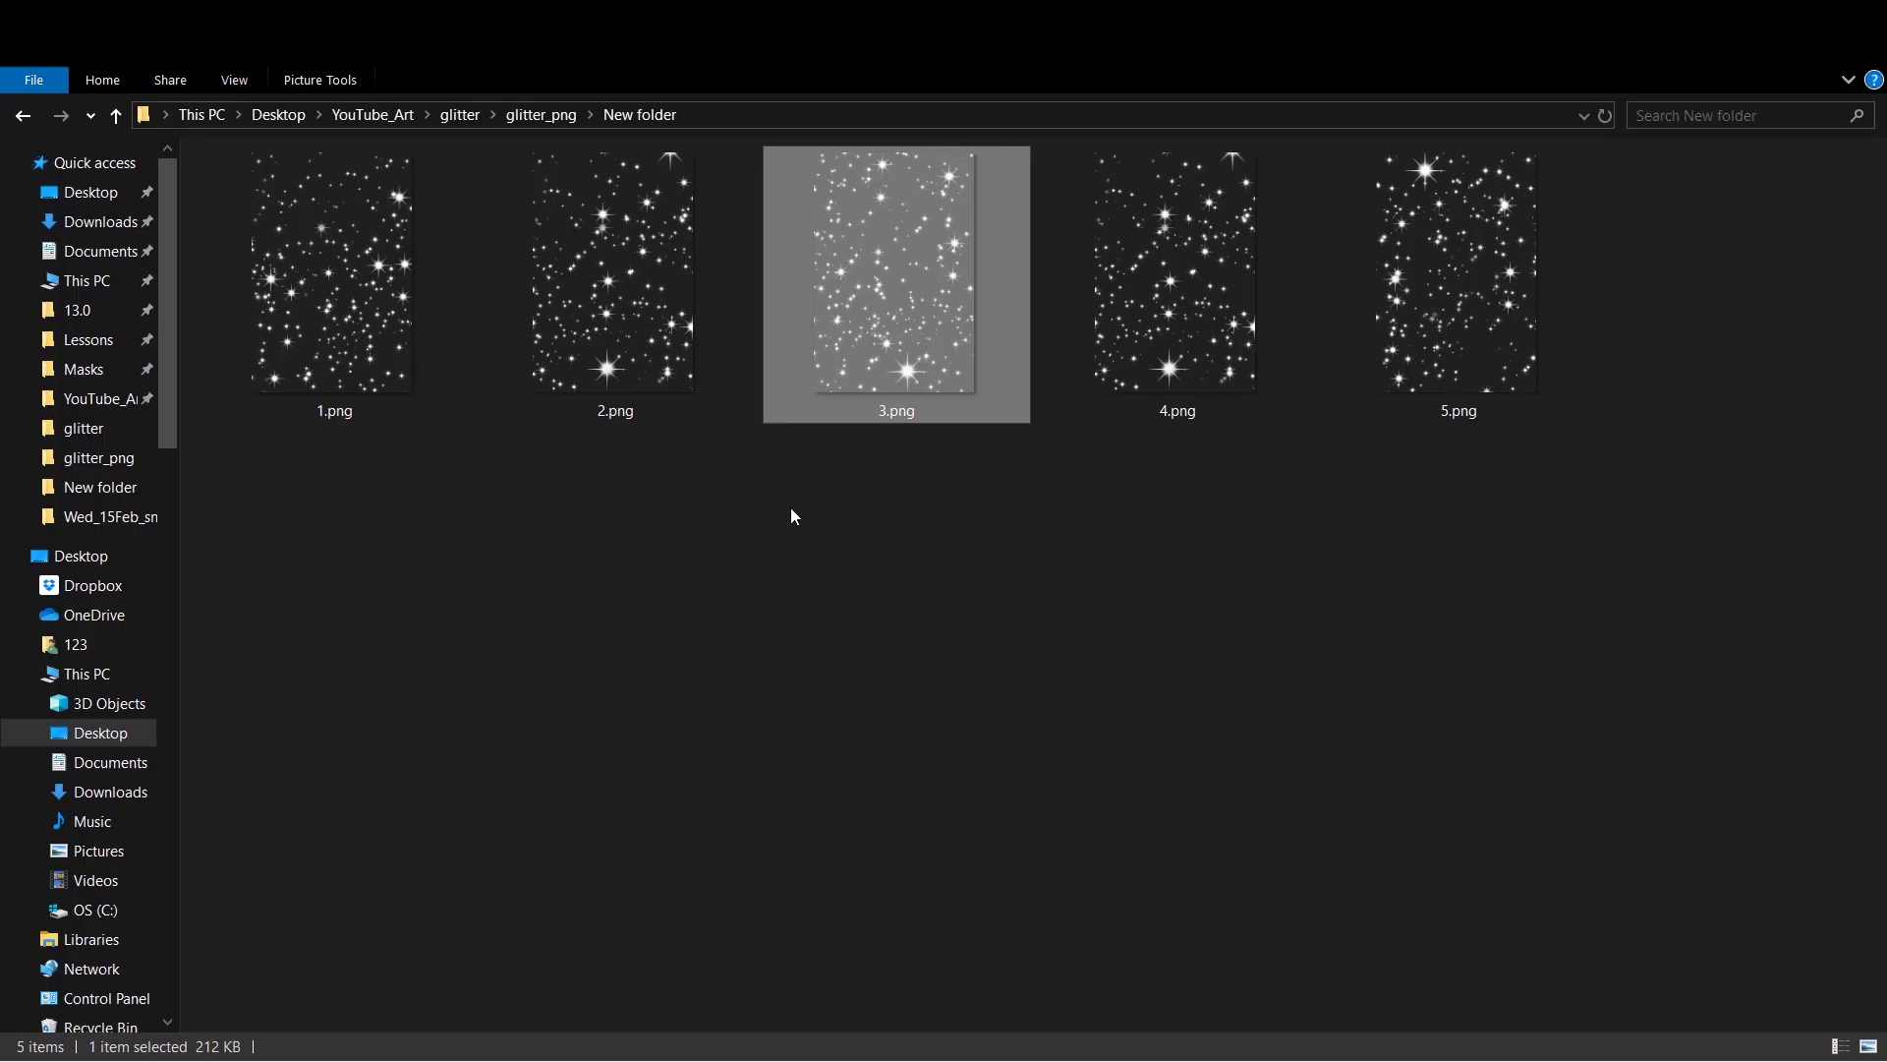
Step: Review the five sparkle images, 1.png through 5.png
left_click(339, 388)
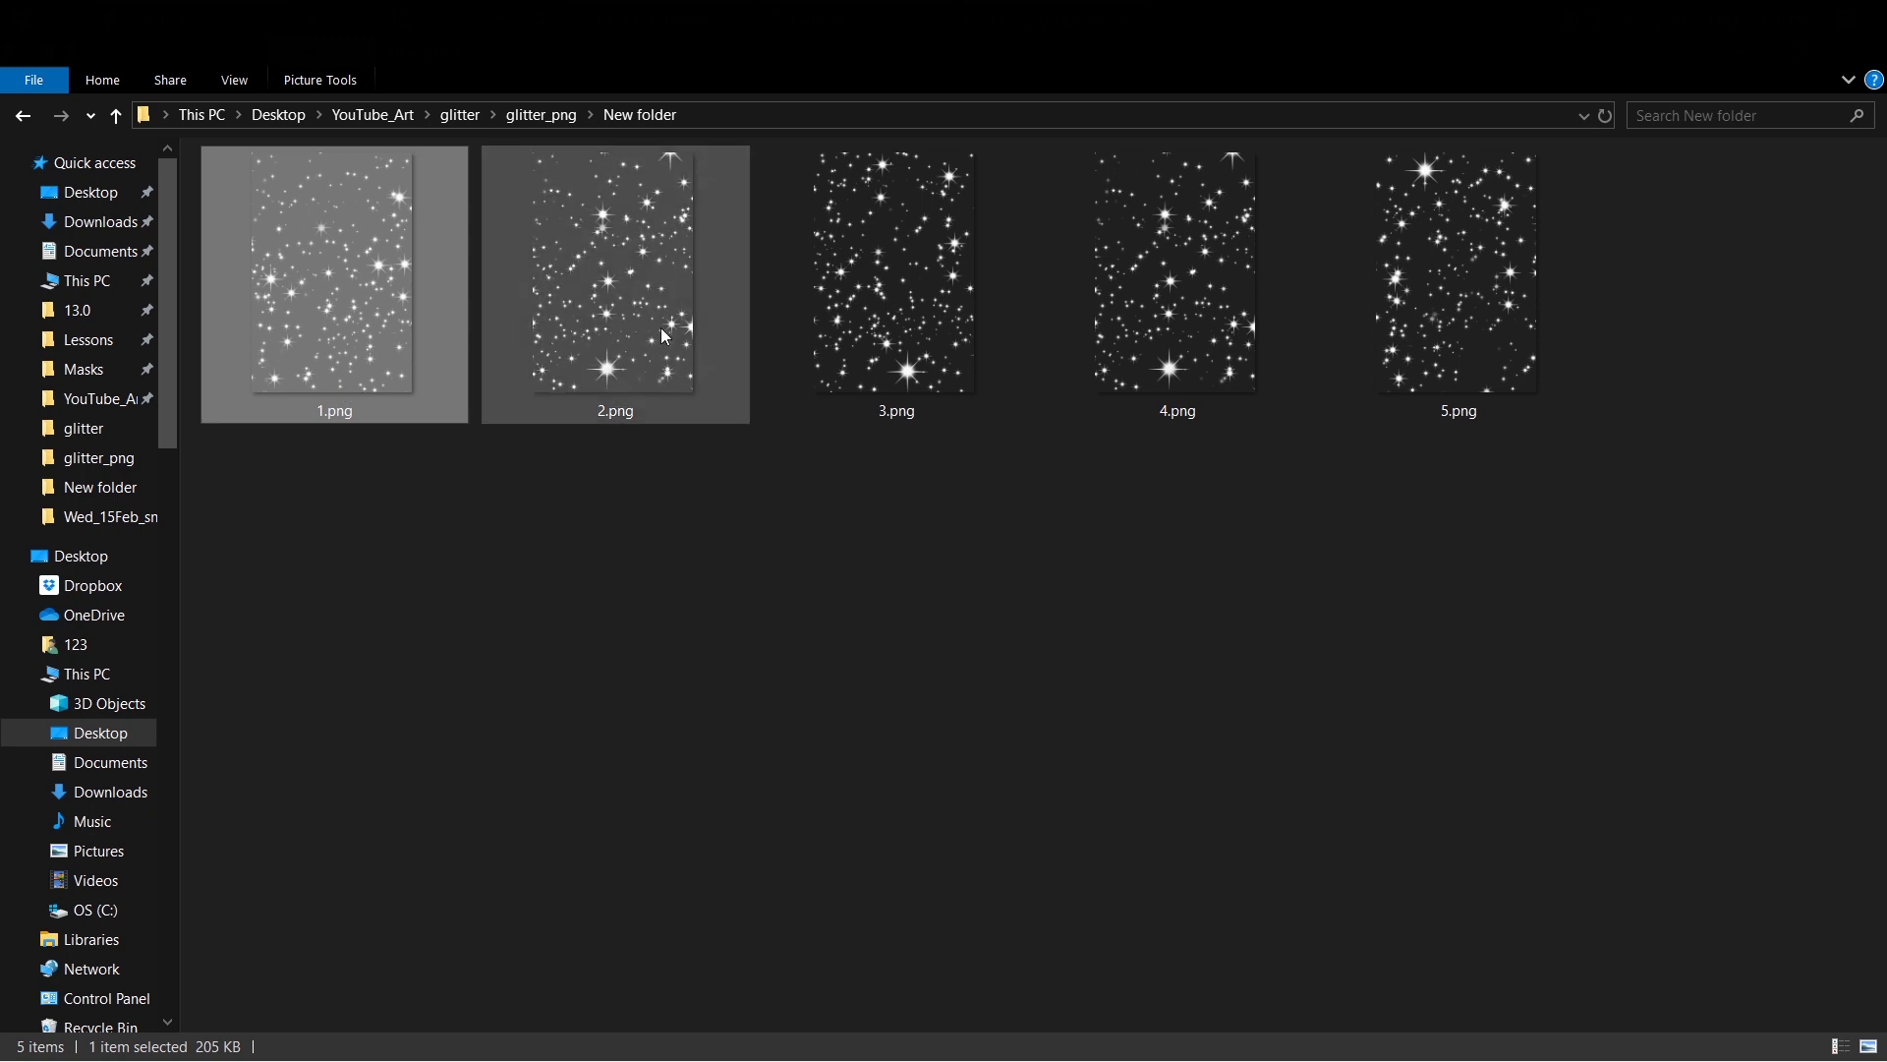
left_click(693, 324)
left_click(912, 292)
left_click(1174, 228)
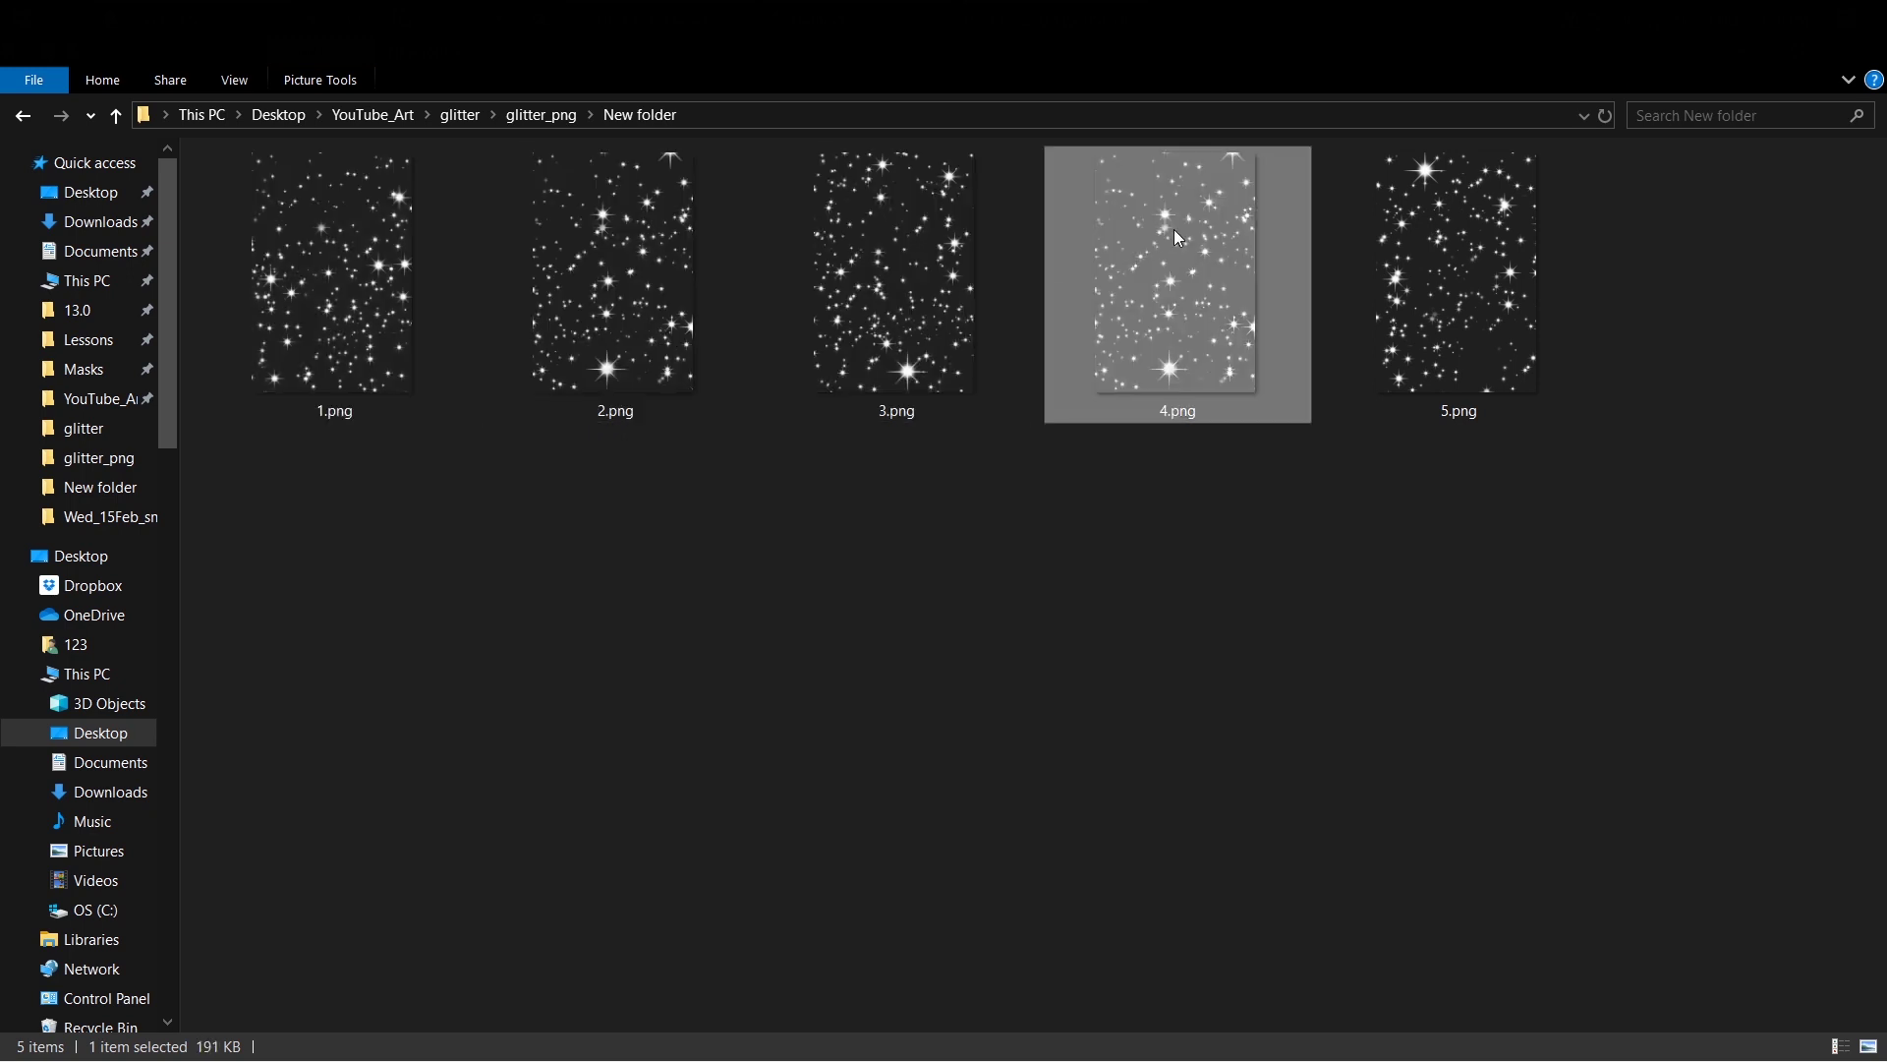
left_click(1442, 195)
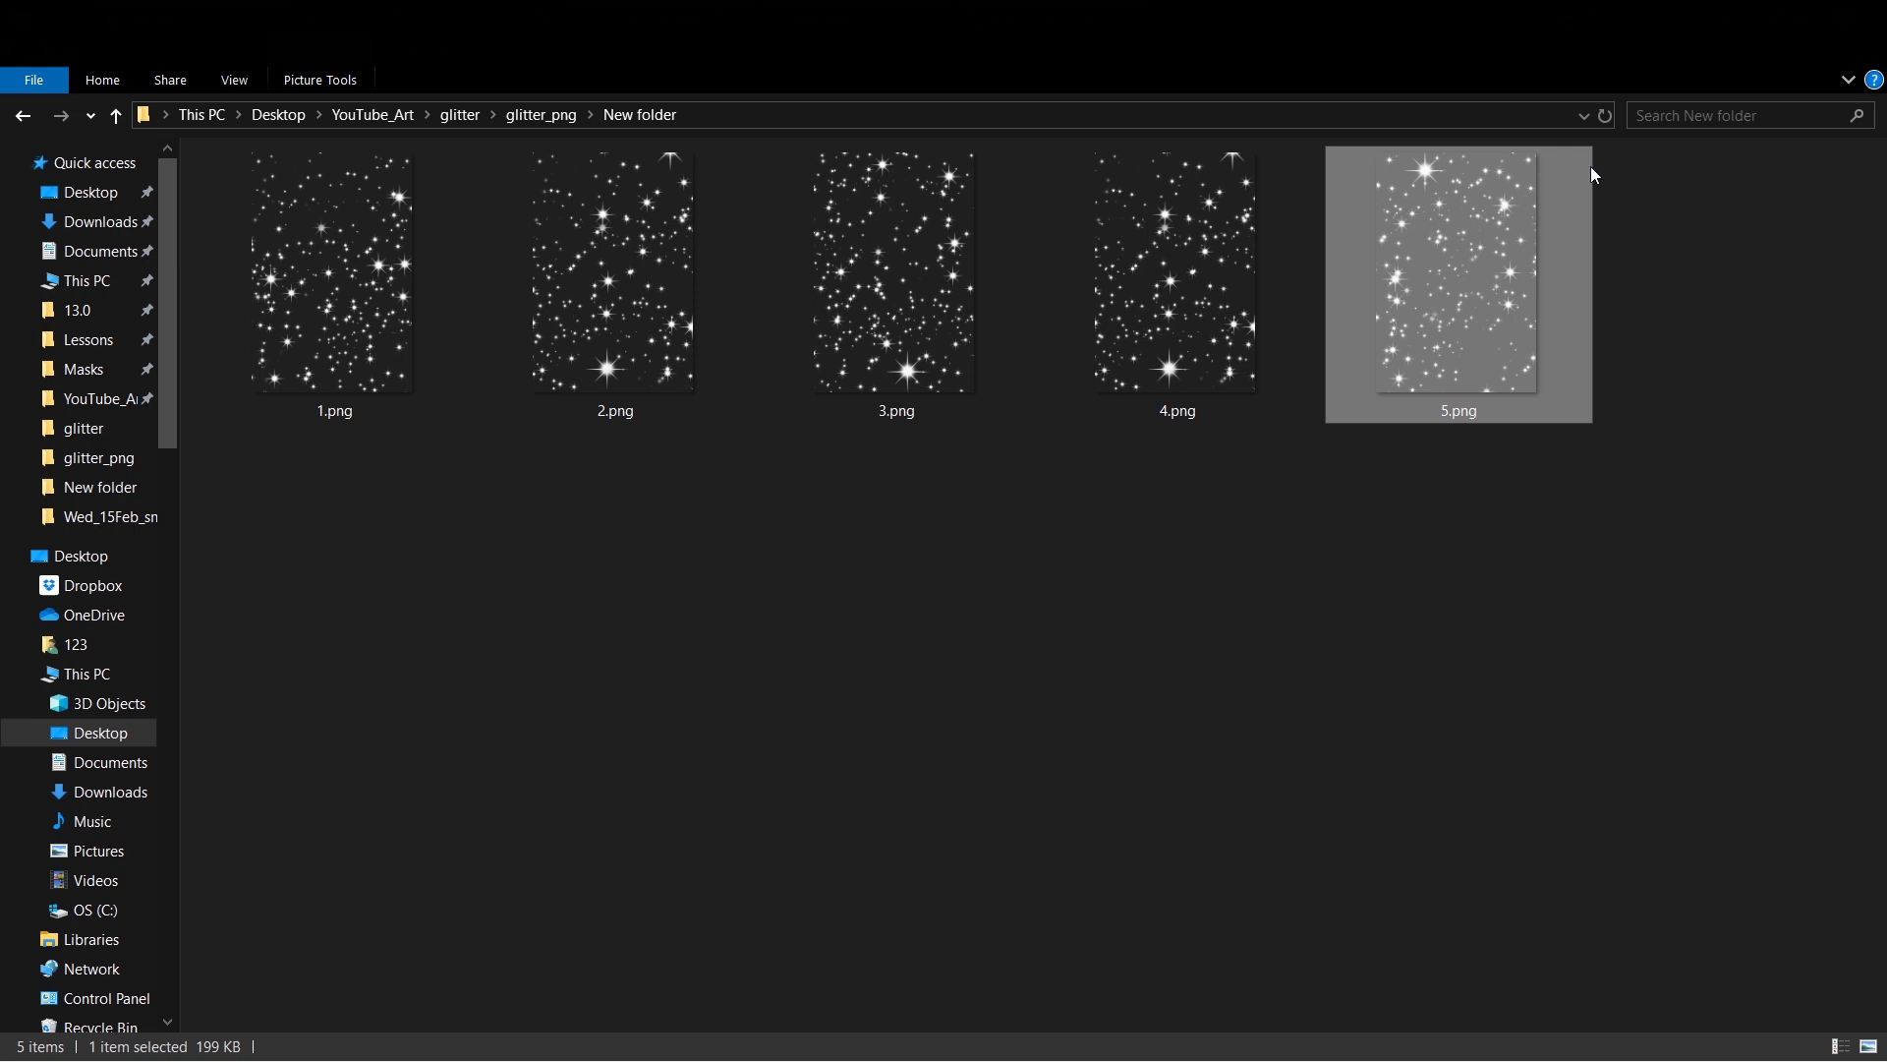
left_click(1205, 276)
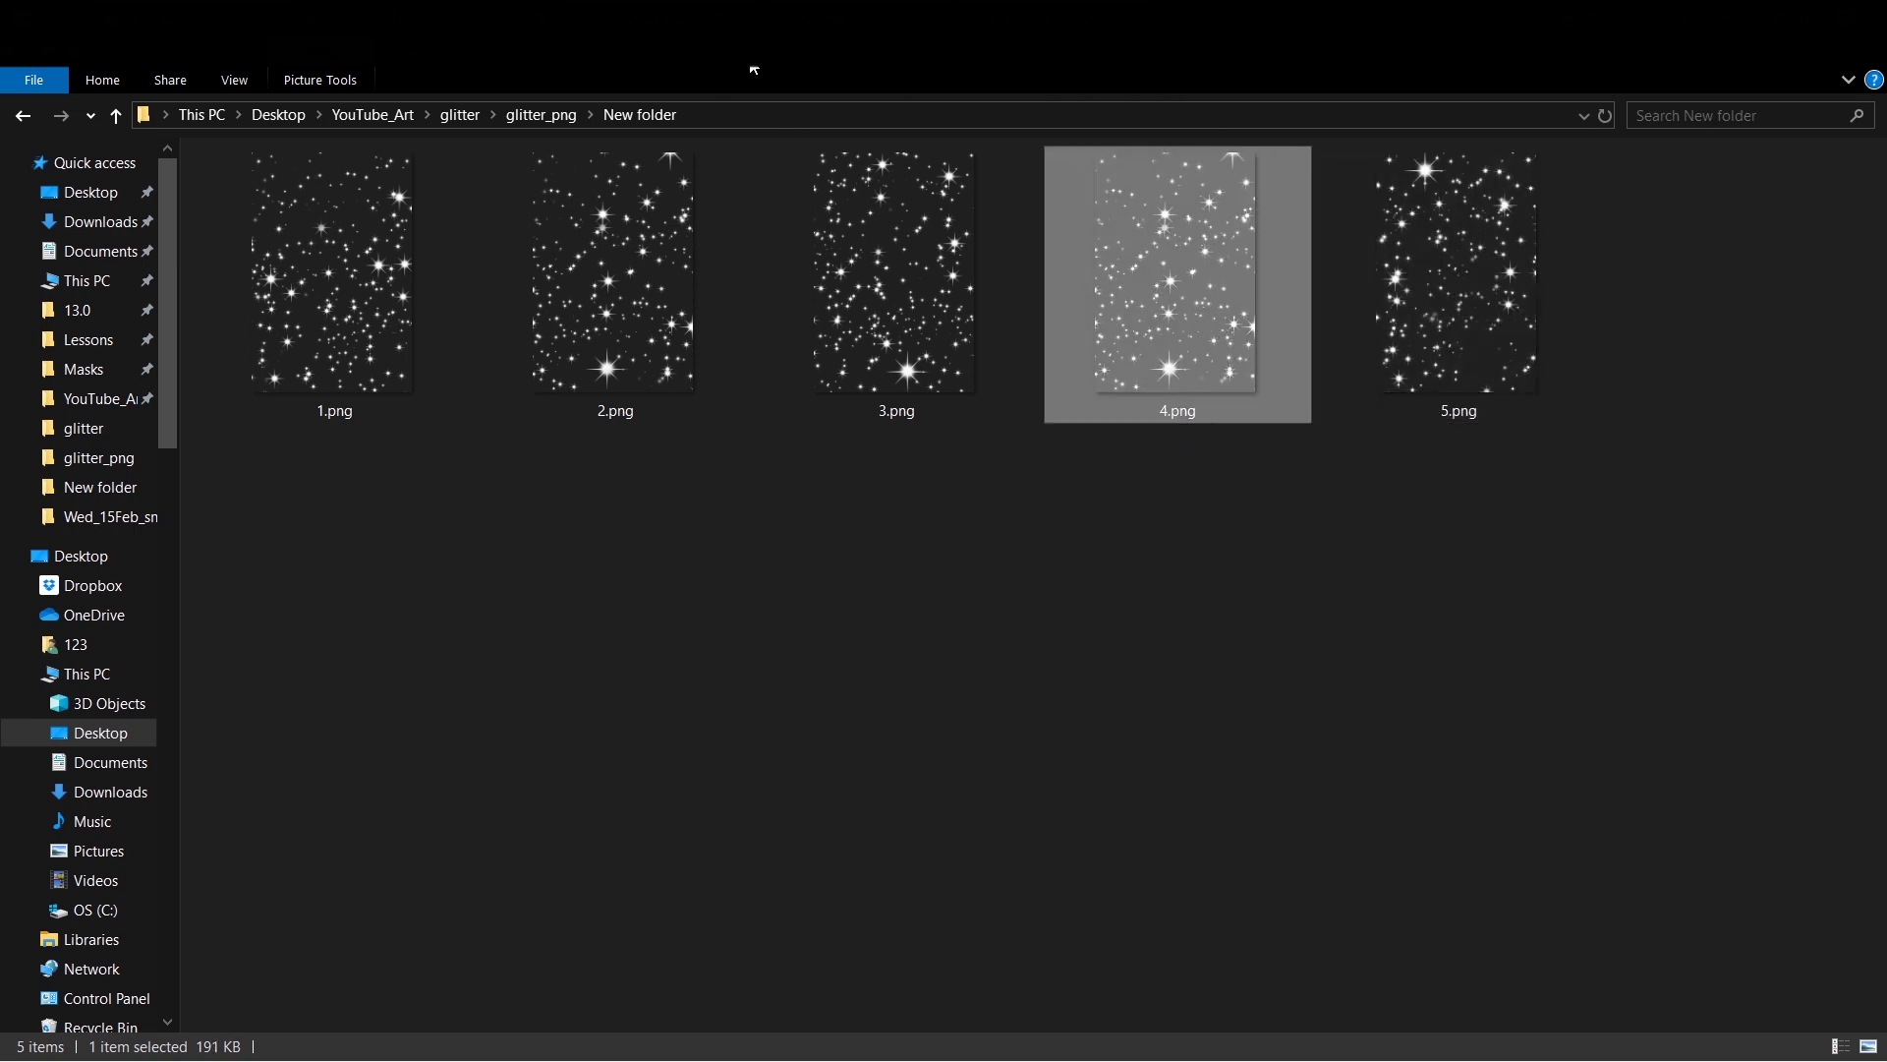
Step: Back in the AR project, add two rectangles to the scene
key("alt+Tab")
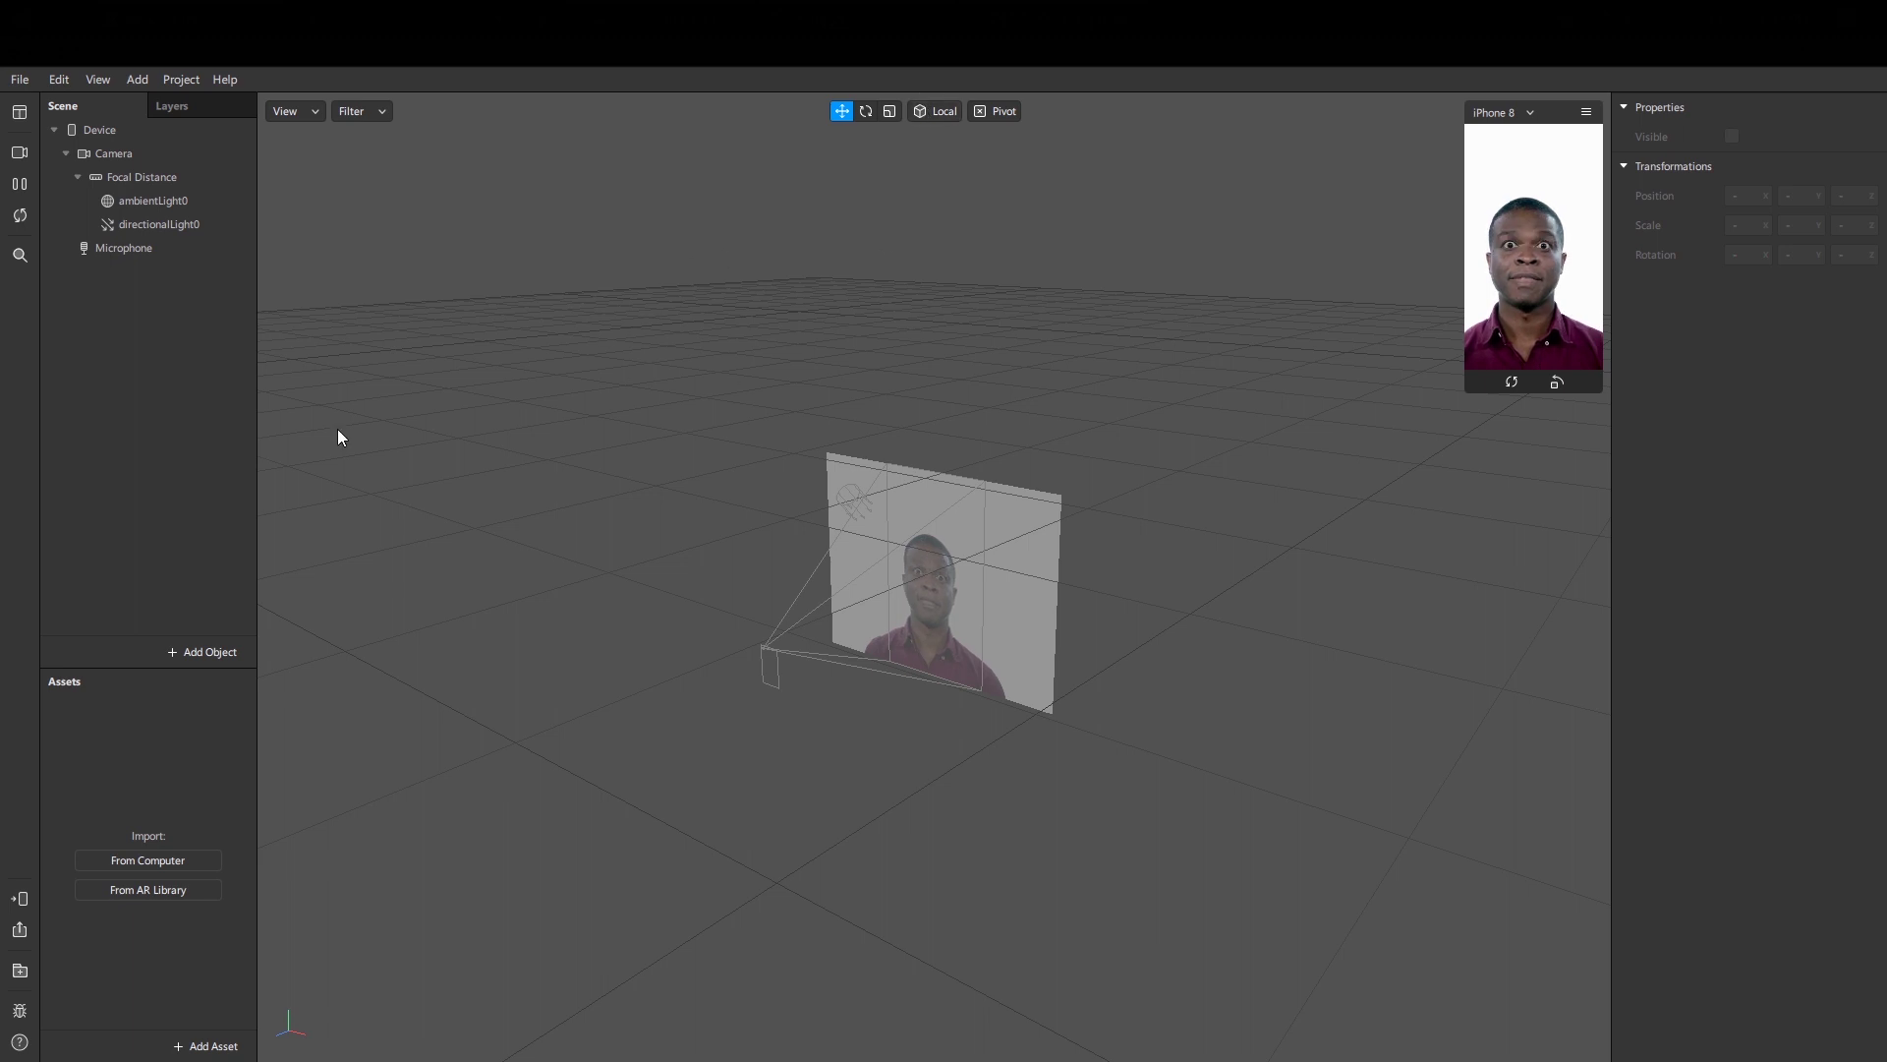
left_click(173, 652)
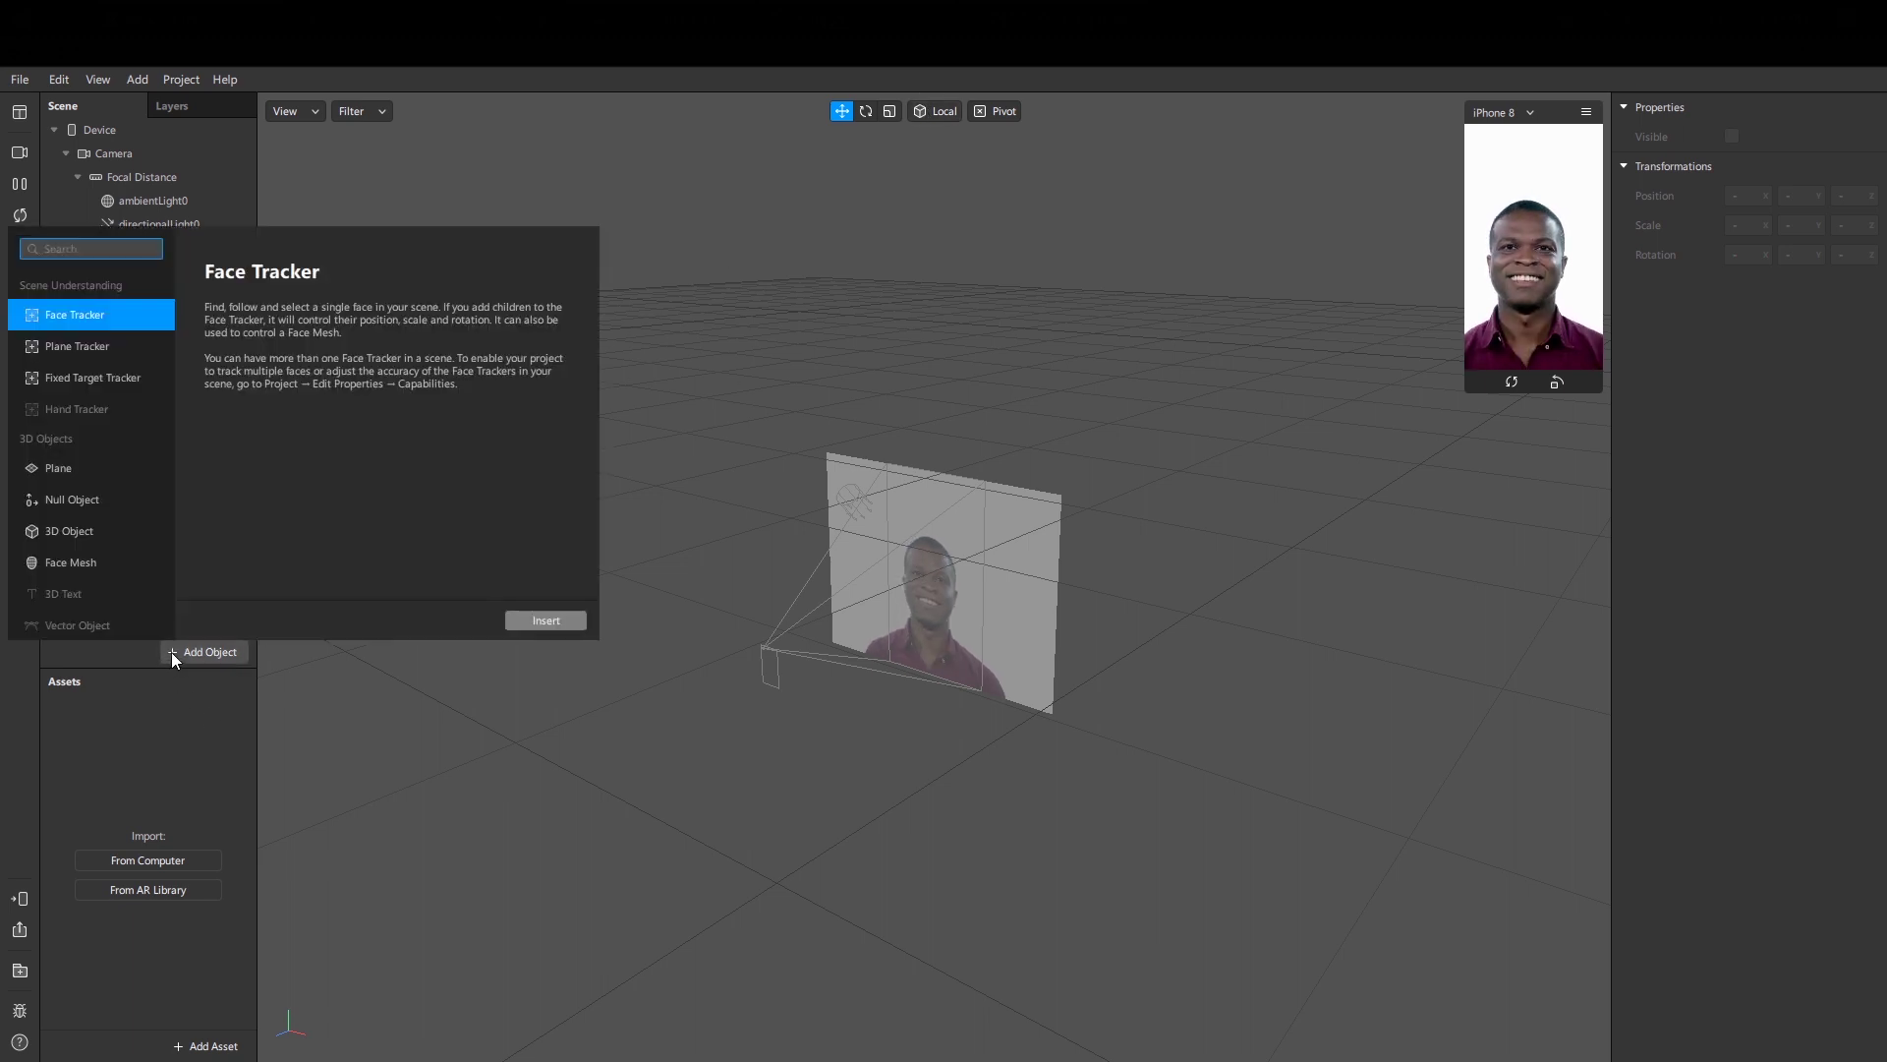
type("rect")
left_click(61, 287)
left_click(545, 621)
left_click(177, 652)
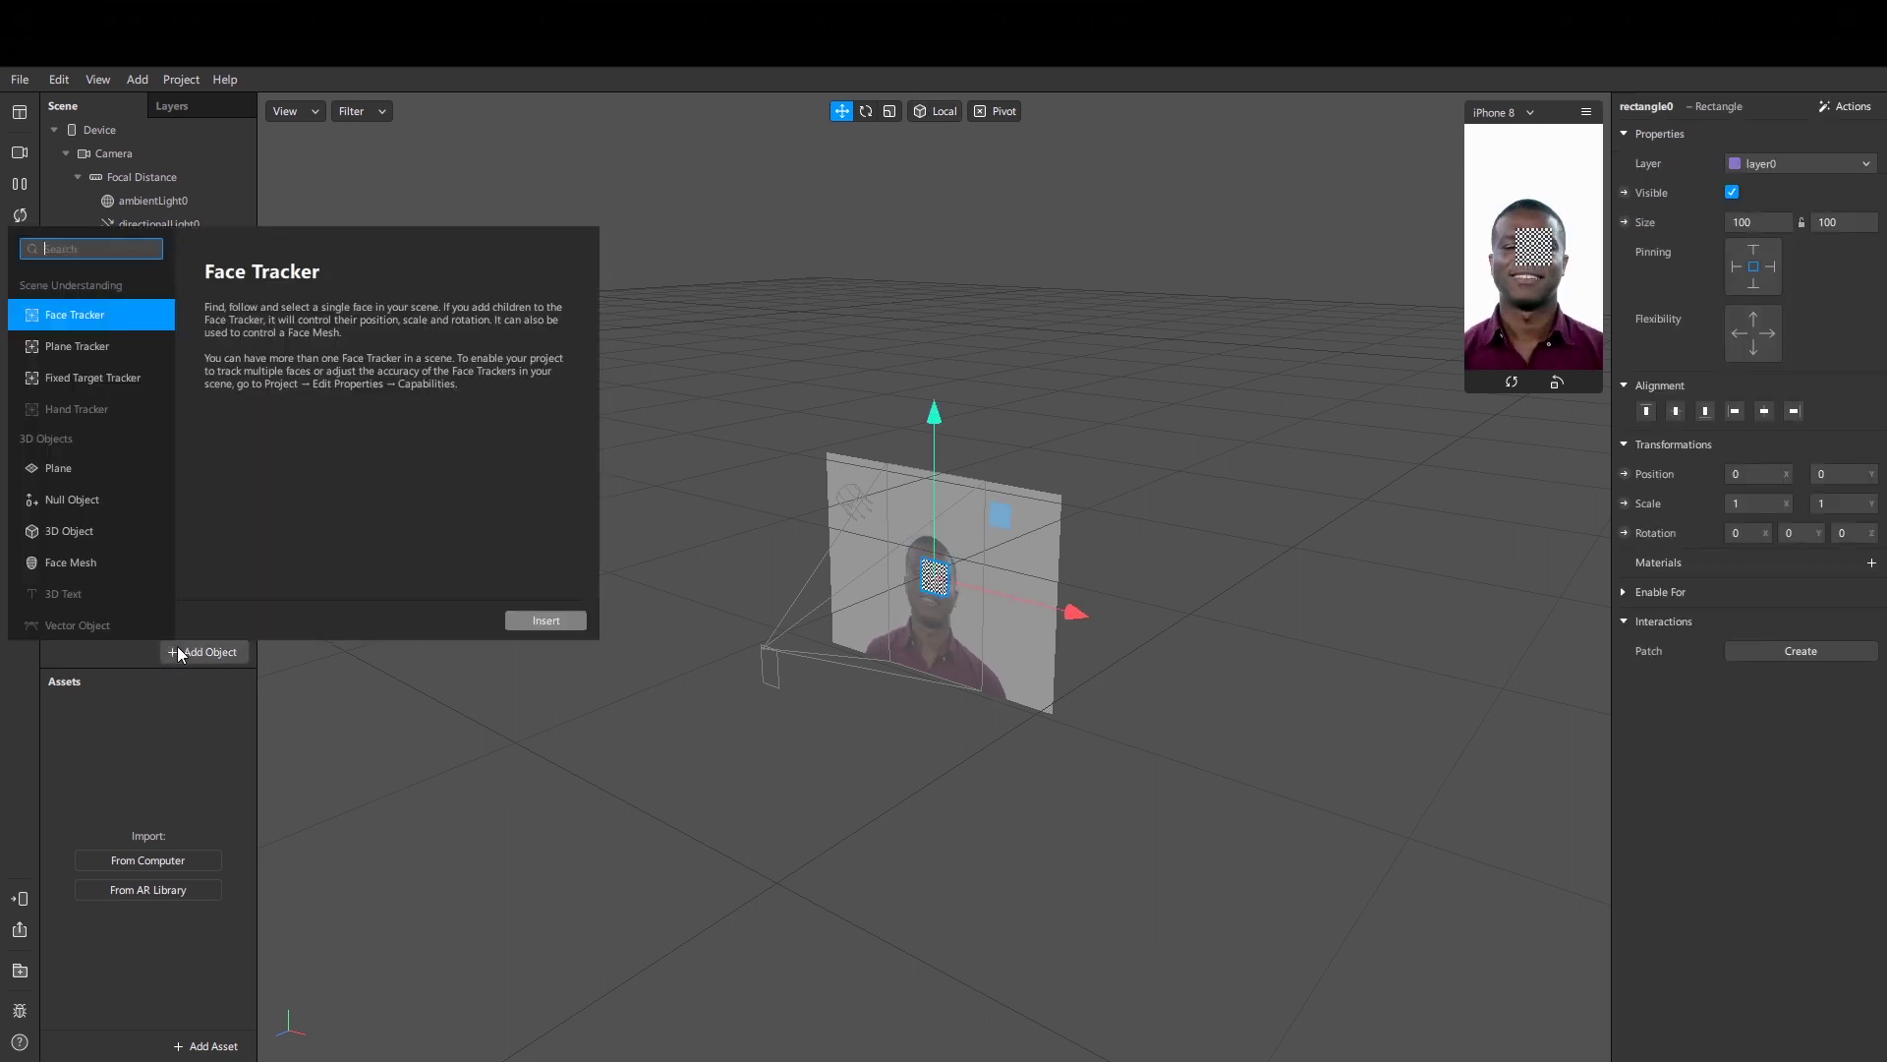
left_click(177, 653)
Step: Rename the two rectangles 1 and 2
double_click(132, 272)
type("1")
key("Return")
double_click(155, 294)
type("2")
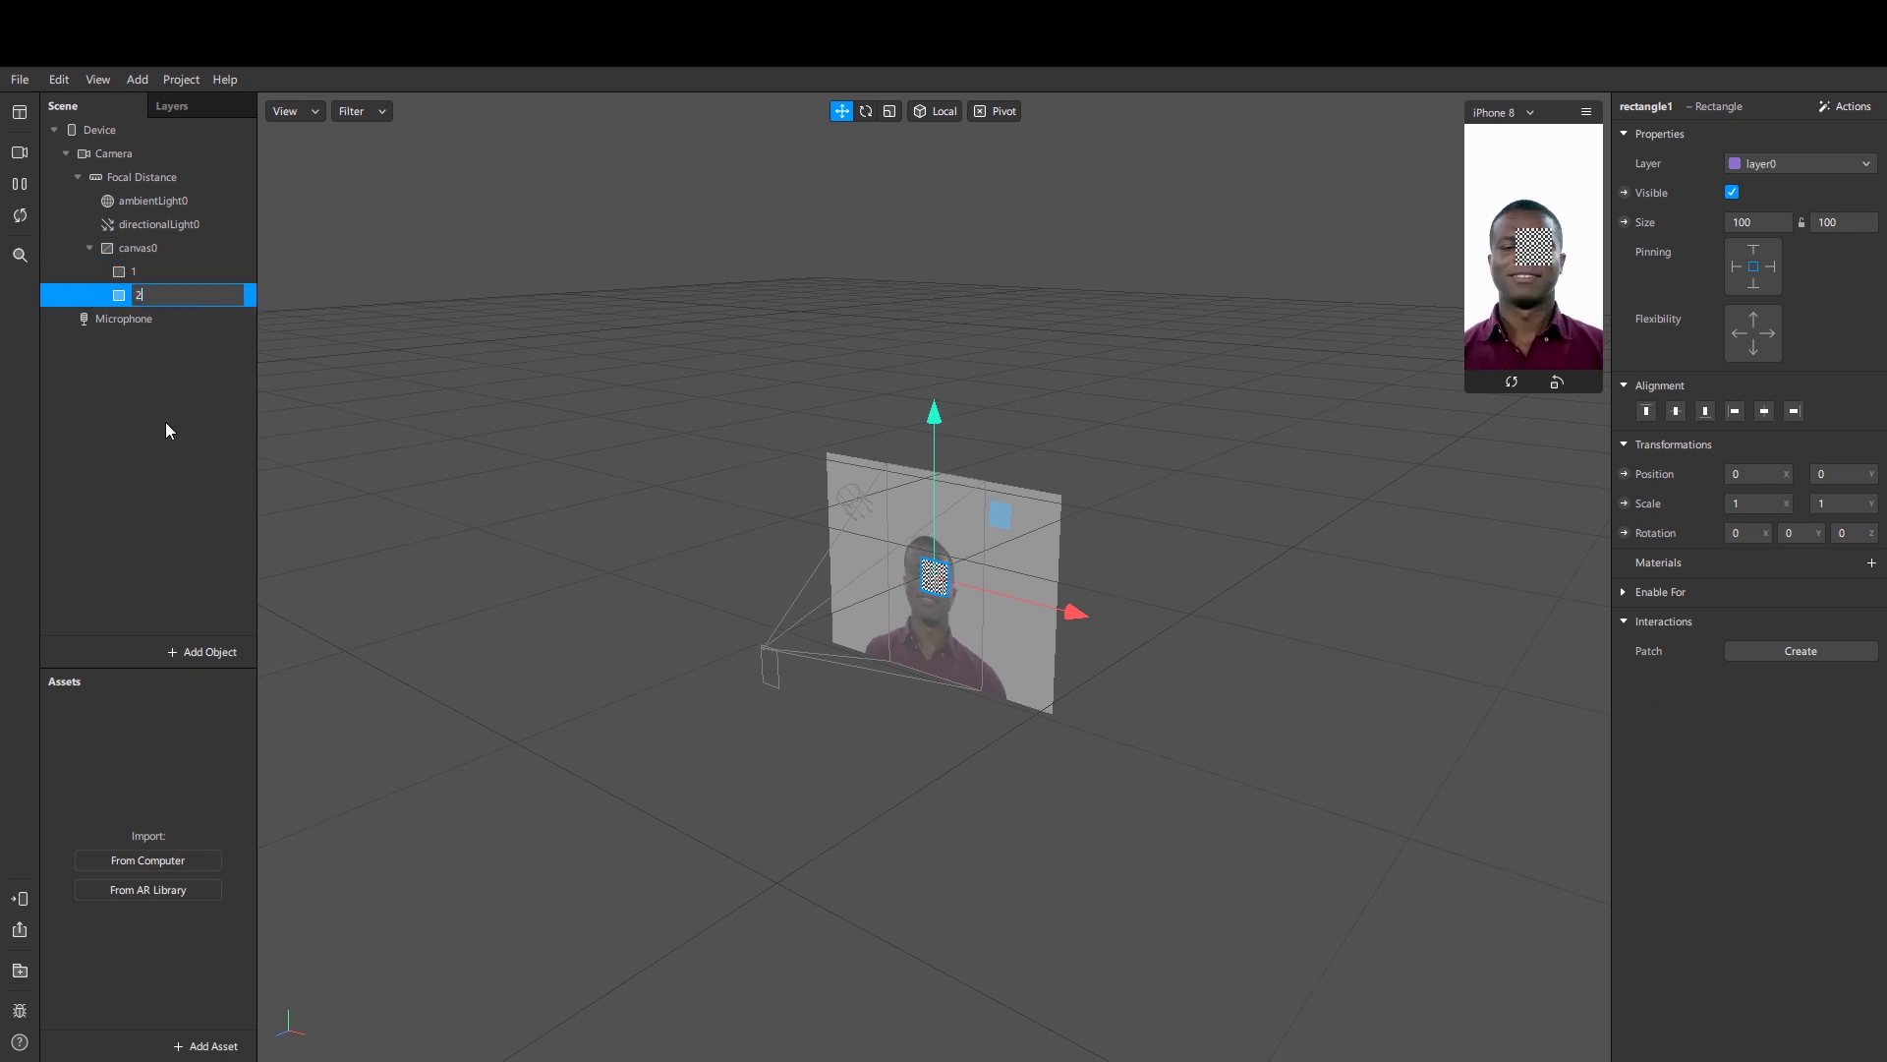
left_click(177, 272)
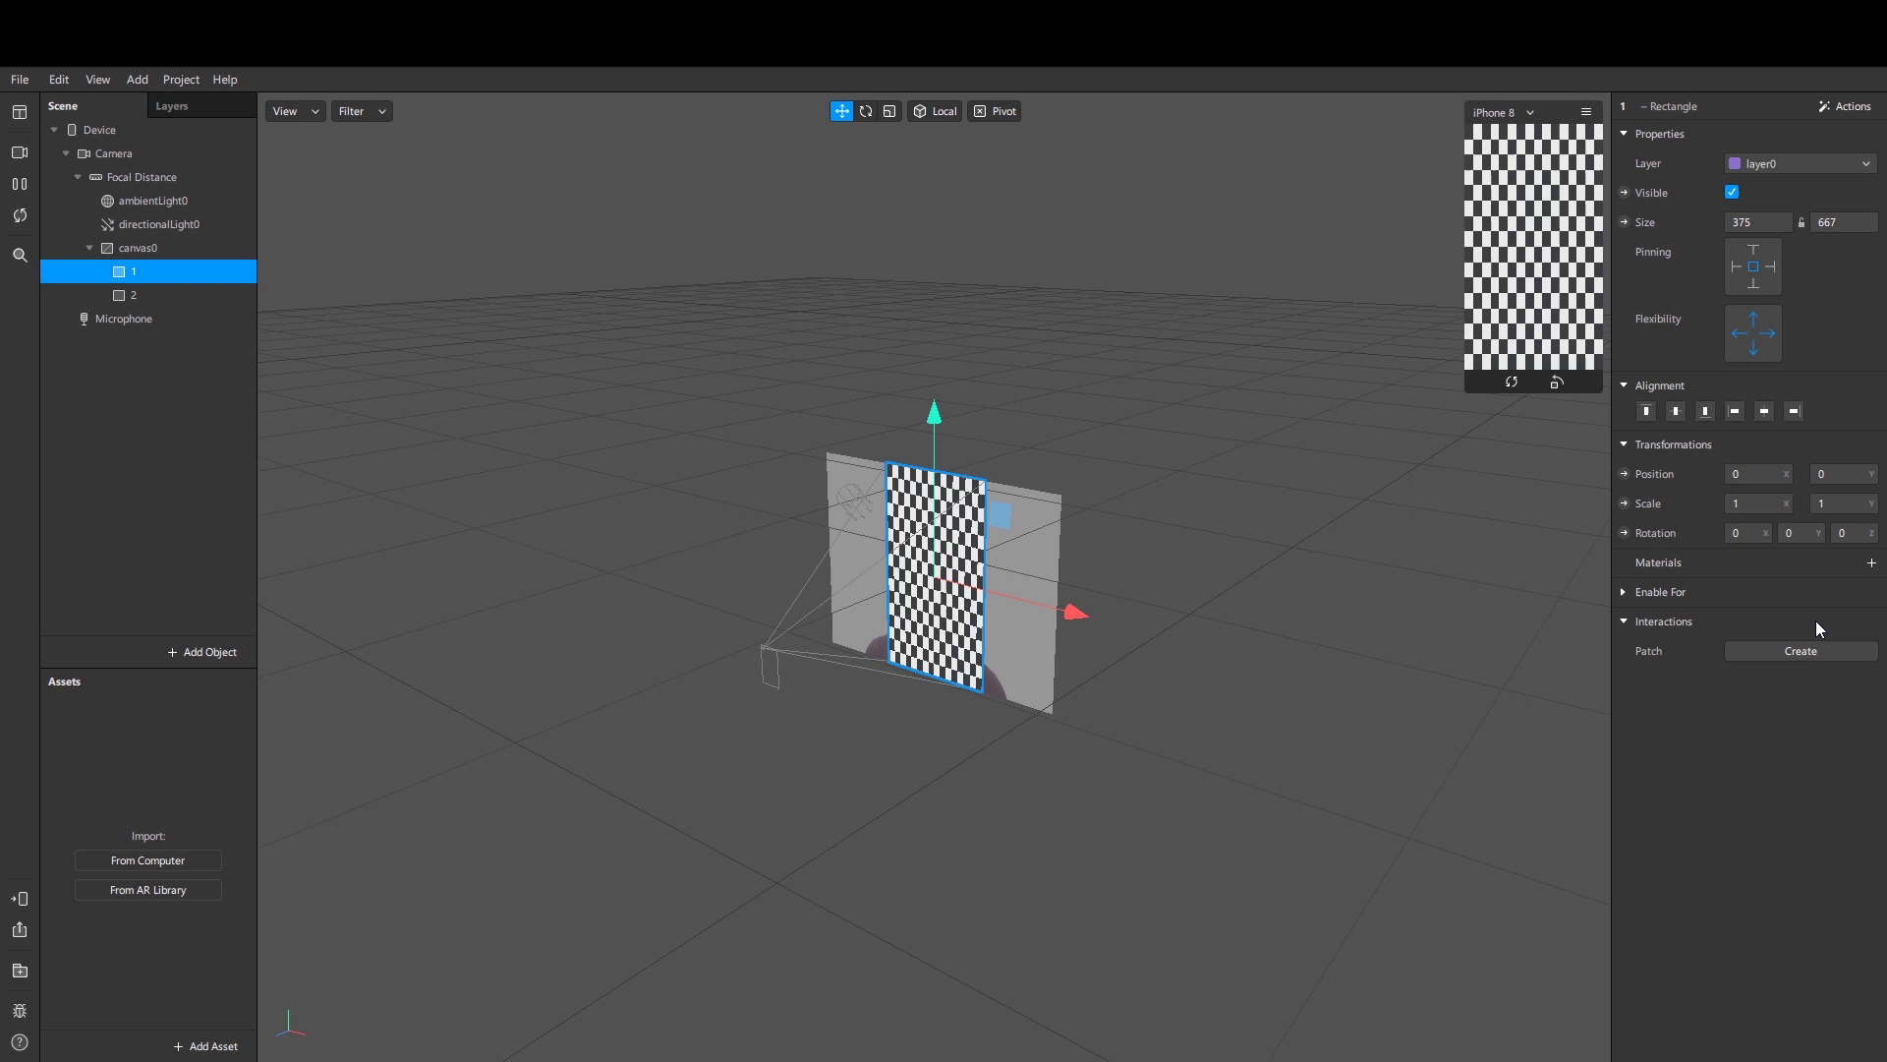
Step: Give rectangle 1 a new material using the Flat shader
left_click(1872, 563)
left_click(140, 727)
left_click(1778, 133)
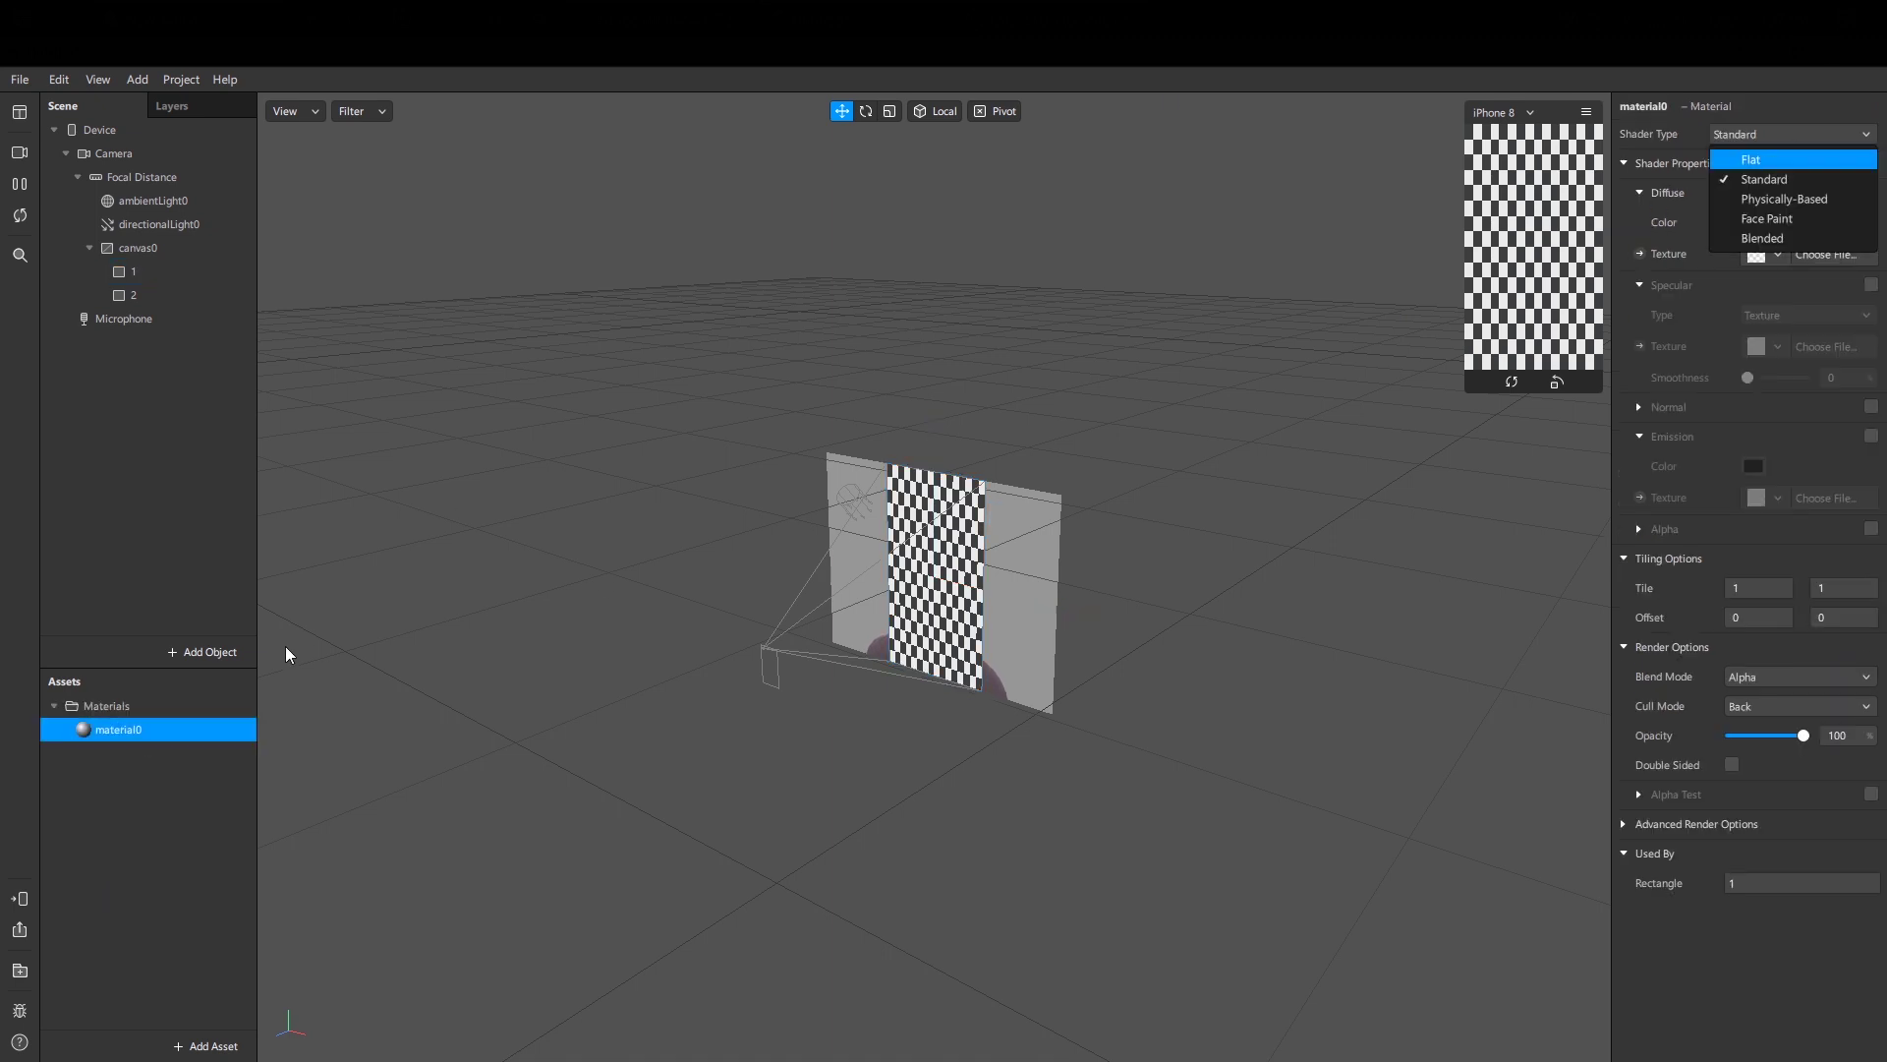
key("Return")
Step: Give rectangle 2 a new material named 2 using the Flat shader
left_click(133, 295)
left_click(1872, 562)
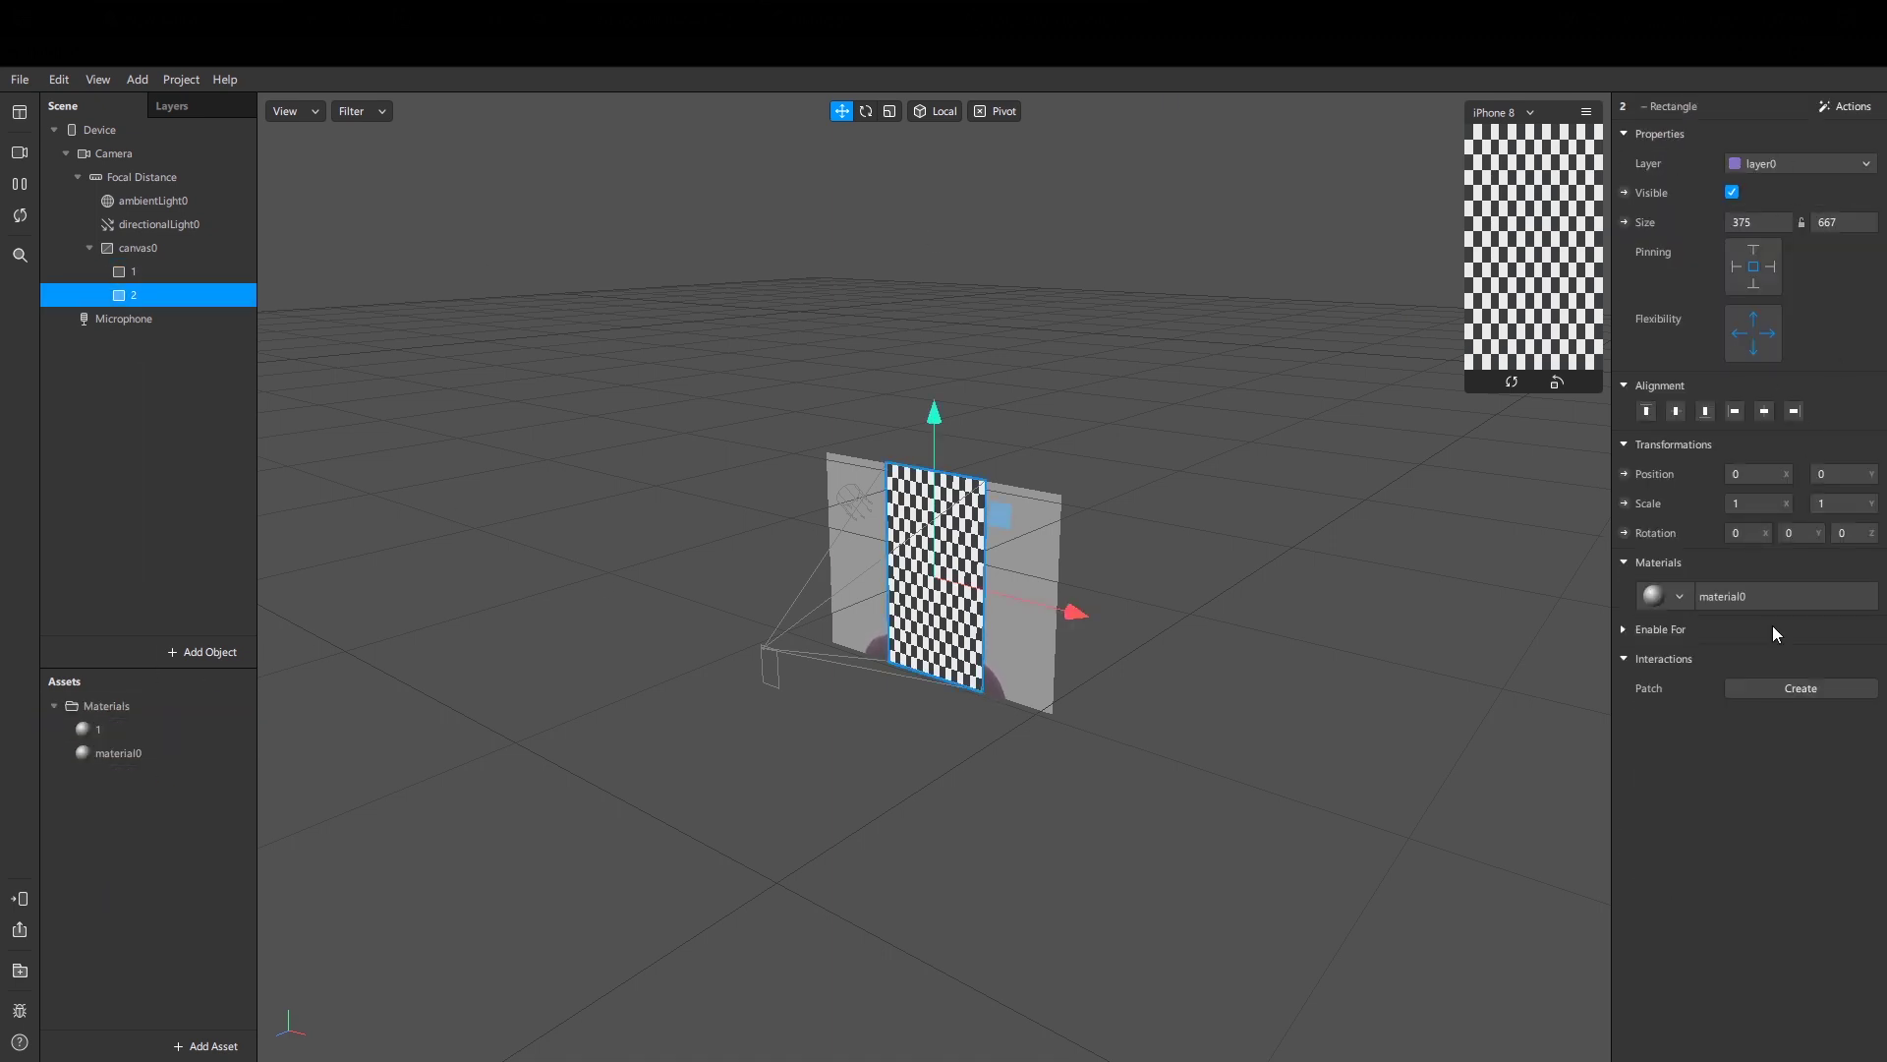
double_click(118, 753)
type("2")
key("Return")
left_click(1770, 134)
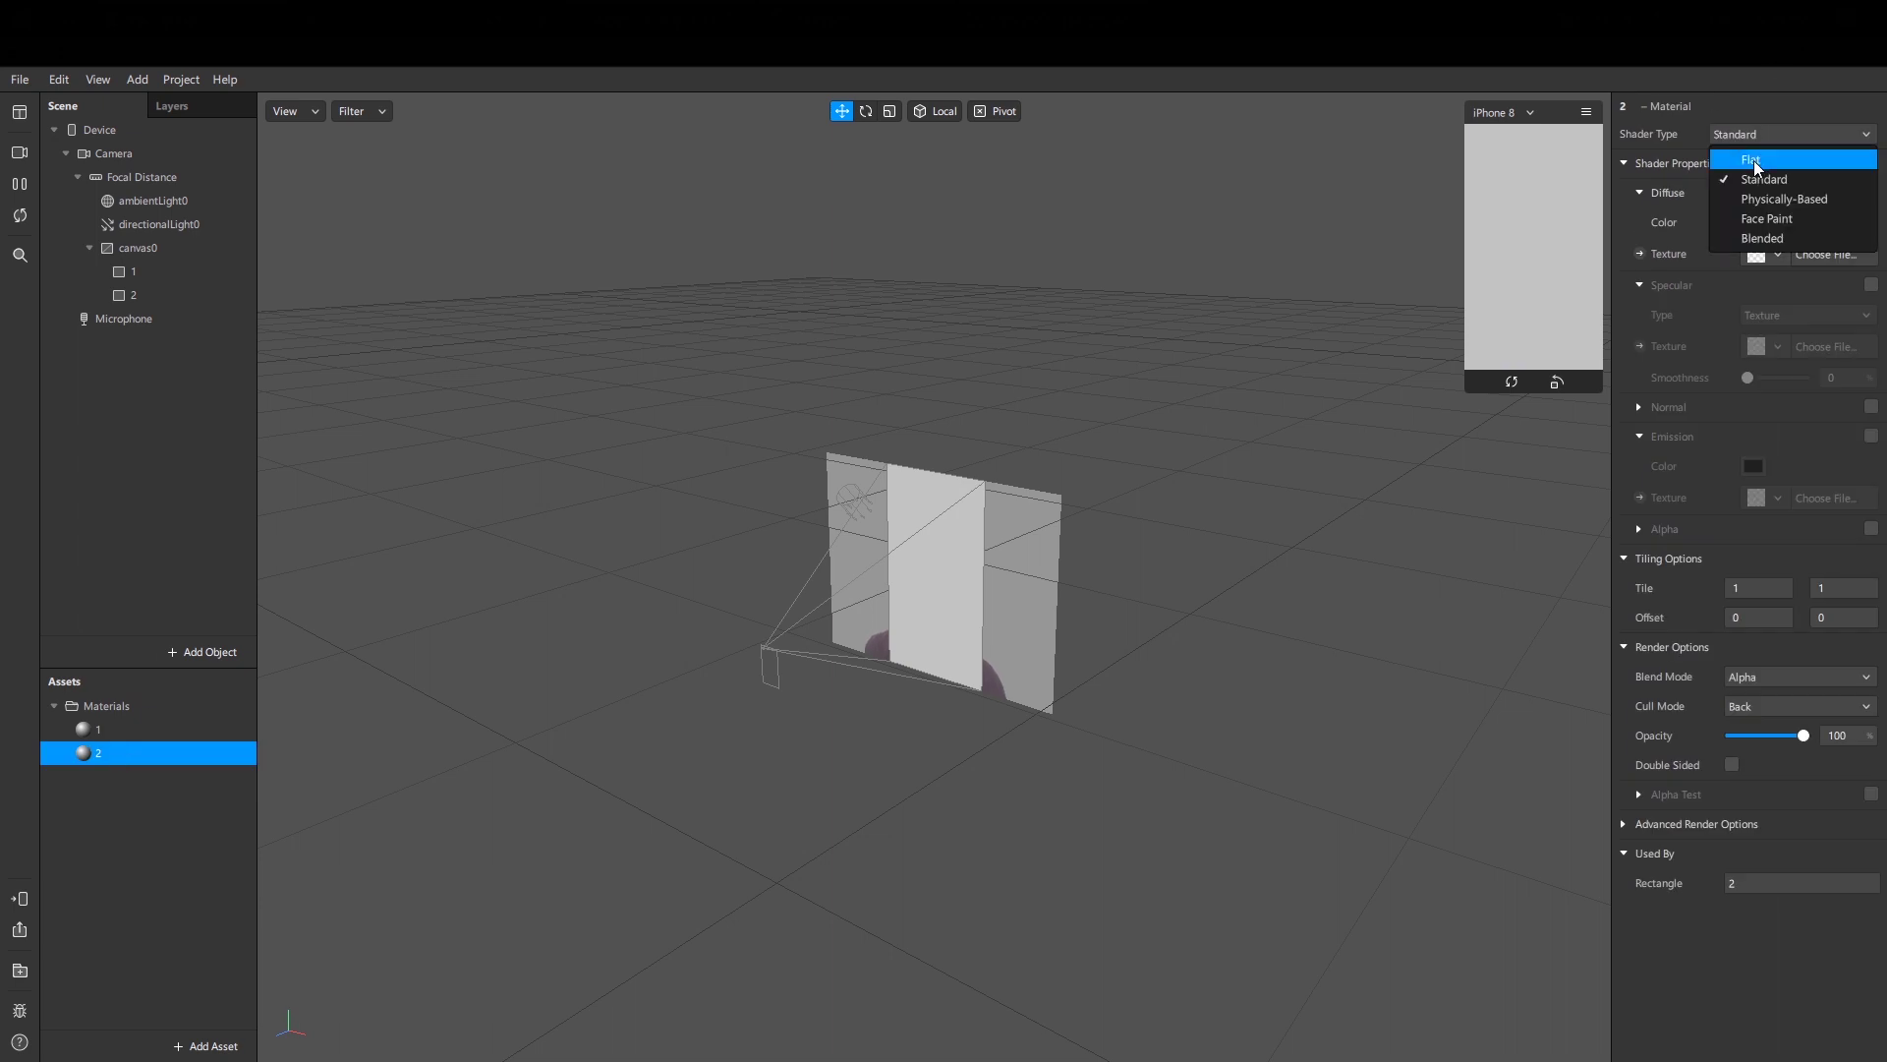
left_click(1753, 161)
left_click(93, 705)
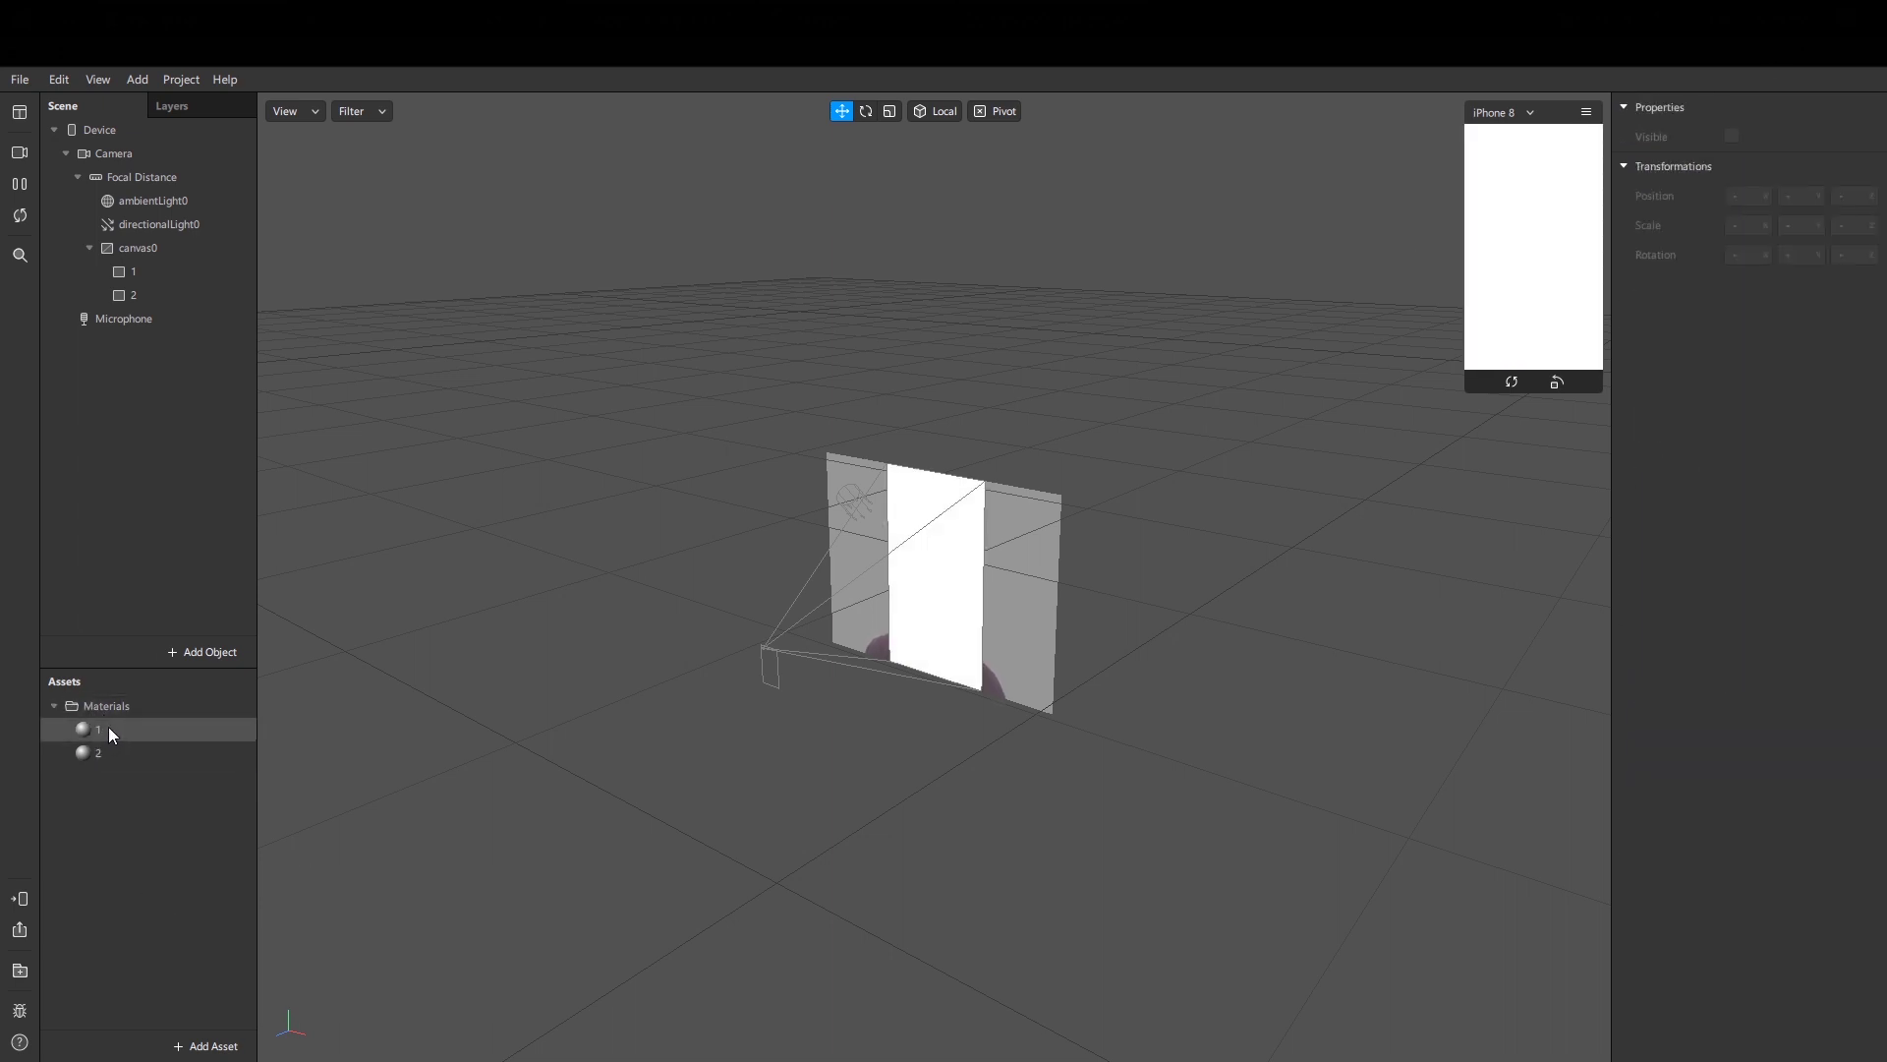
left_click(102, 728)
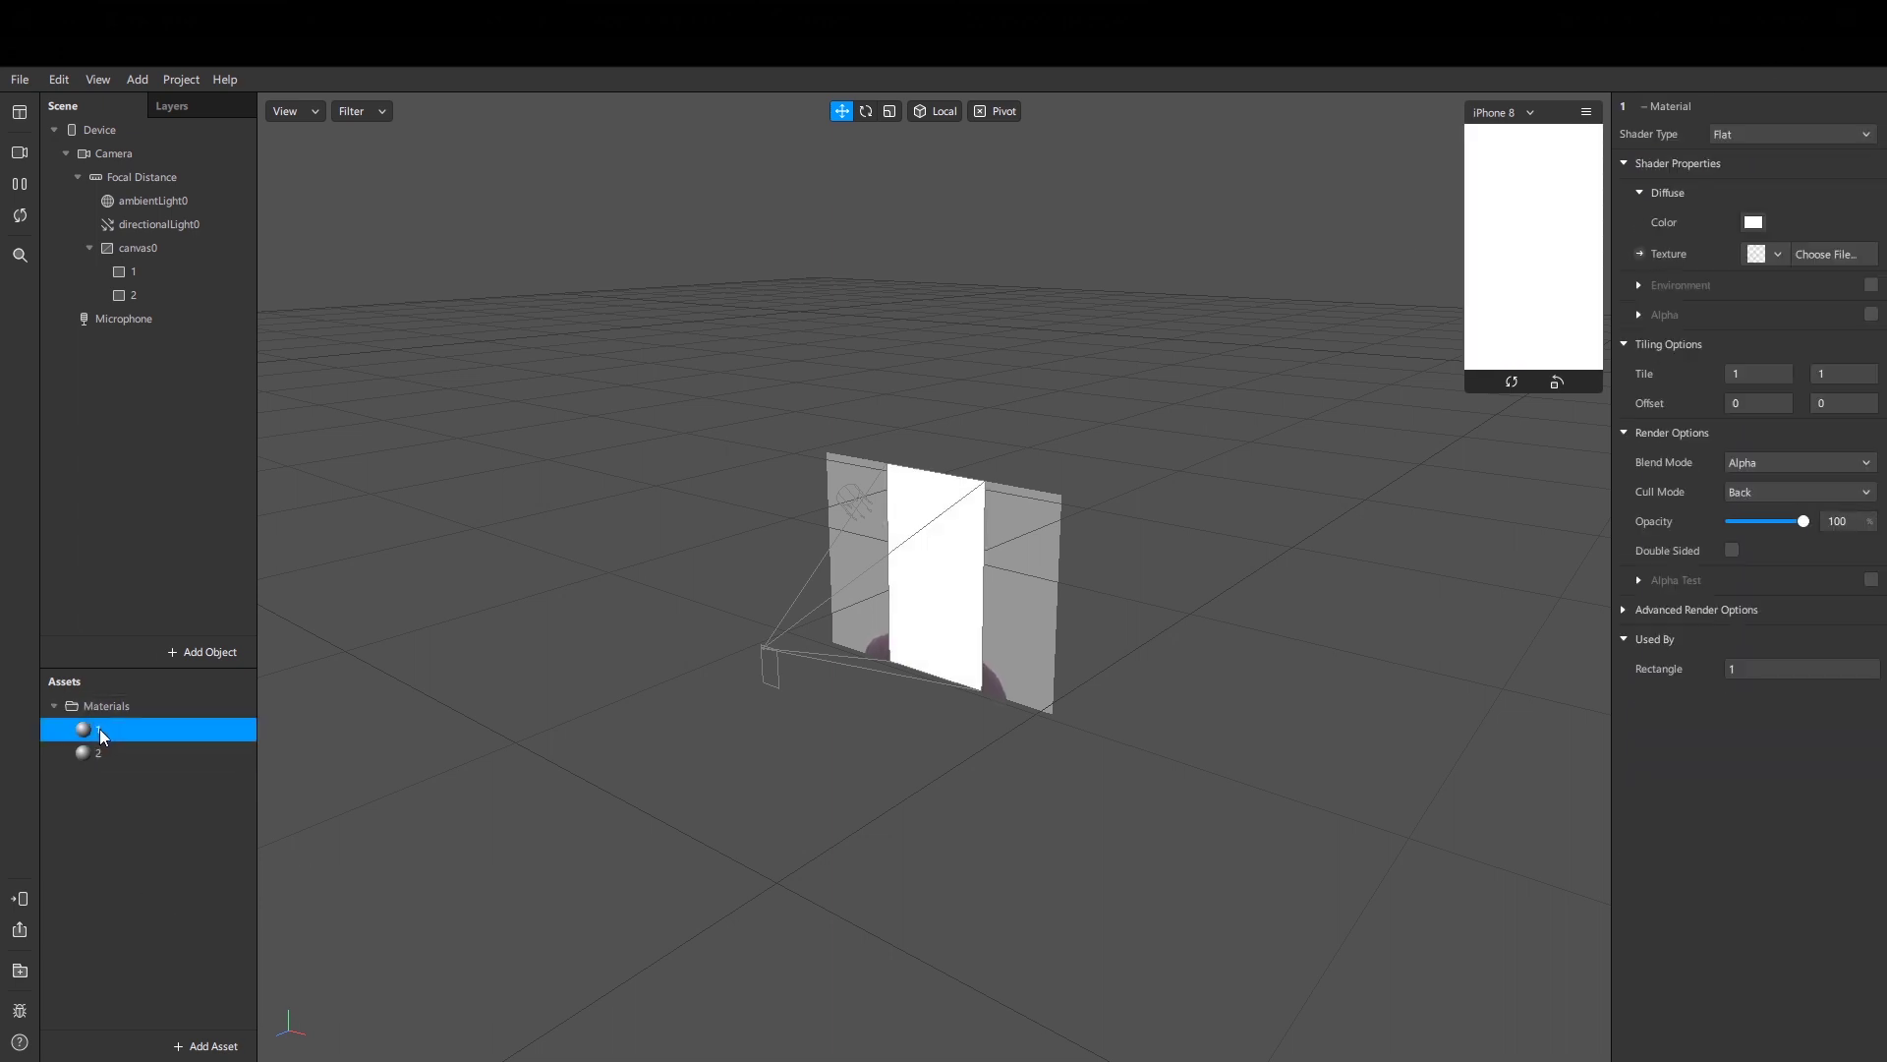
Step: Make material 1's texture a looping, randomized animation sequence of the five sparkle PNGs at 12 FPS
left_click(1777, 255)
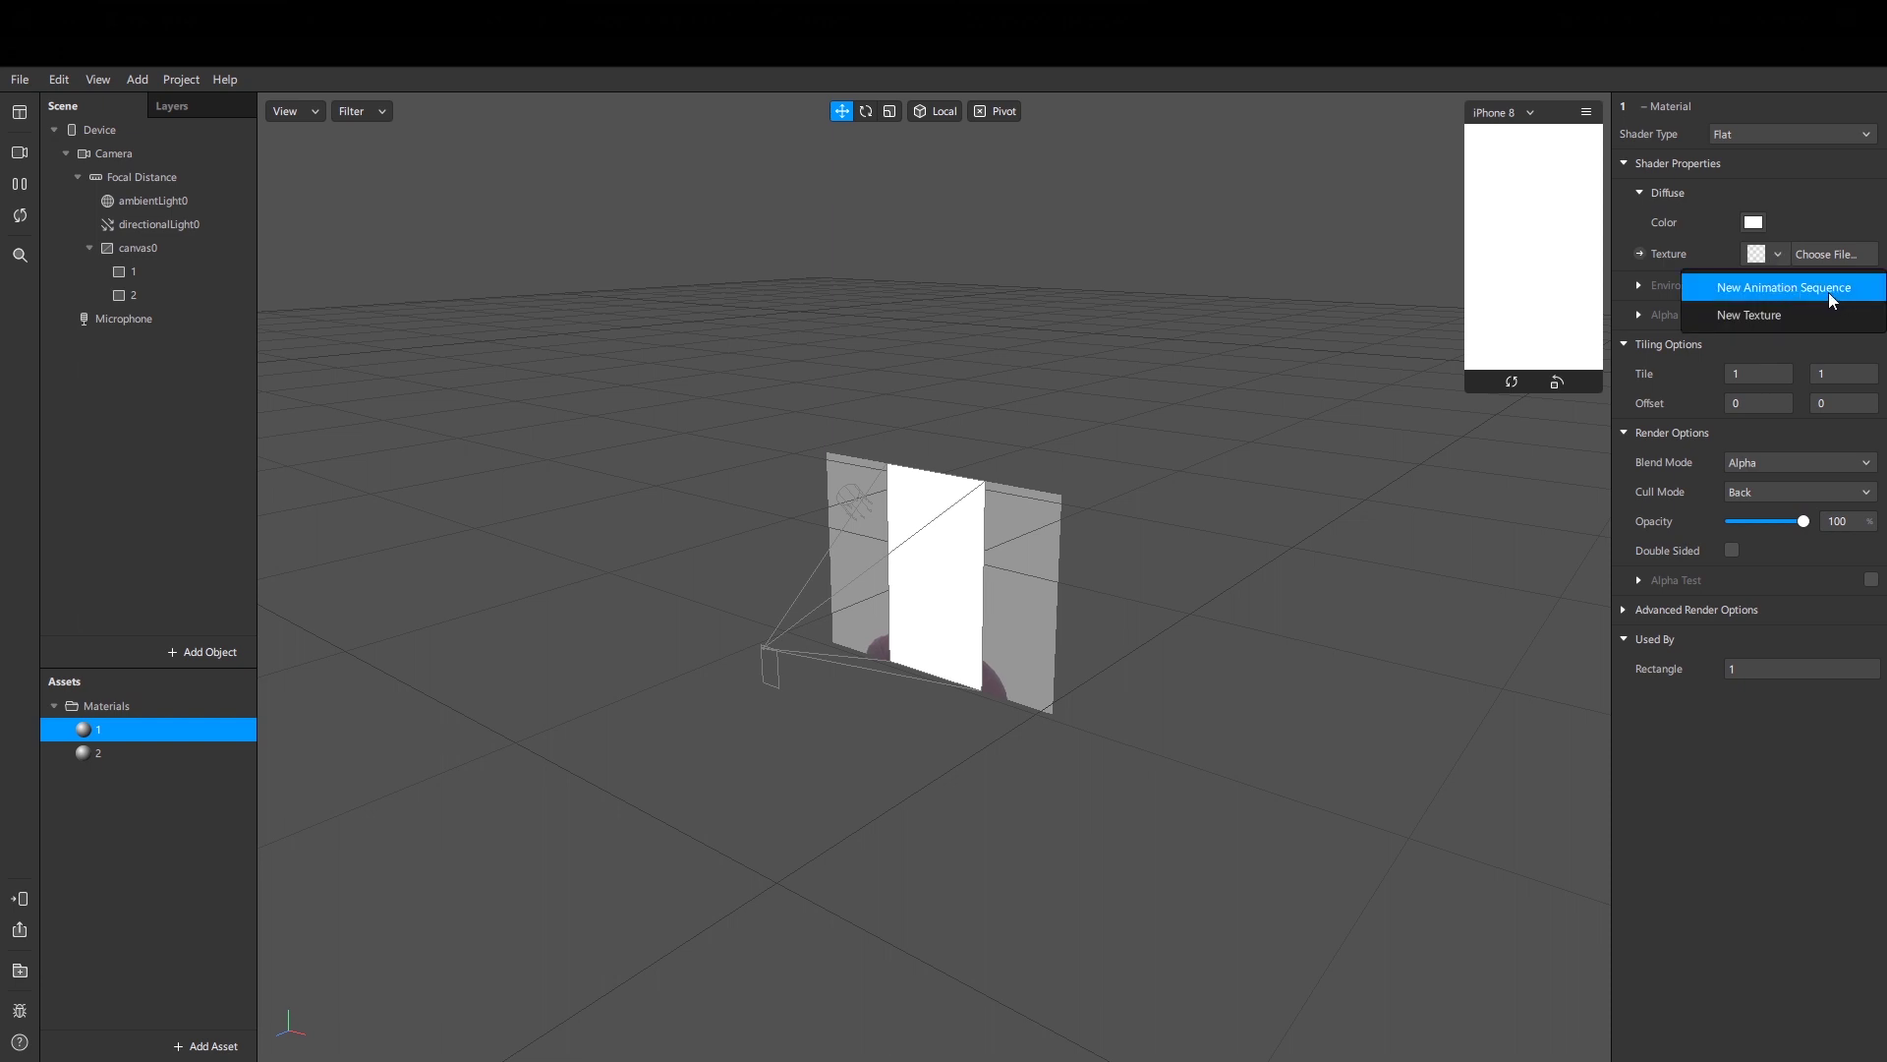
left_click(1828, 288)
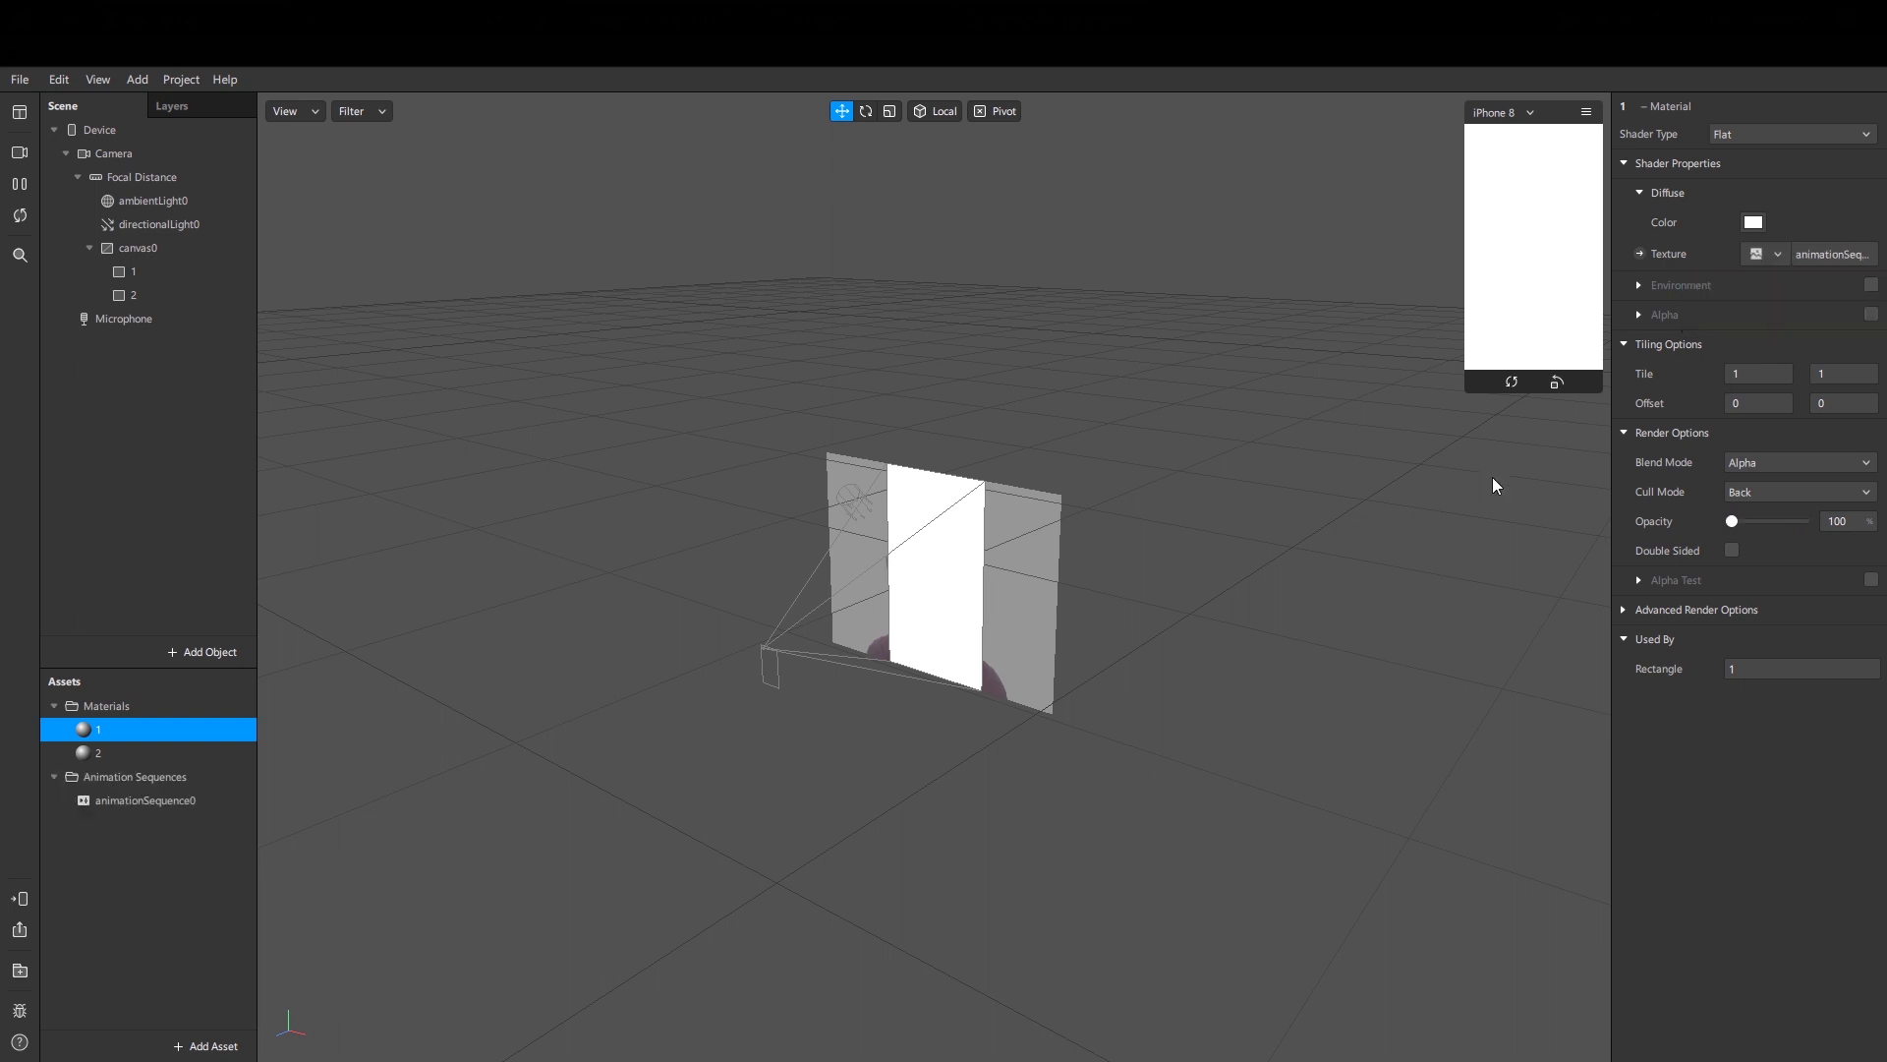
left_click(121, 852)
left_click(114, 802)
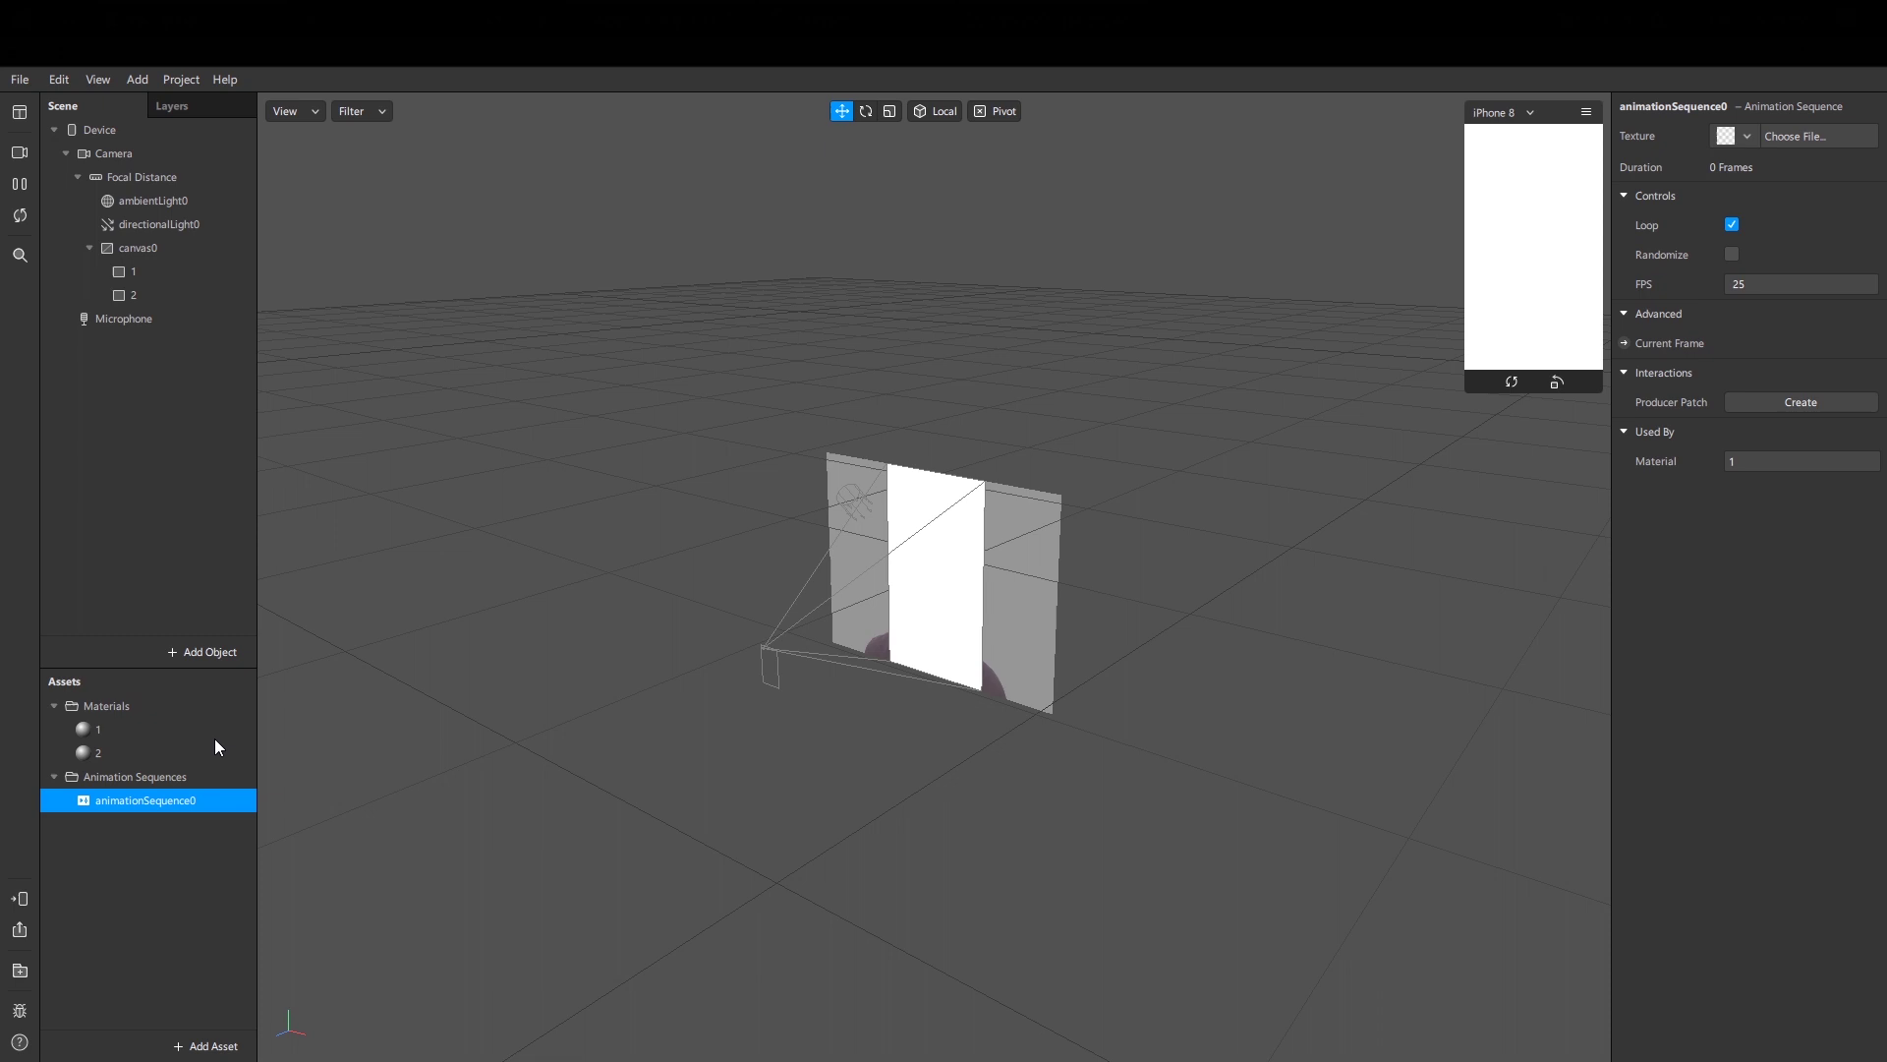
left_click(1746, 137)
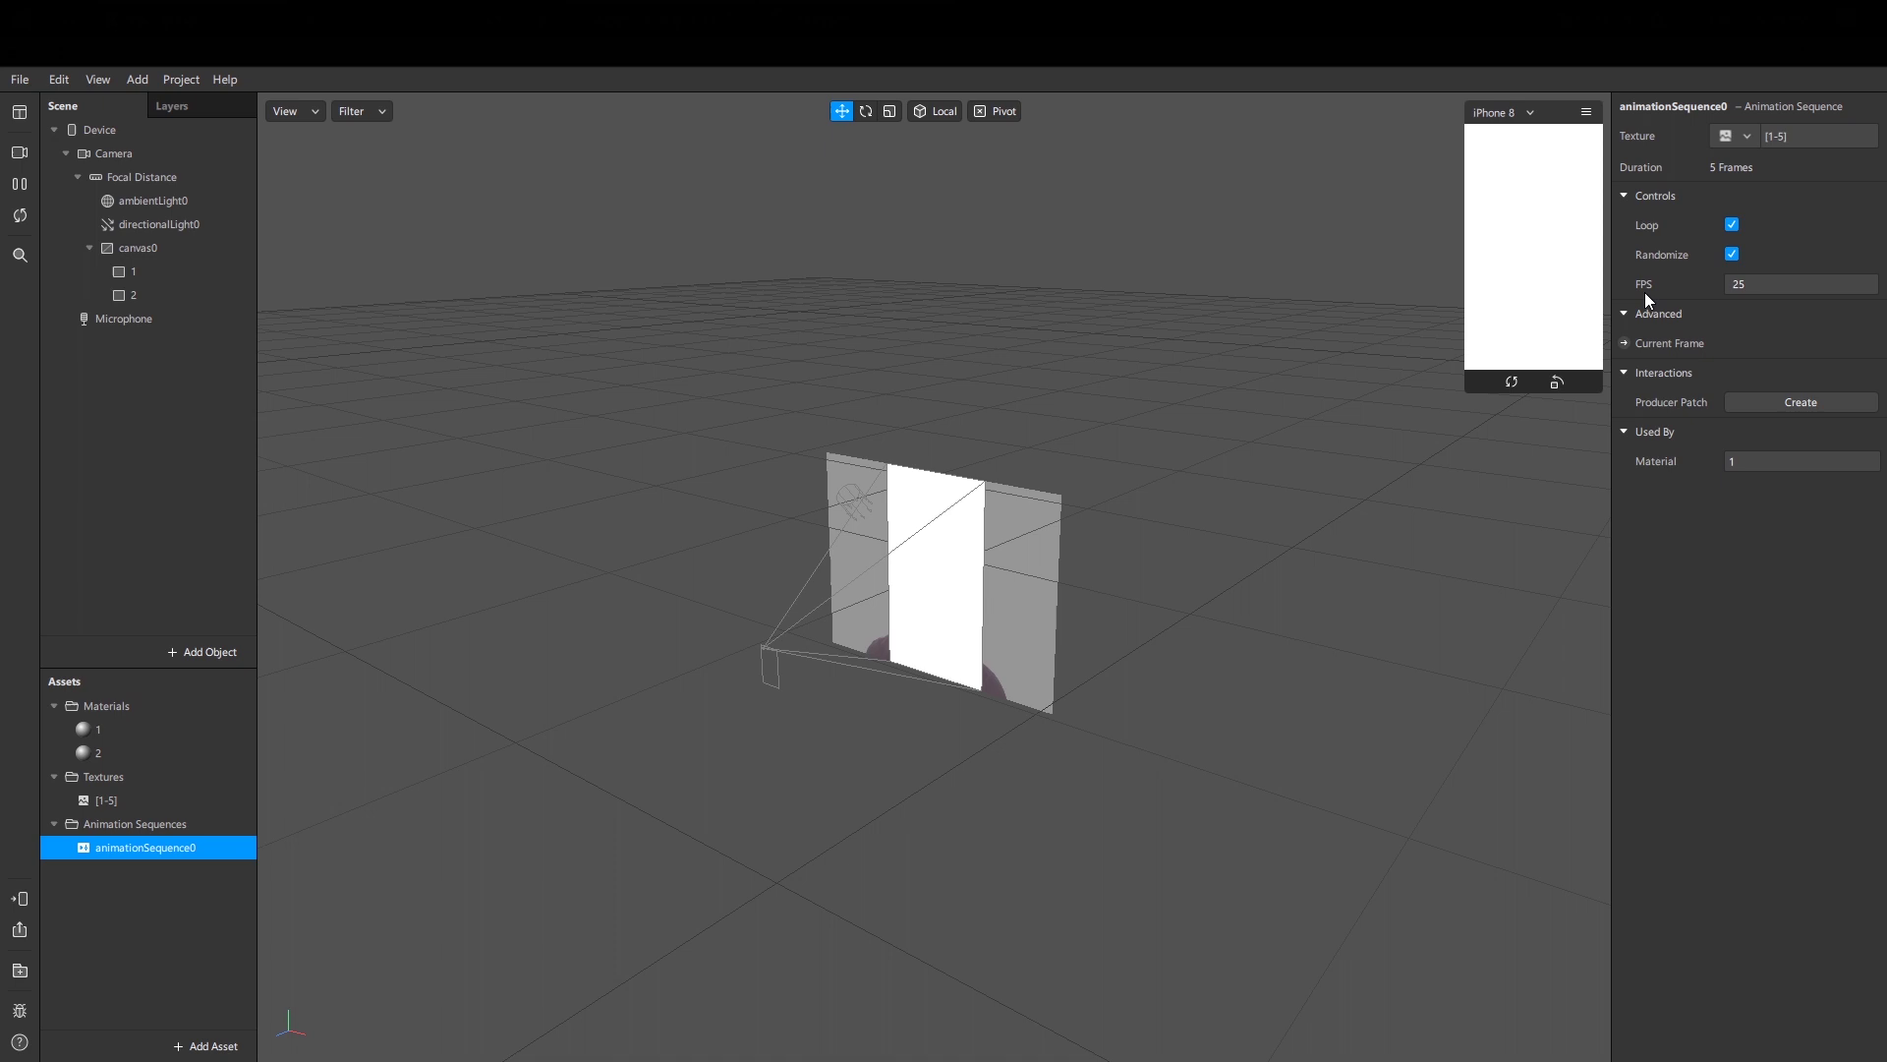
left_click(1737, 290)
key("Return")
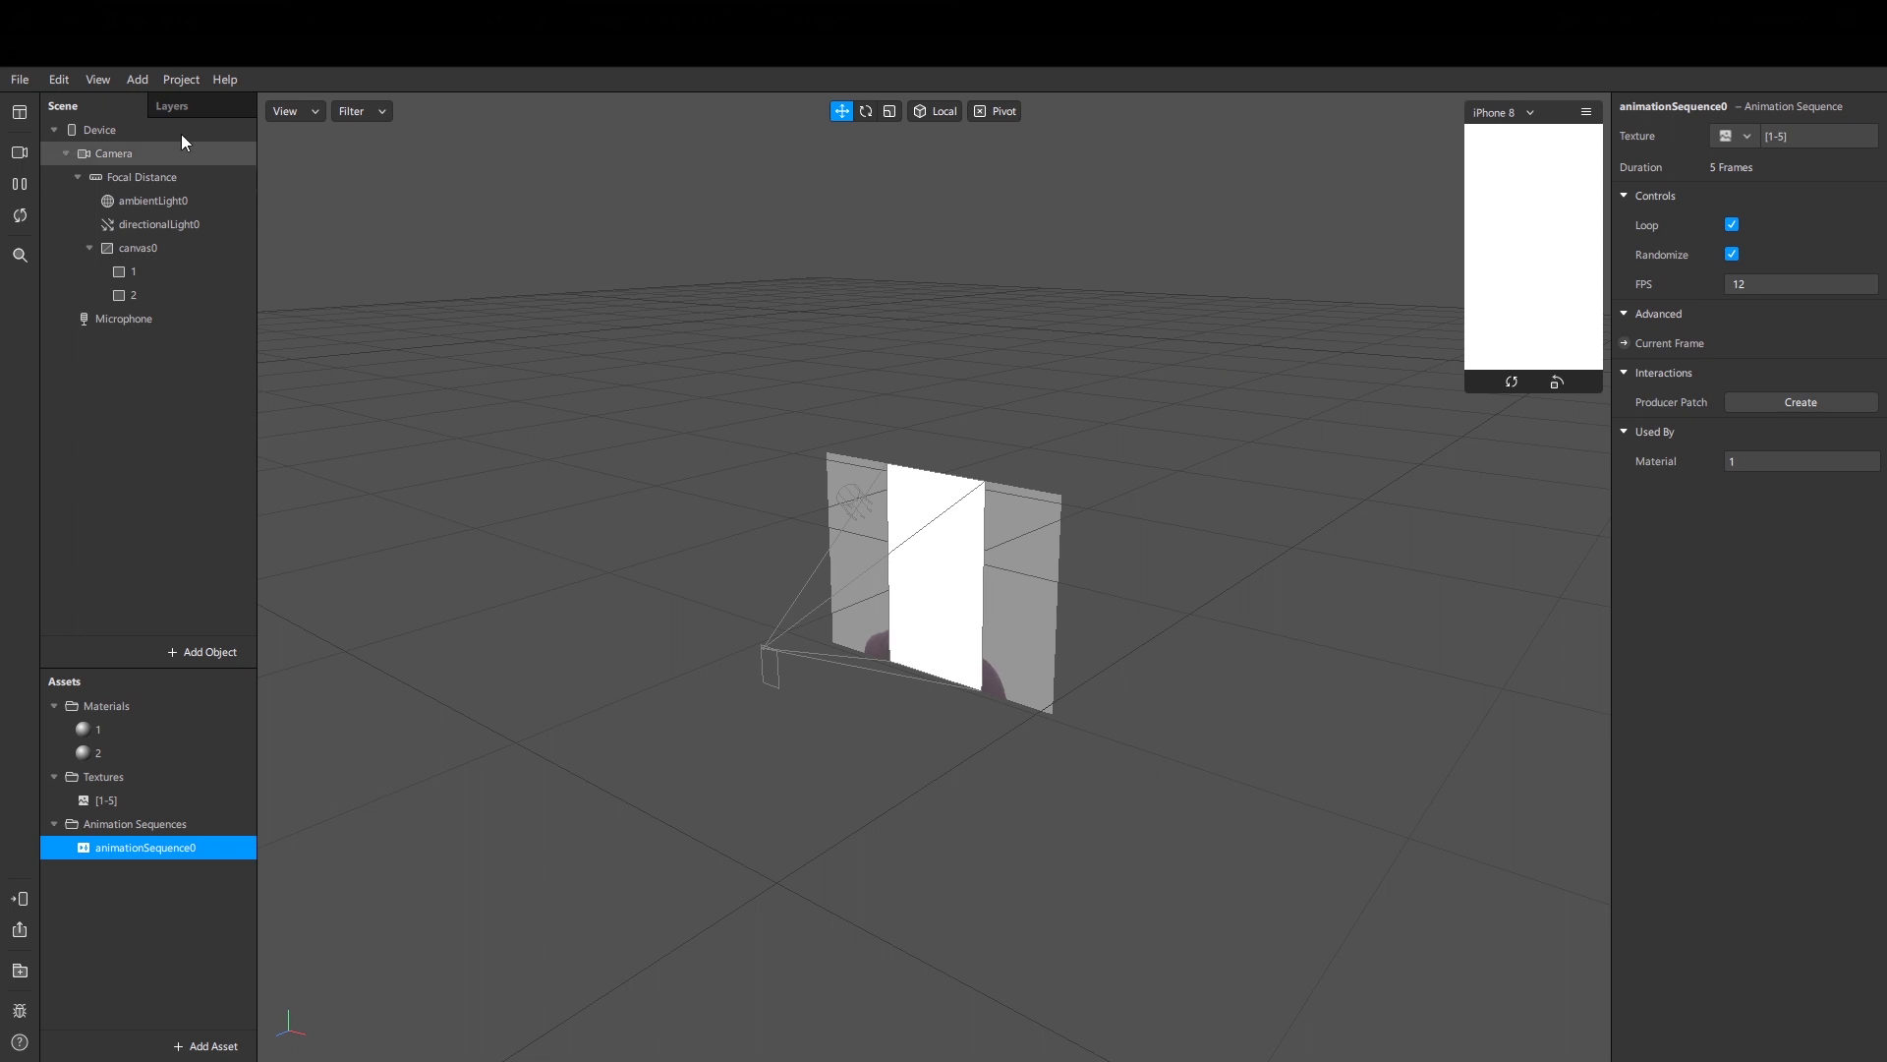
Step: Show the Patch Editor, extract the camera texture as cameraTexture0, and drop it into the graph
left_click(101, 84)
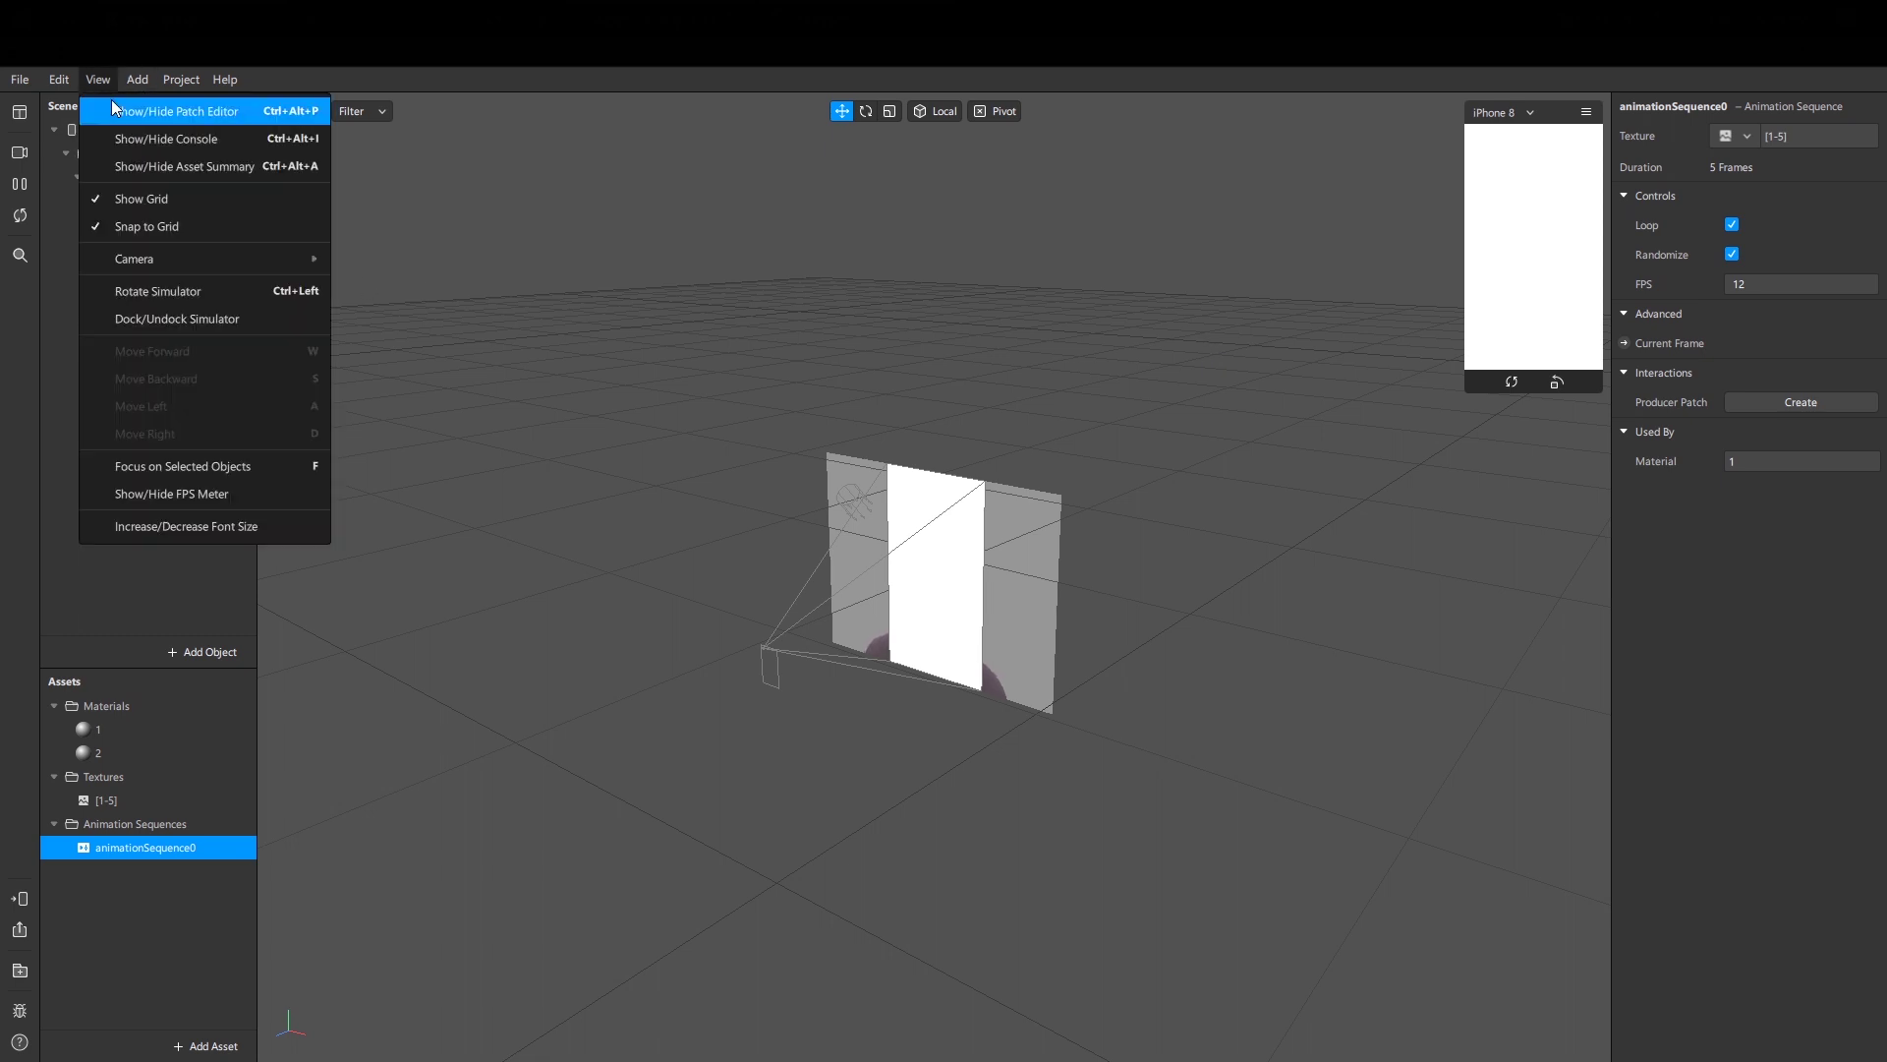
left_click(118, 115)
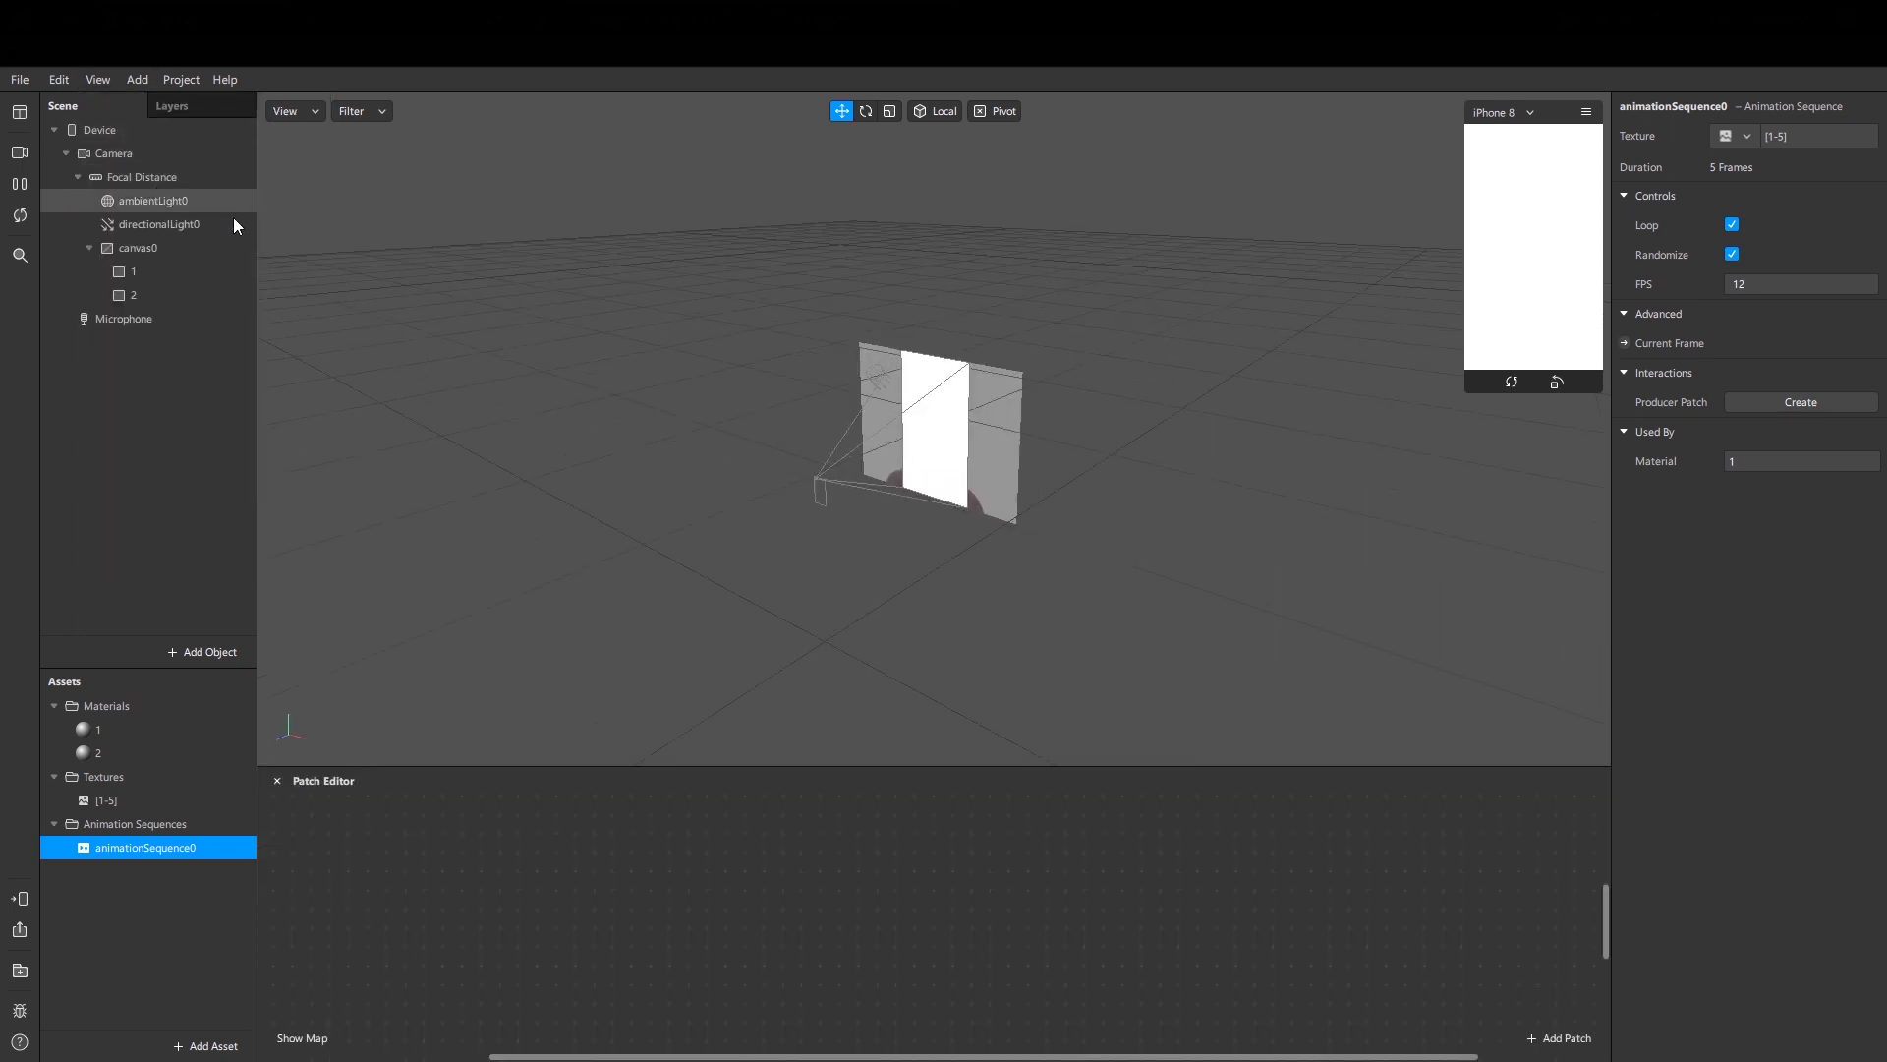
left_click(106, 156)
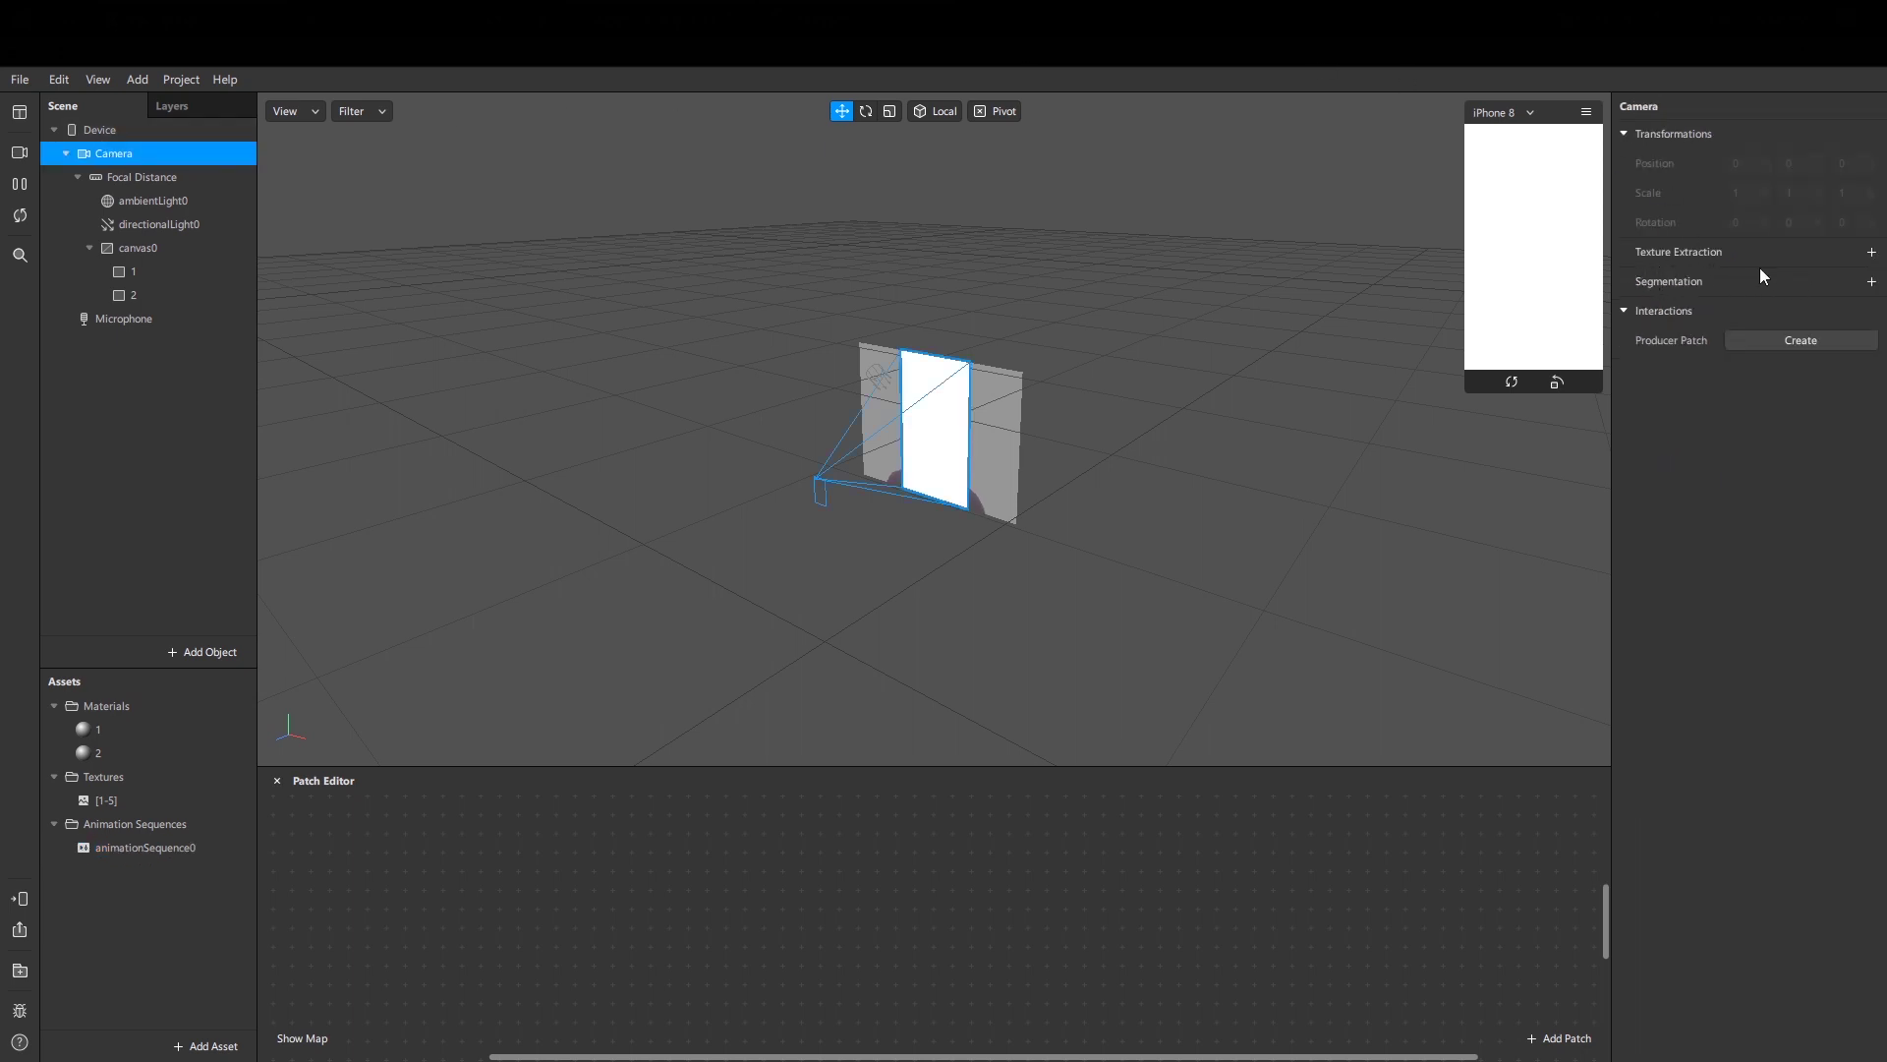
left_click(1872, 253)
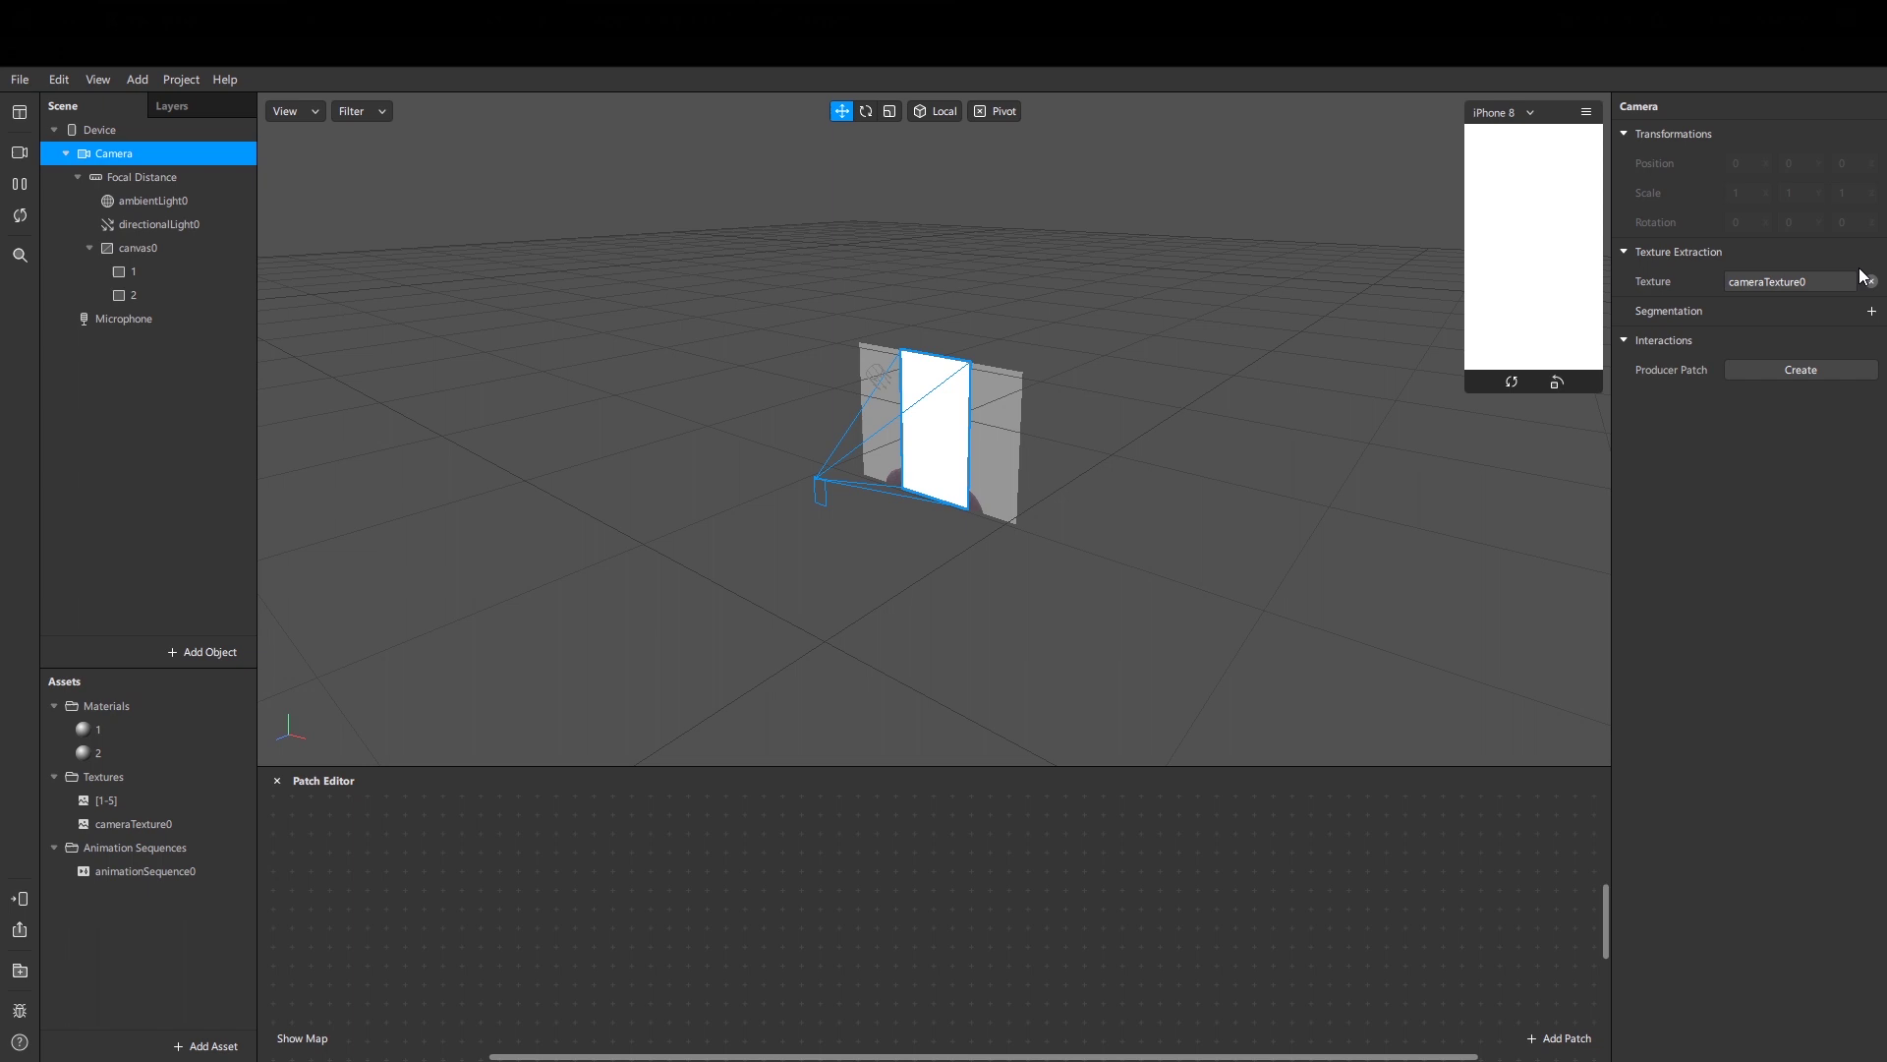
left_click(116, 826)
left_click_drag(116, 823, 475, 839)
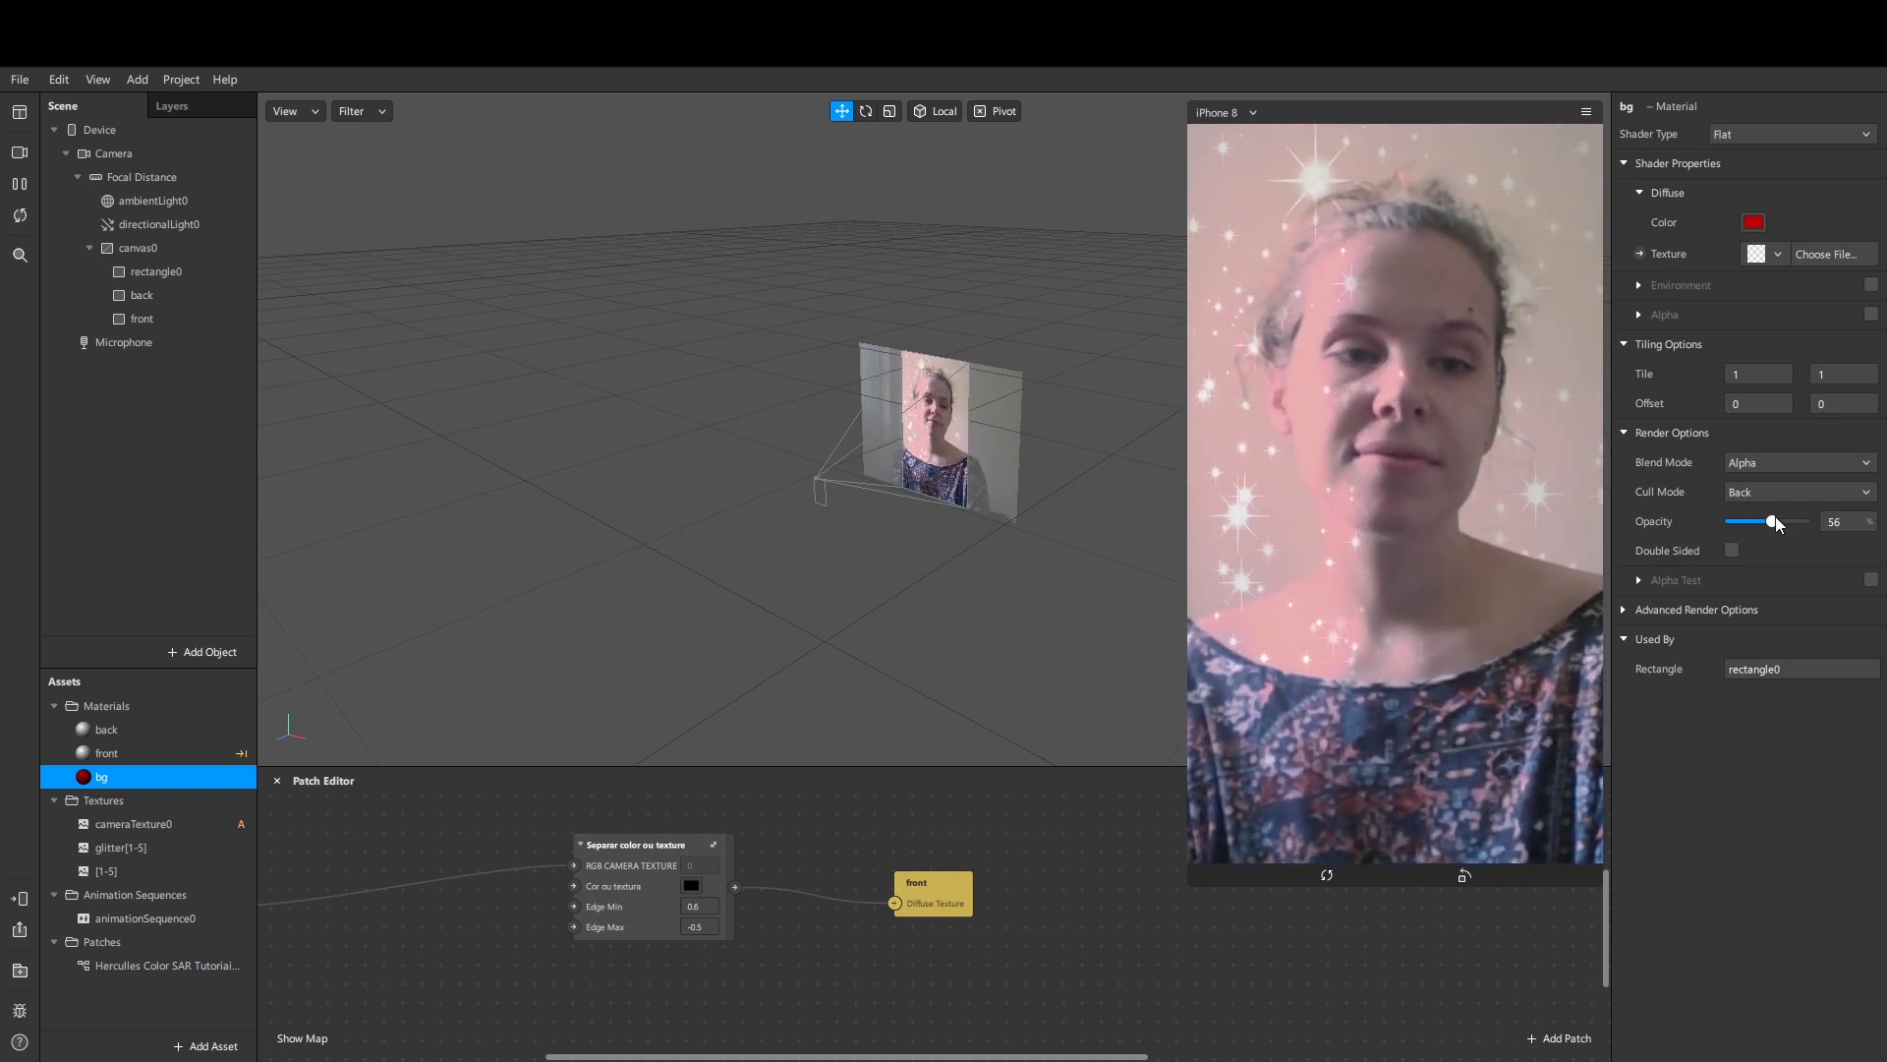
Step: Raise the bg material's opacity to 100, then fade it down to 0
left_click(1807, 521)
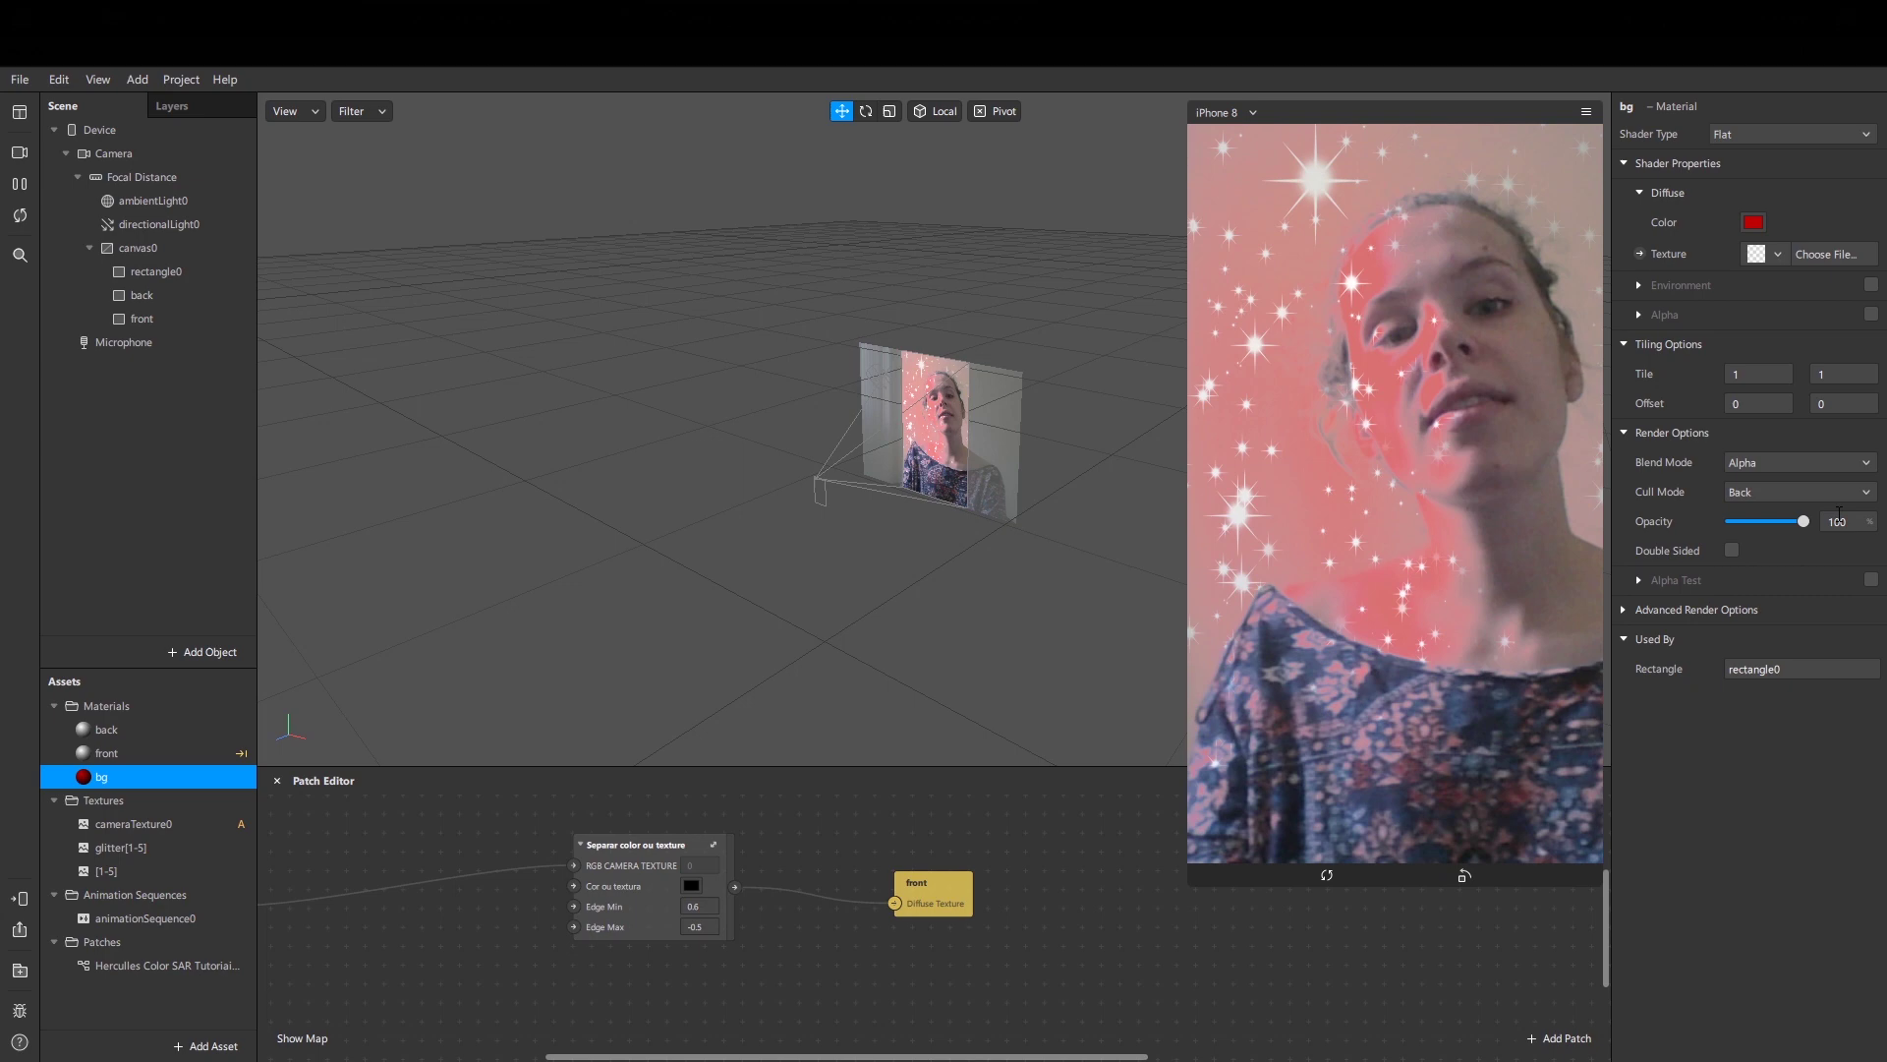
mouse_move(1804, 521)
left_mouse_down()
mouse_move(1718, 544)
mouse_move(1812, 552)
mouse_move(1767, 539)
mouse_move(1783, 539)
left_mouse_up()
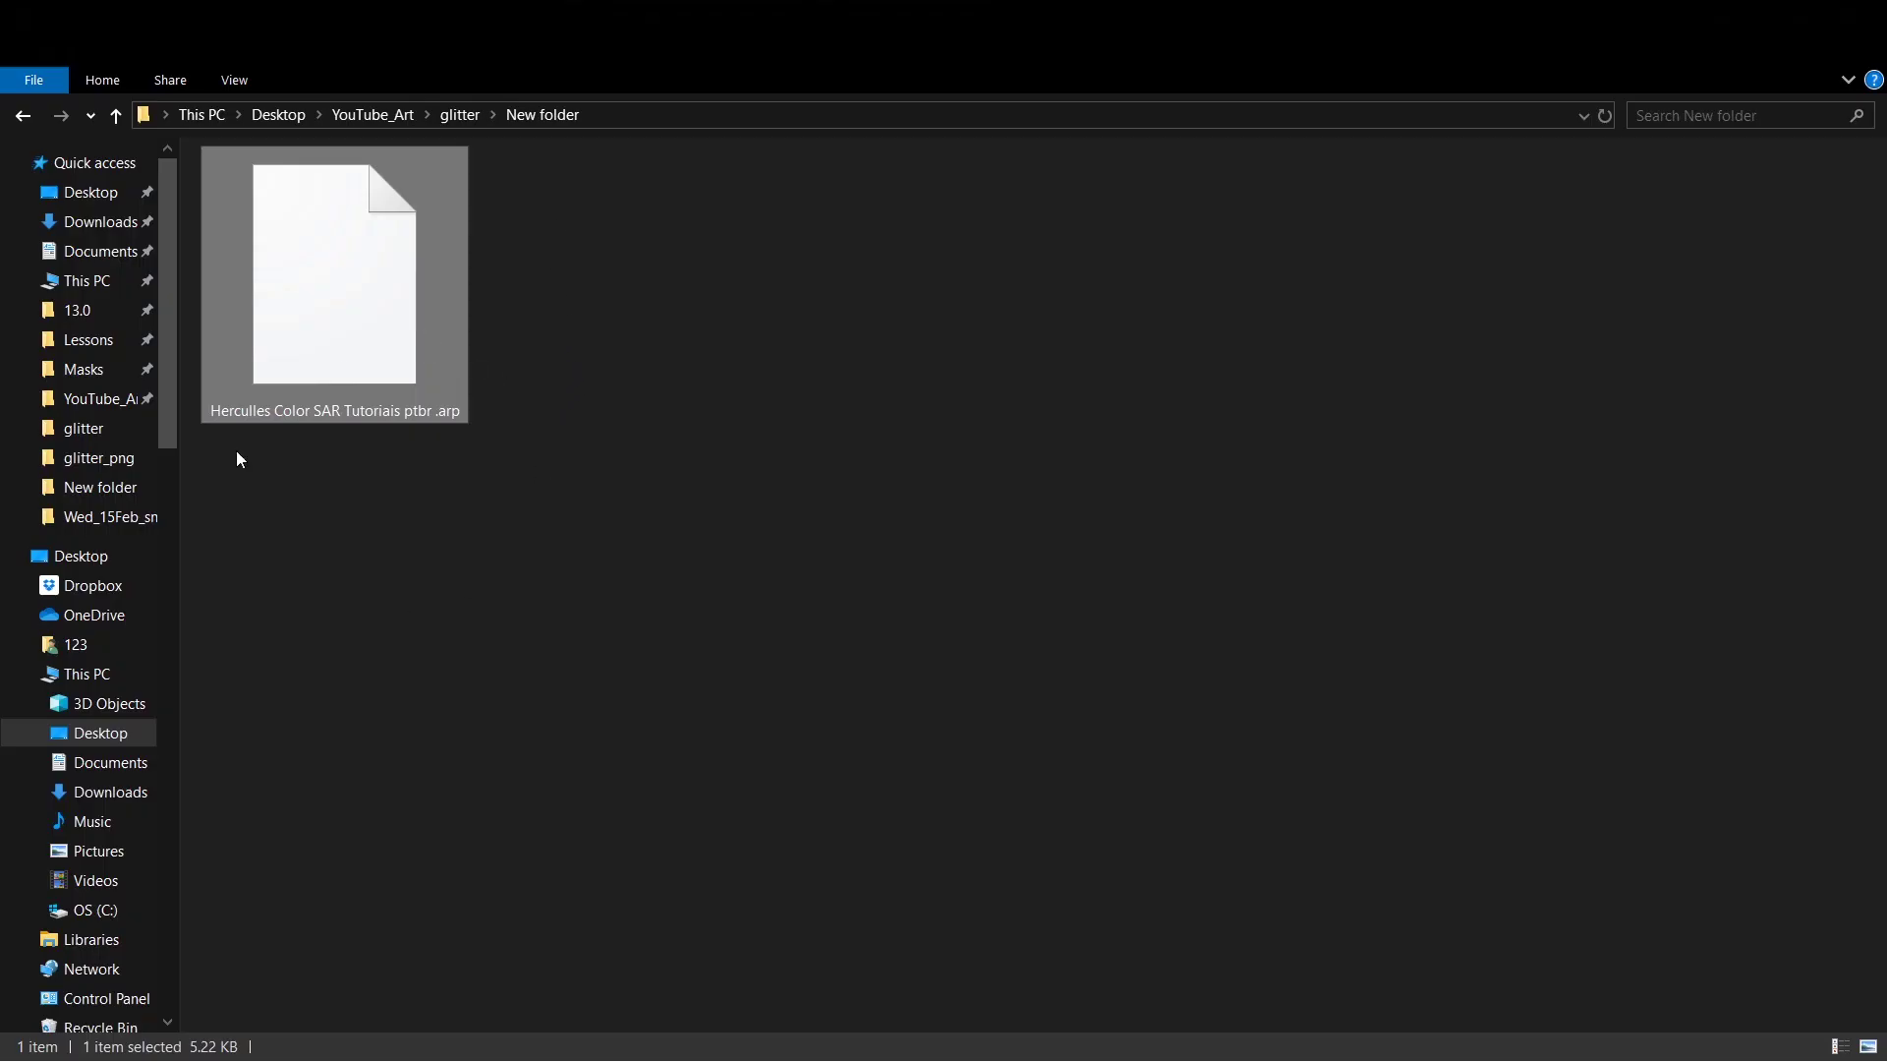
Step: Drag Herculles Color SAR Tutoriais ptbr.arp from File Explorer onto Spark AR's Assets panel
left_click_drag(362, 315, 247, 953)
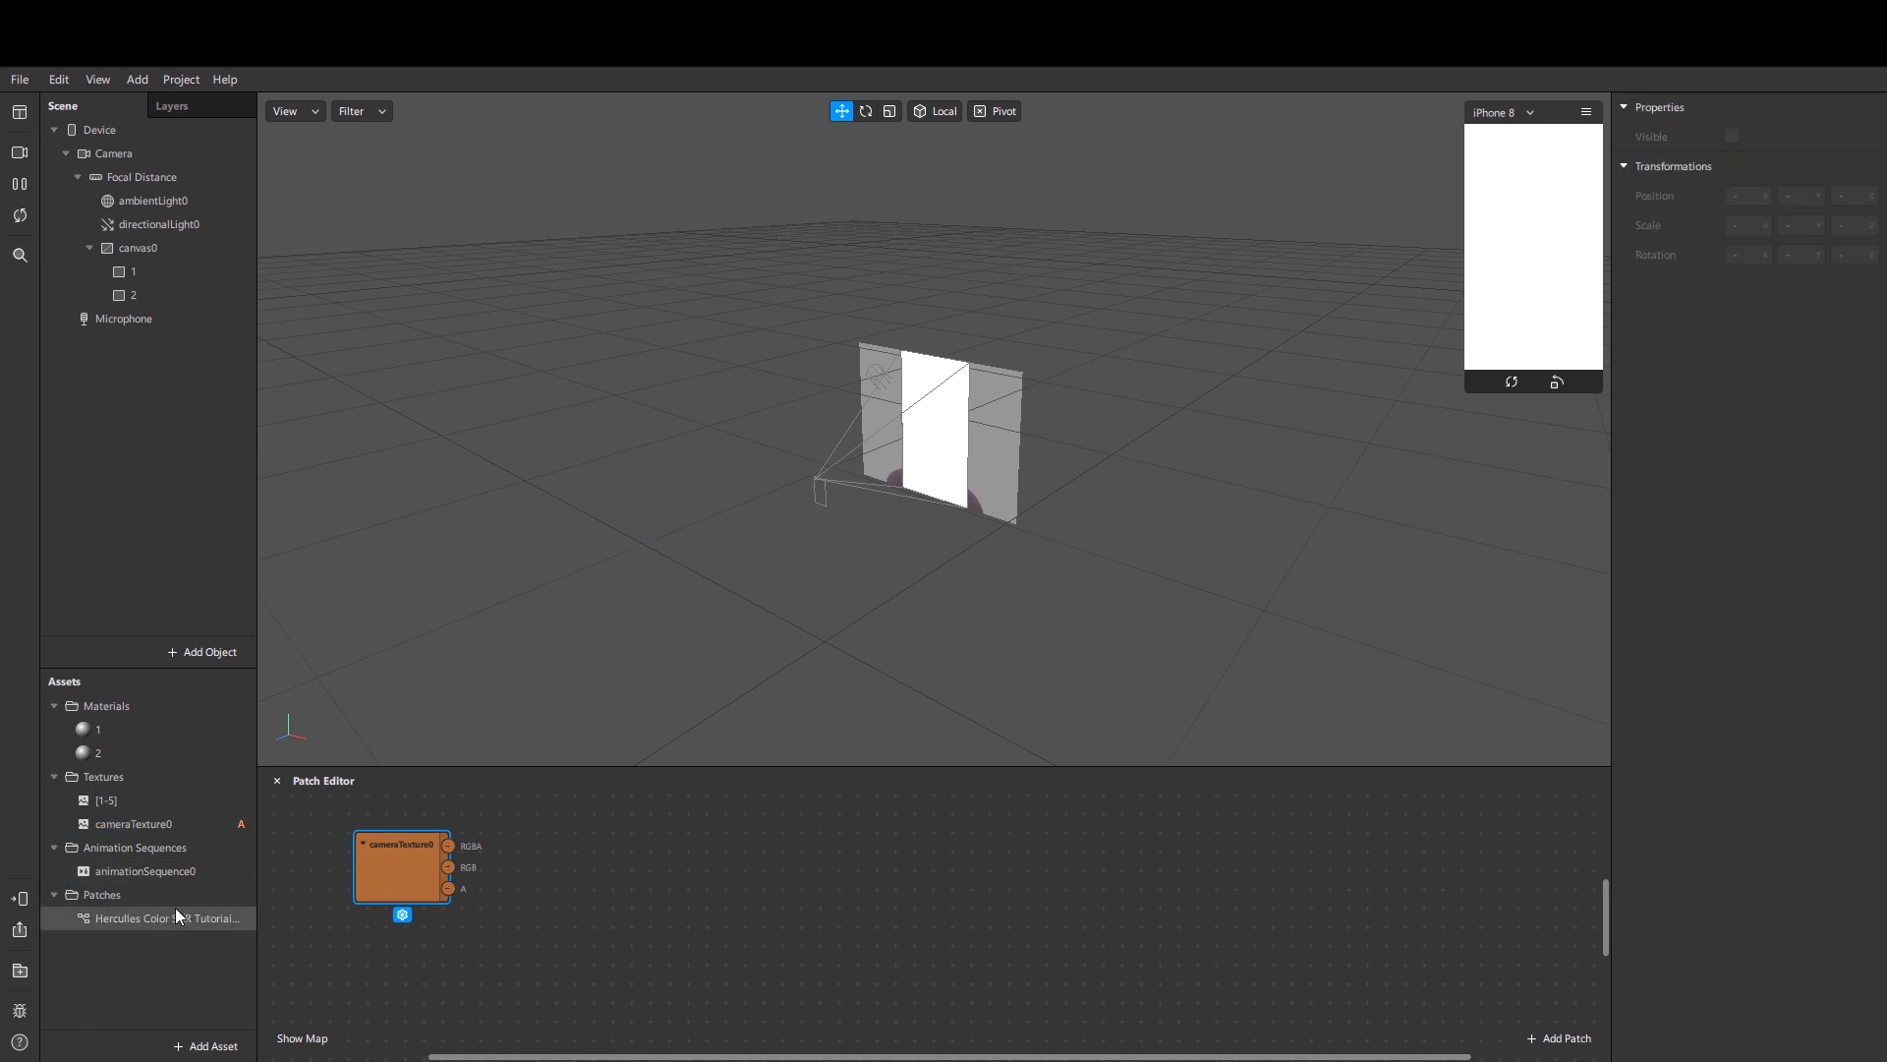
Step: Place the Herculles patch in the graph and add material 2's Diffuse Texture as a node
left_click(145, 920)
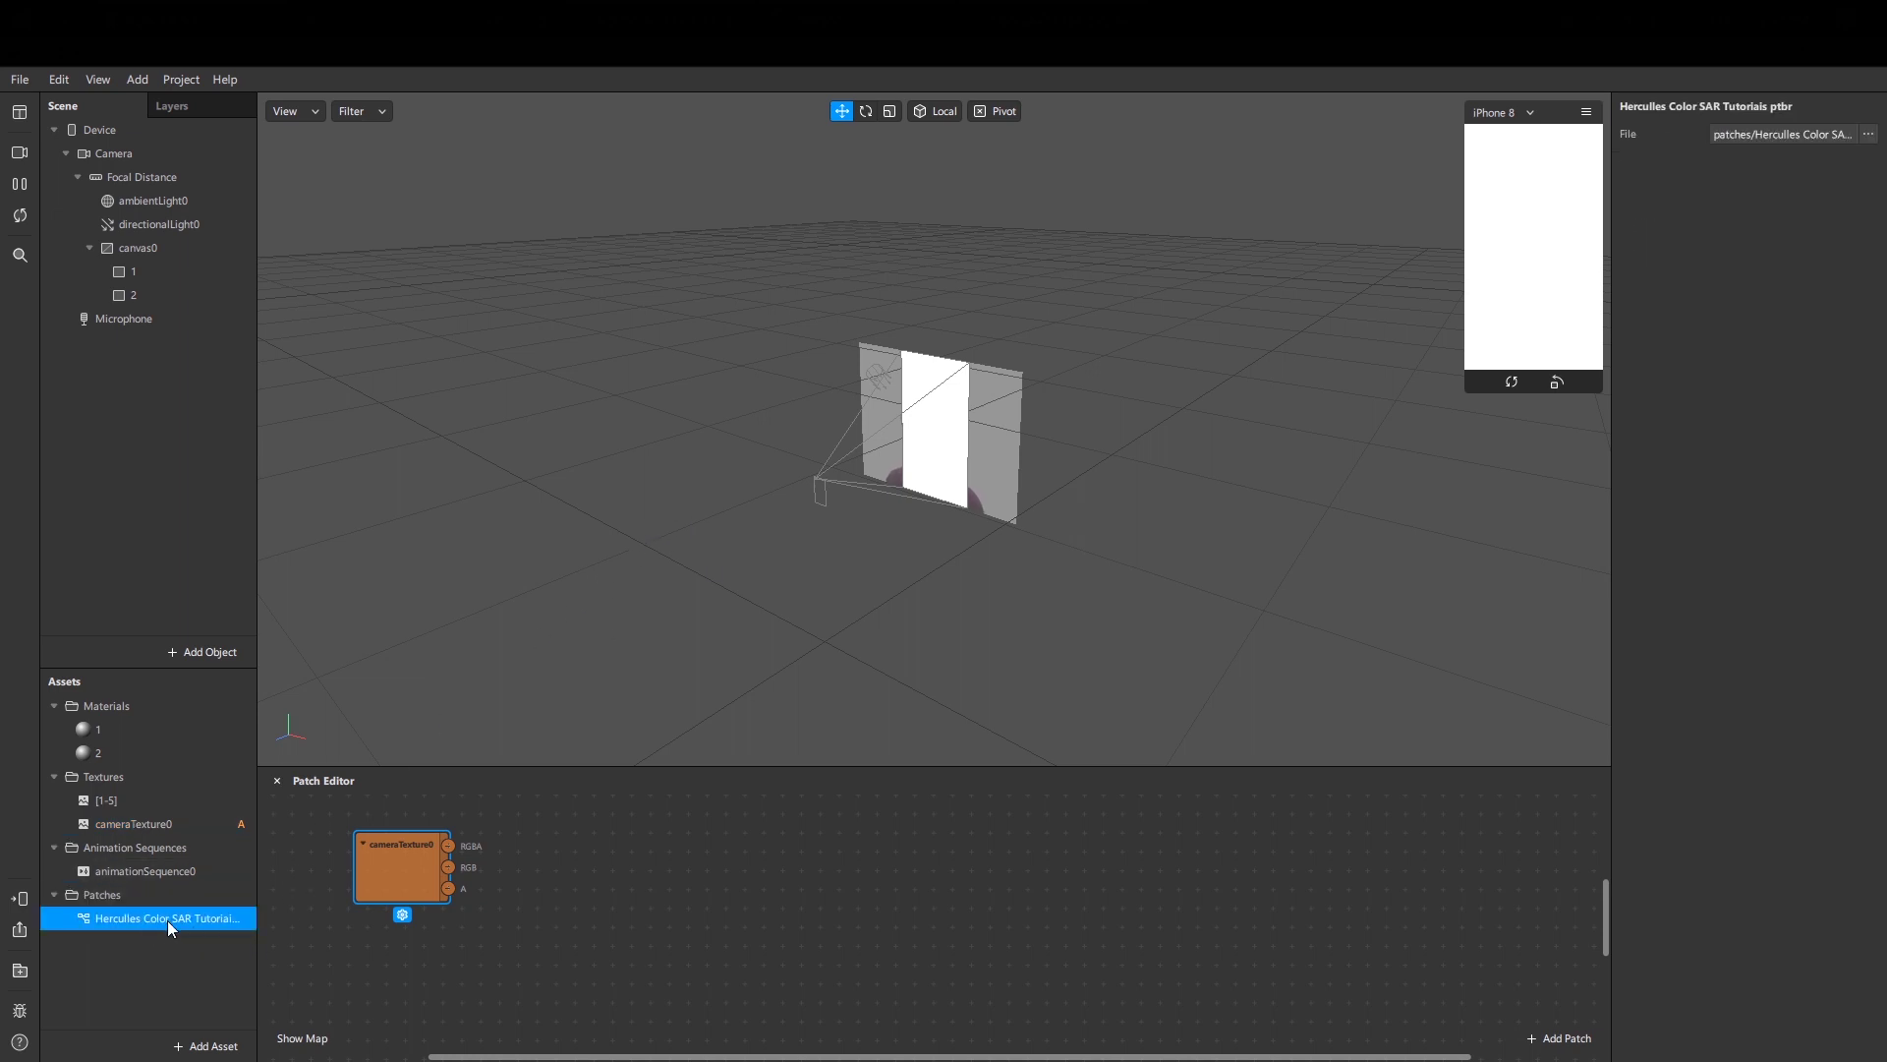
left_click_drag(167, 920, 645, 861)
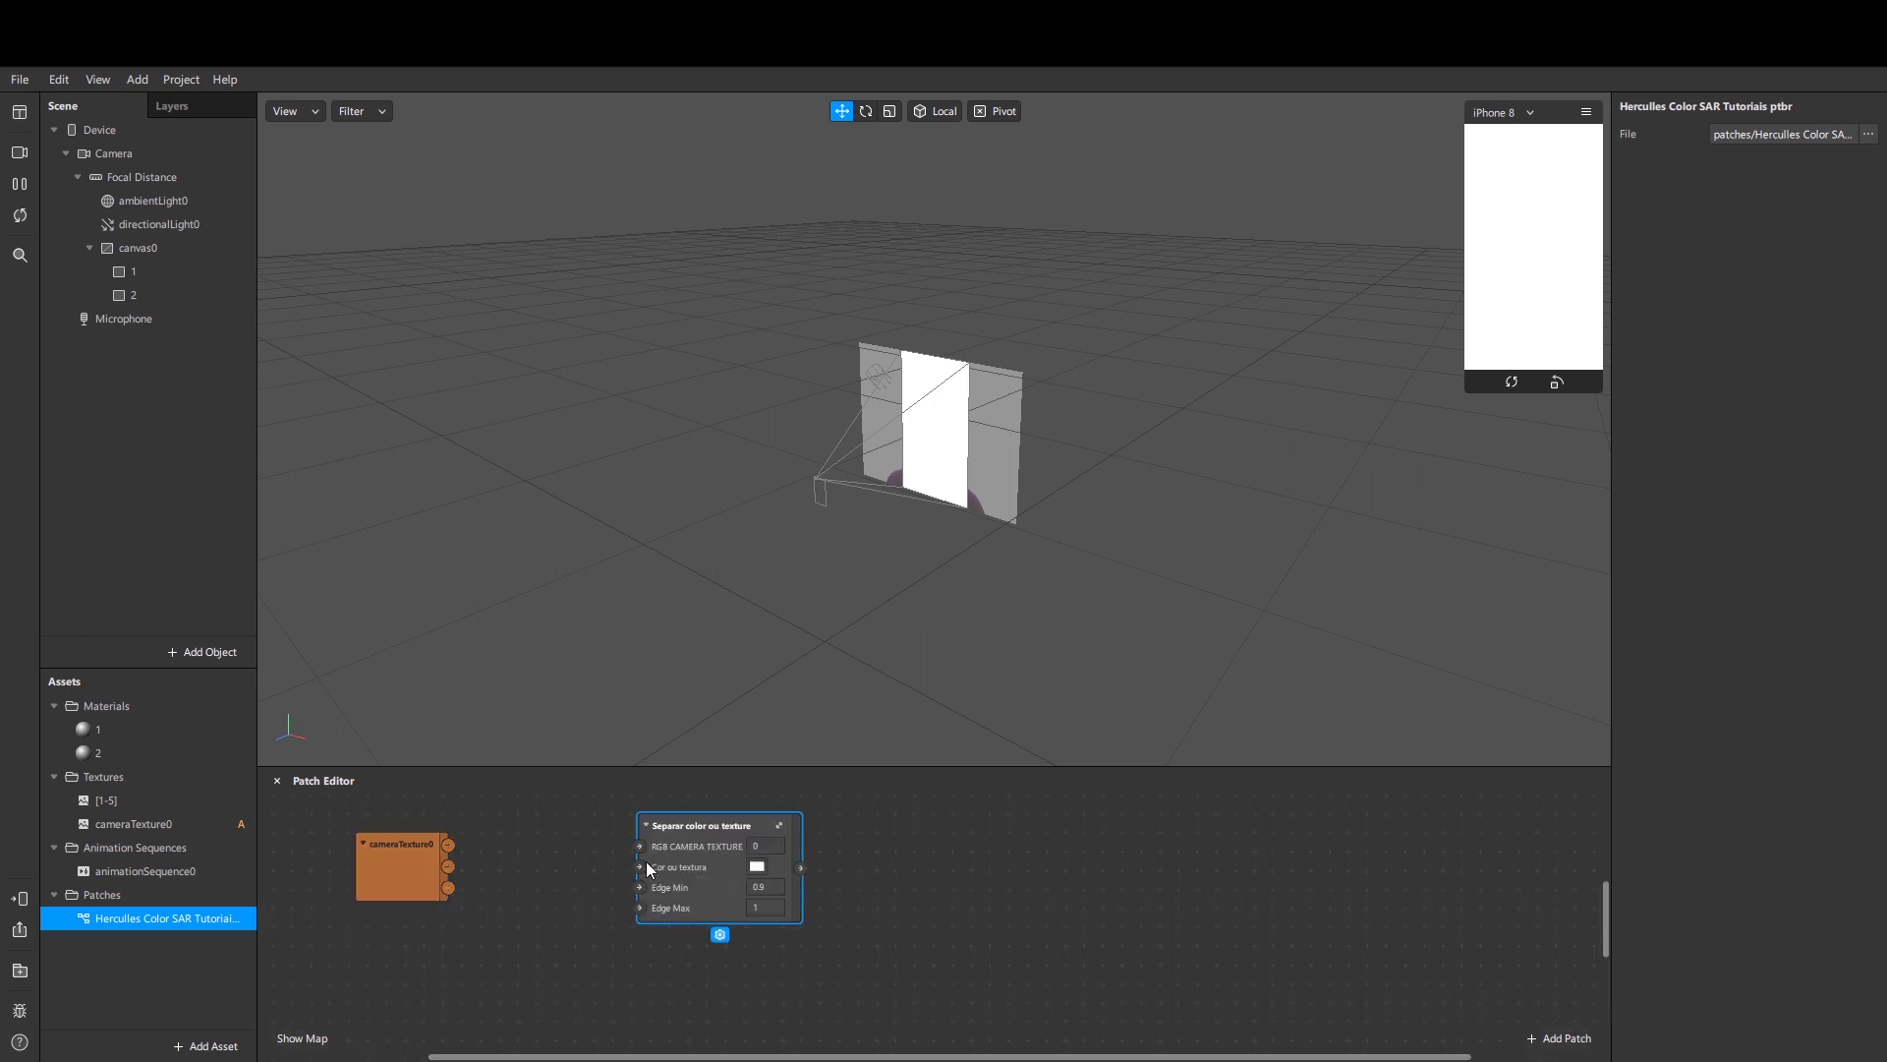
left_click(110, 749)
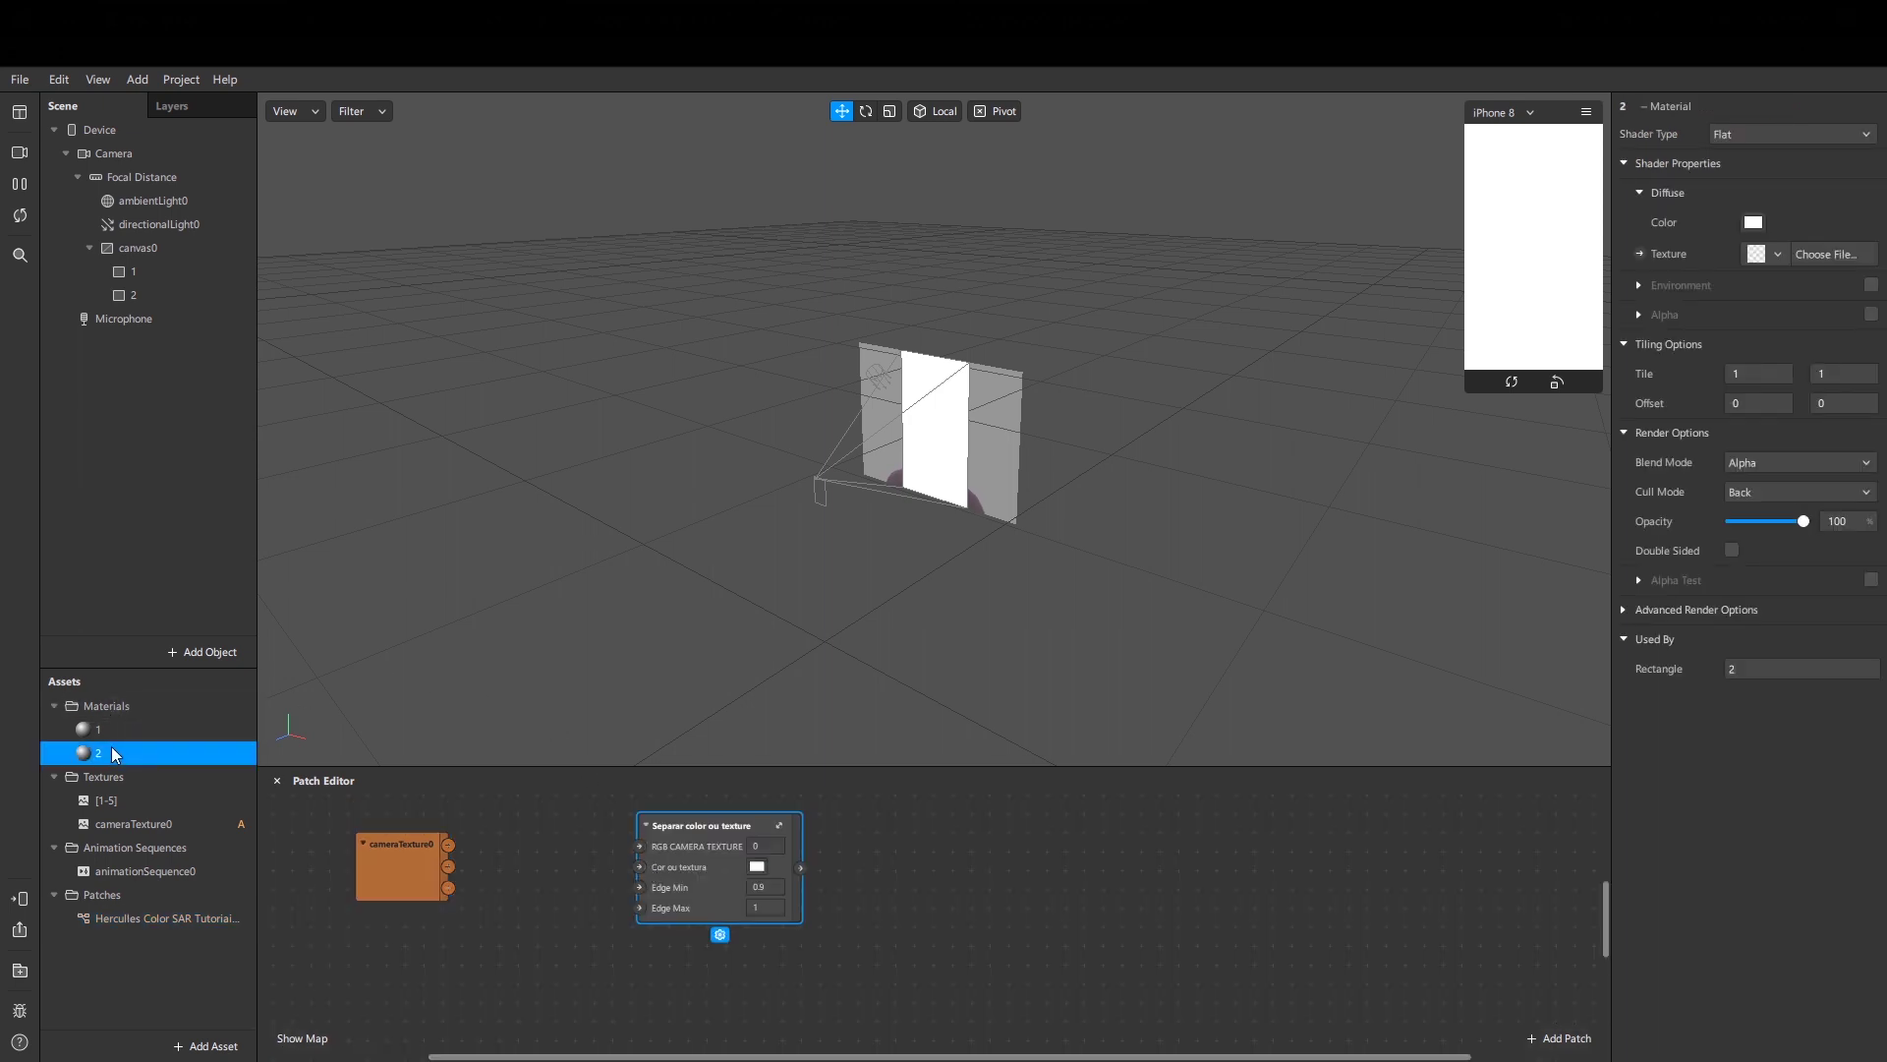
left_click(1640, 255)
left_click_drag(978, 949, 996, 835)
Step: Wire cameraTexture0 RGB through Separar color ou texture into Diffuse Texture
left_click(410, 874)
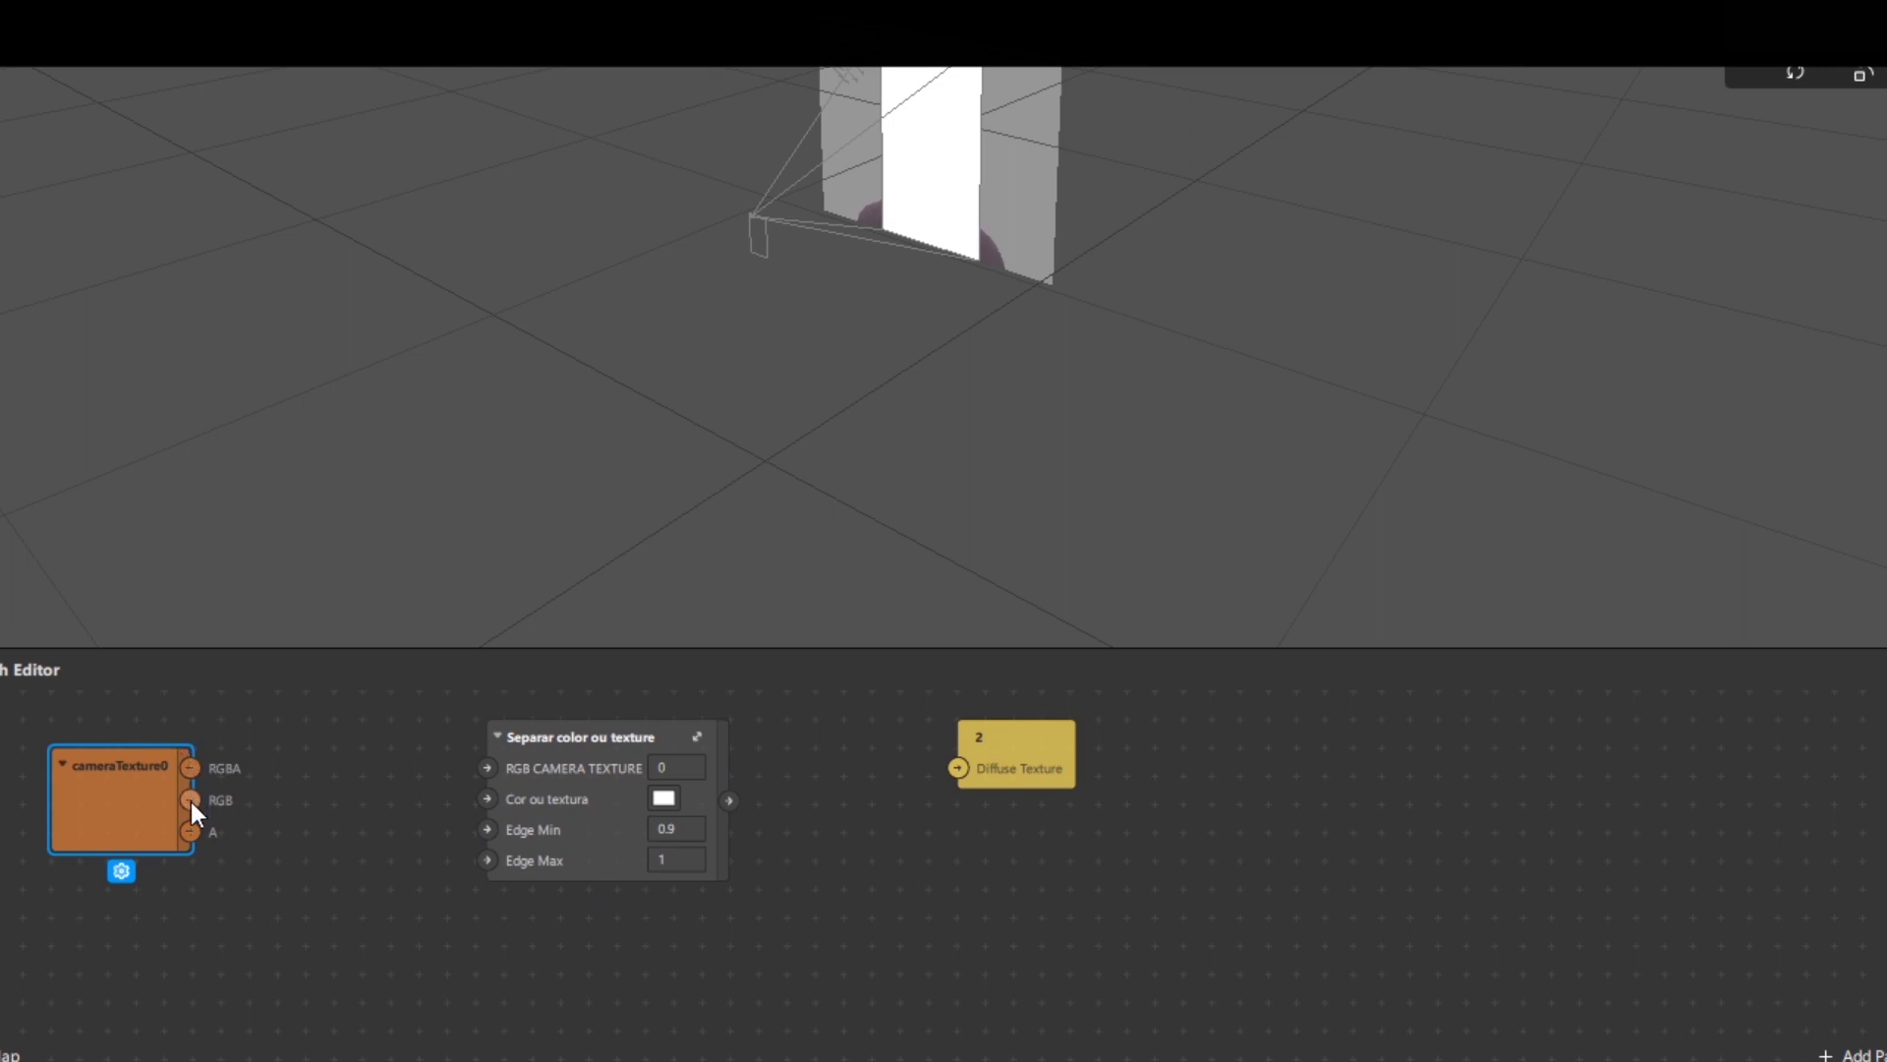
left_click_drag(191, 799, 485, 769)
left_click(639, 729)
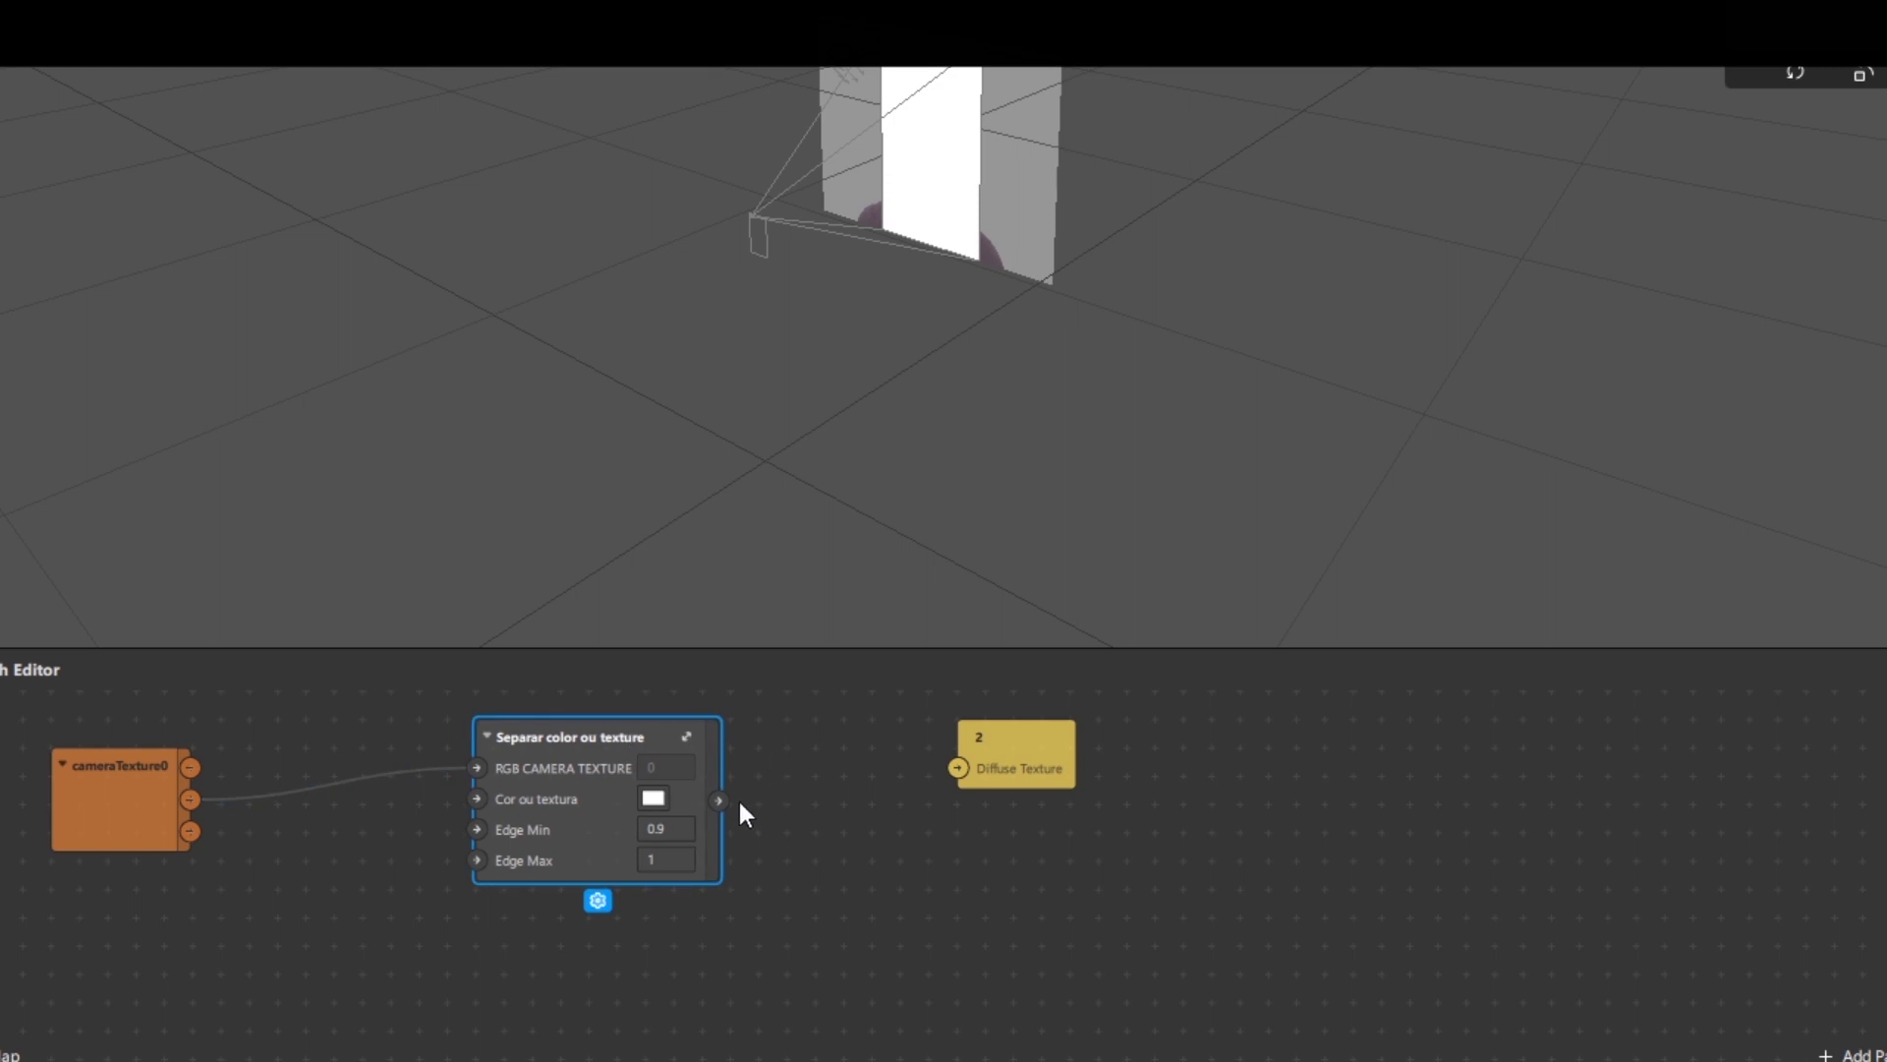
left_click_drag(719, 800, 960, 768)
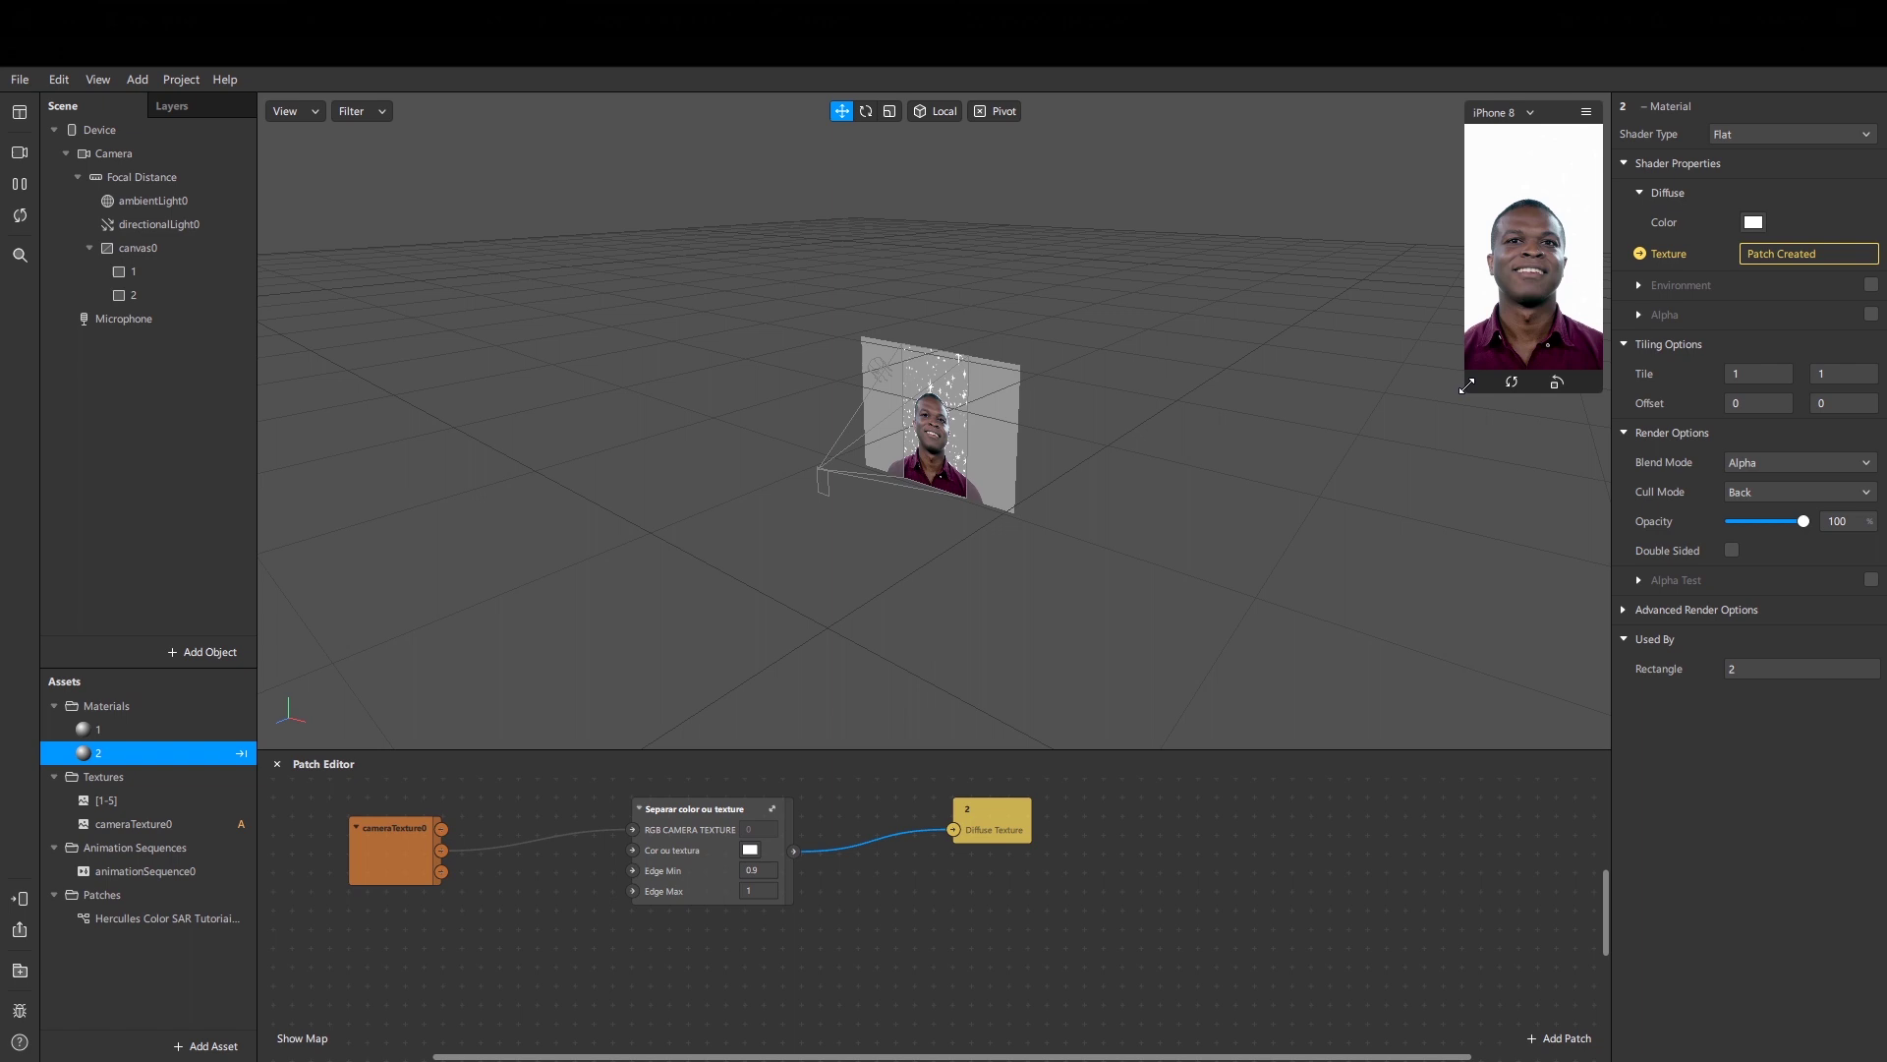
Step: Enlarge the preview and set the Cor ou textura colour to black #000000
left_click_drag(1467, 385, 1255, 750)
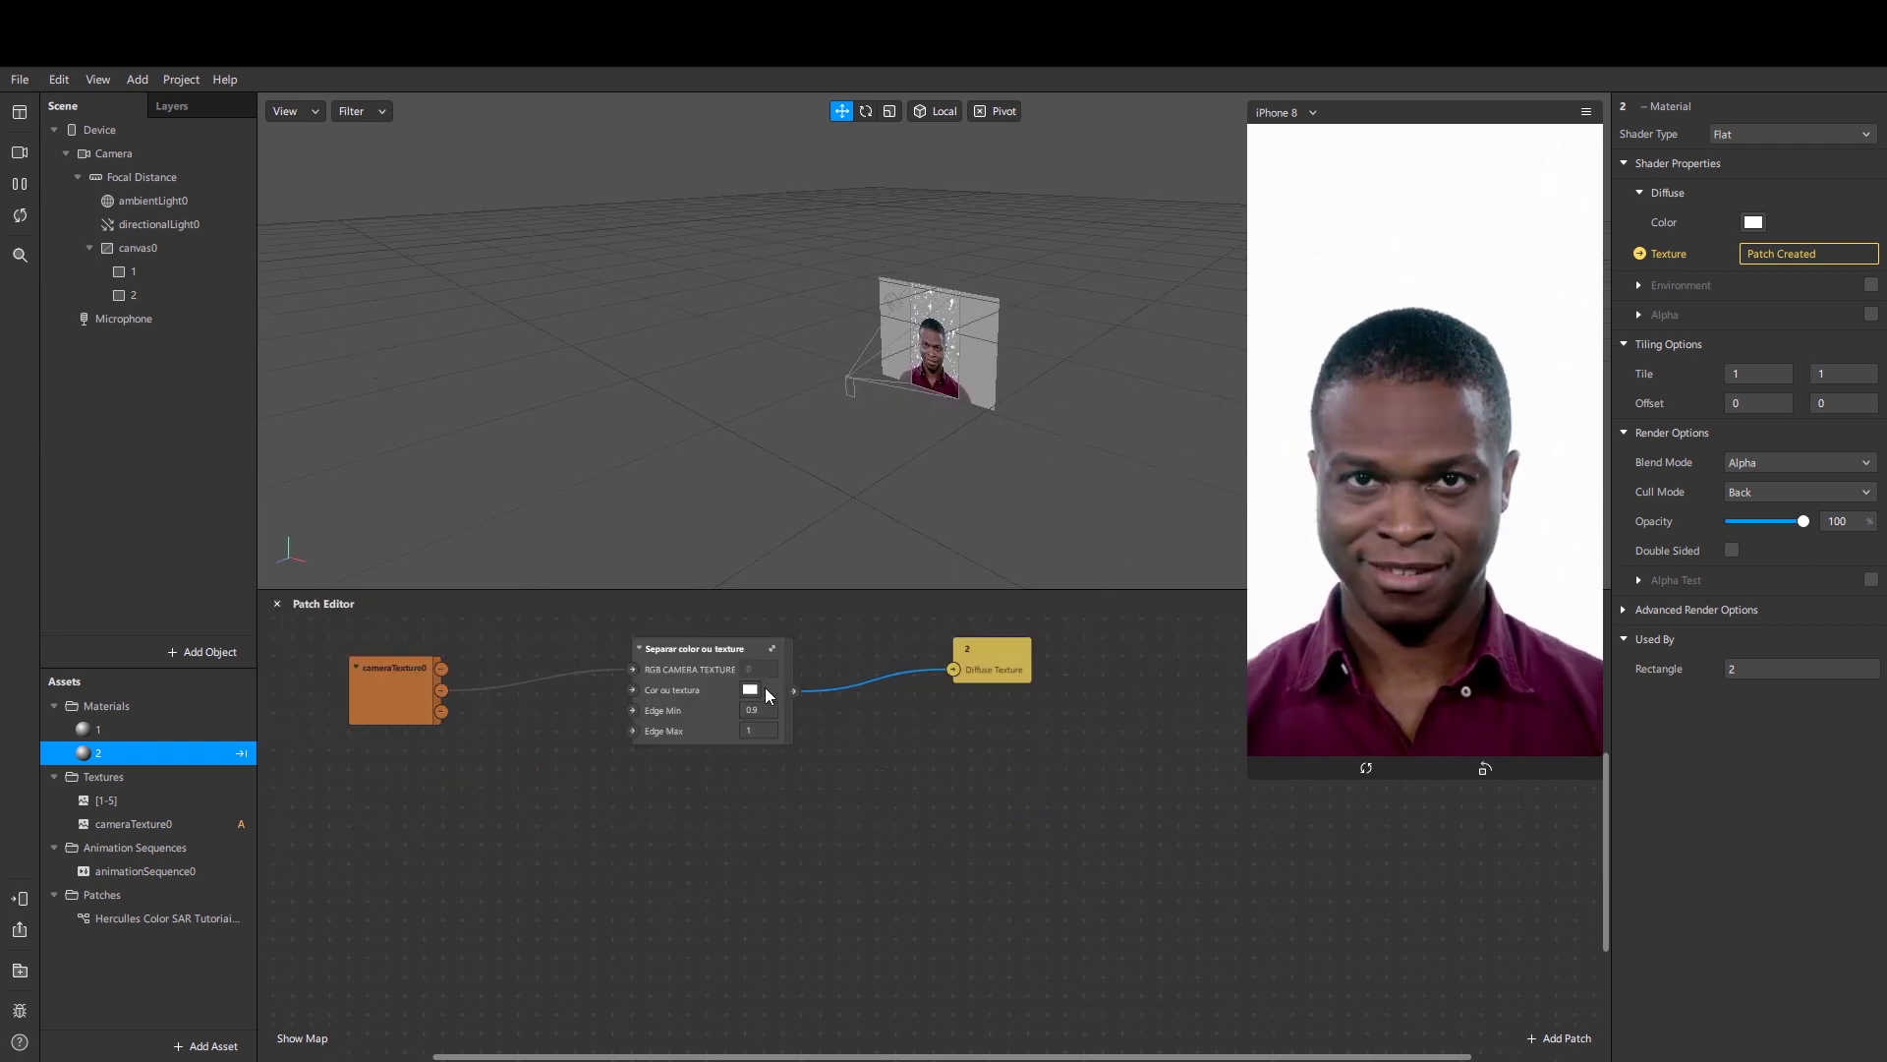
left_click(751, 688)
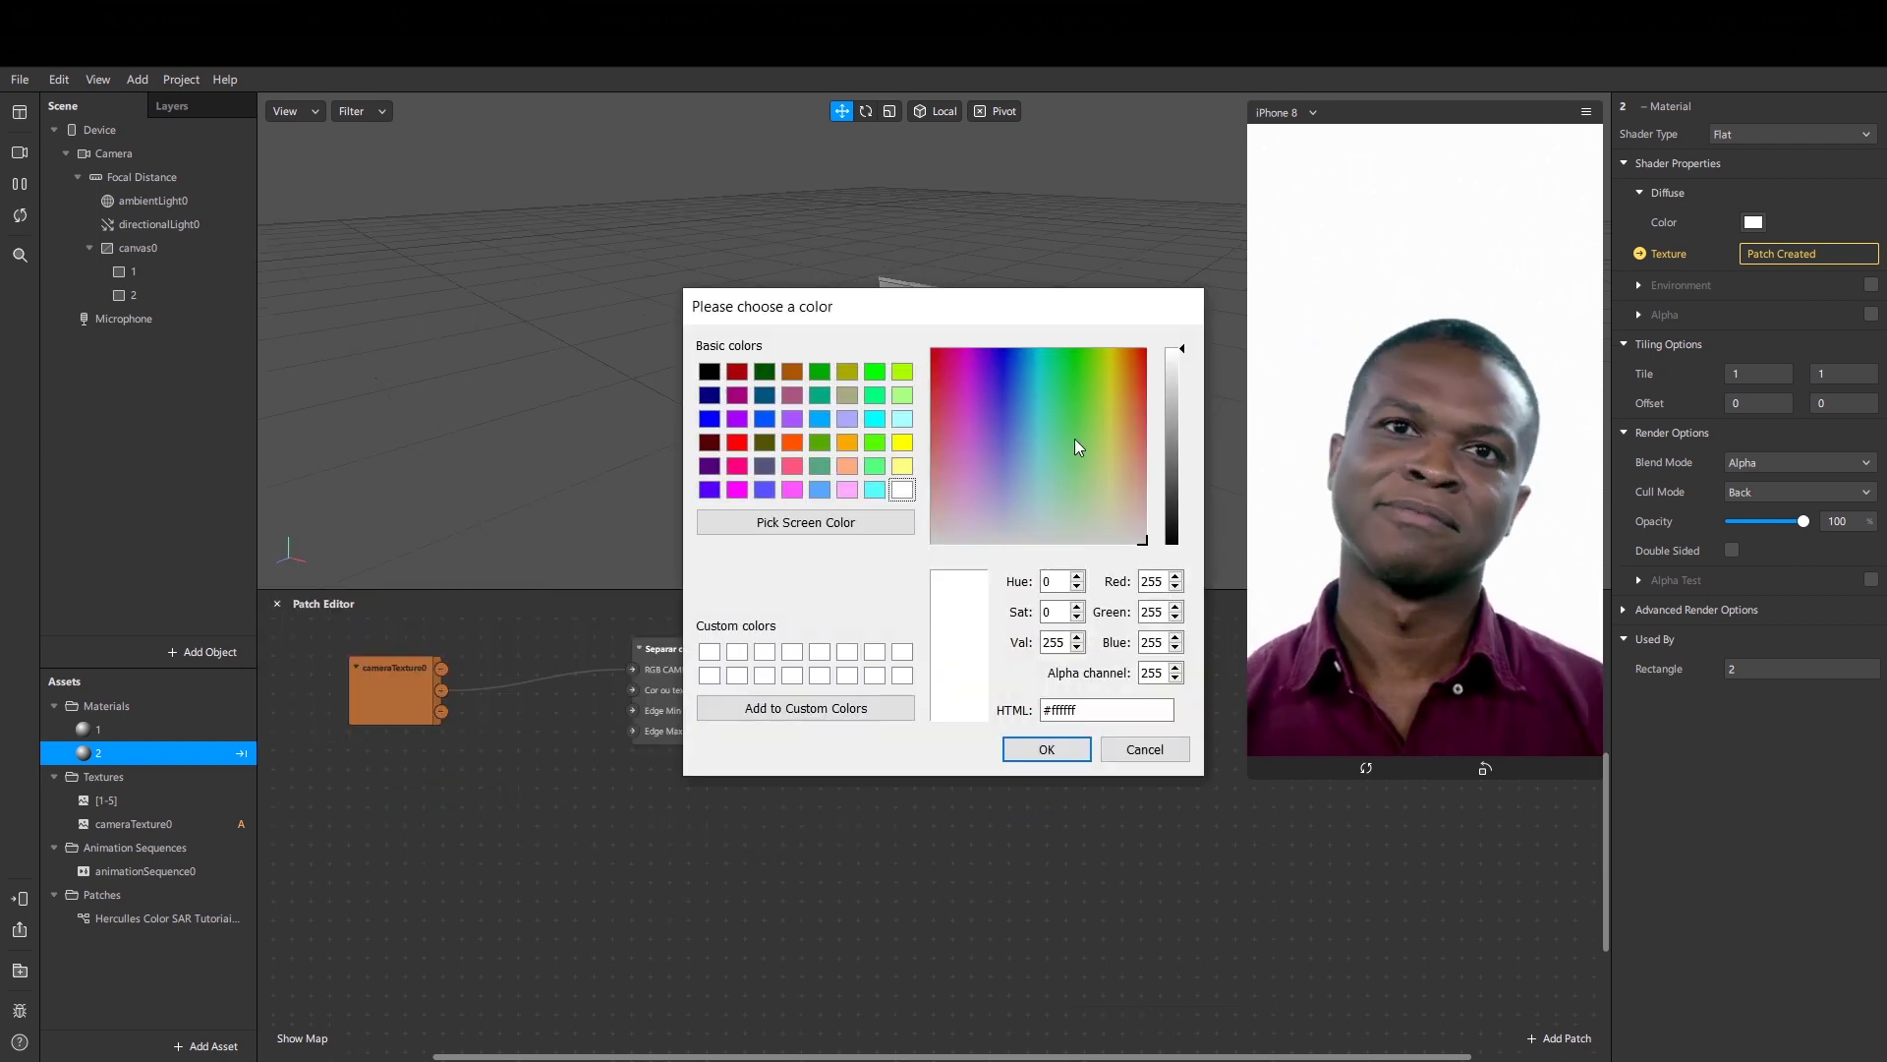
left_click_drag(1180, 381, 1172, 557)
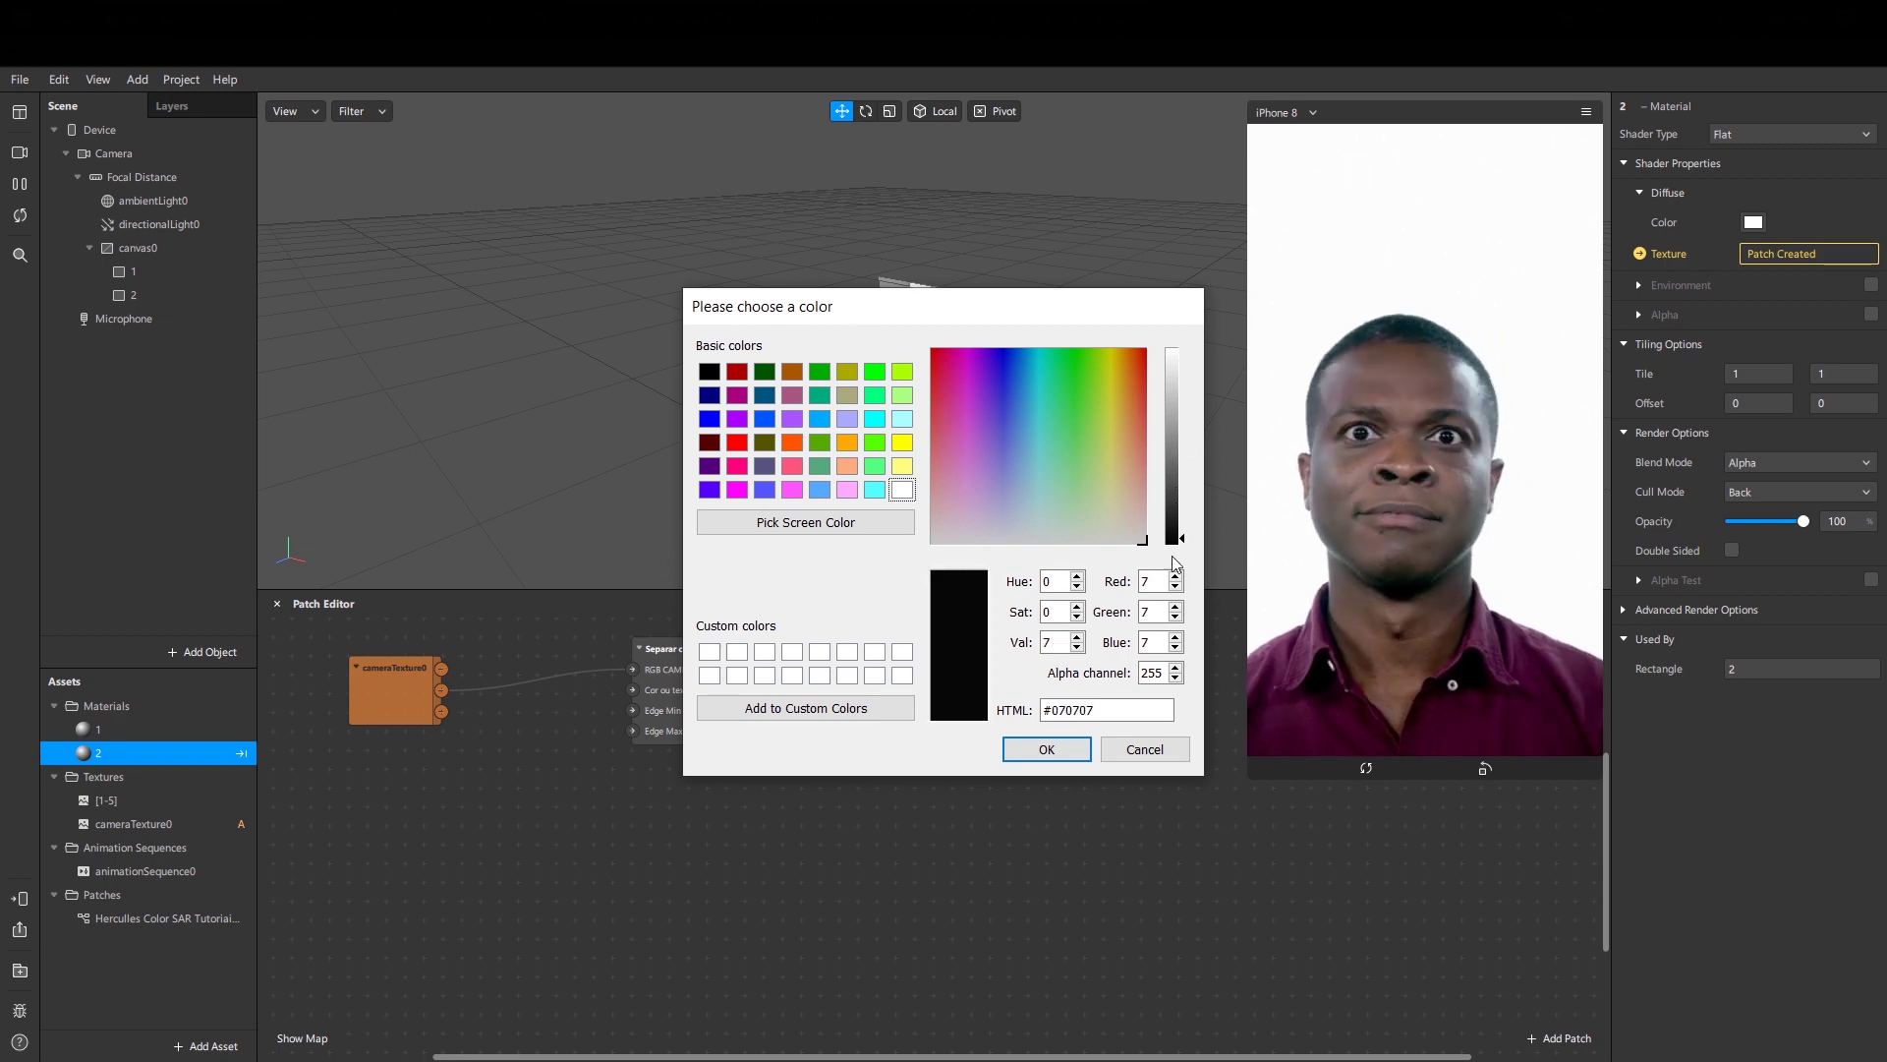
left_click(1044, 751)
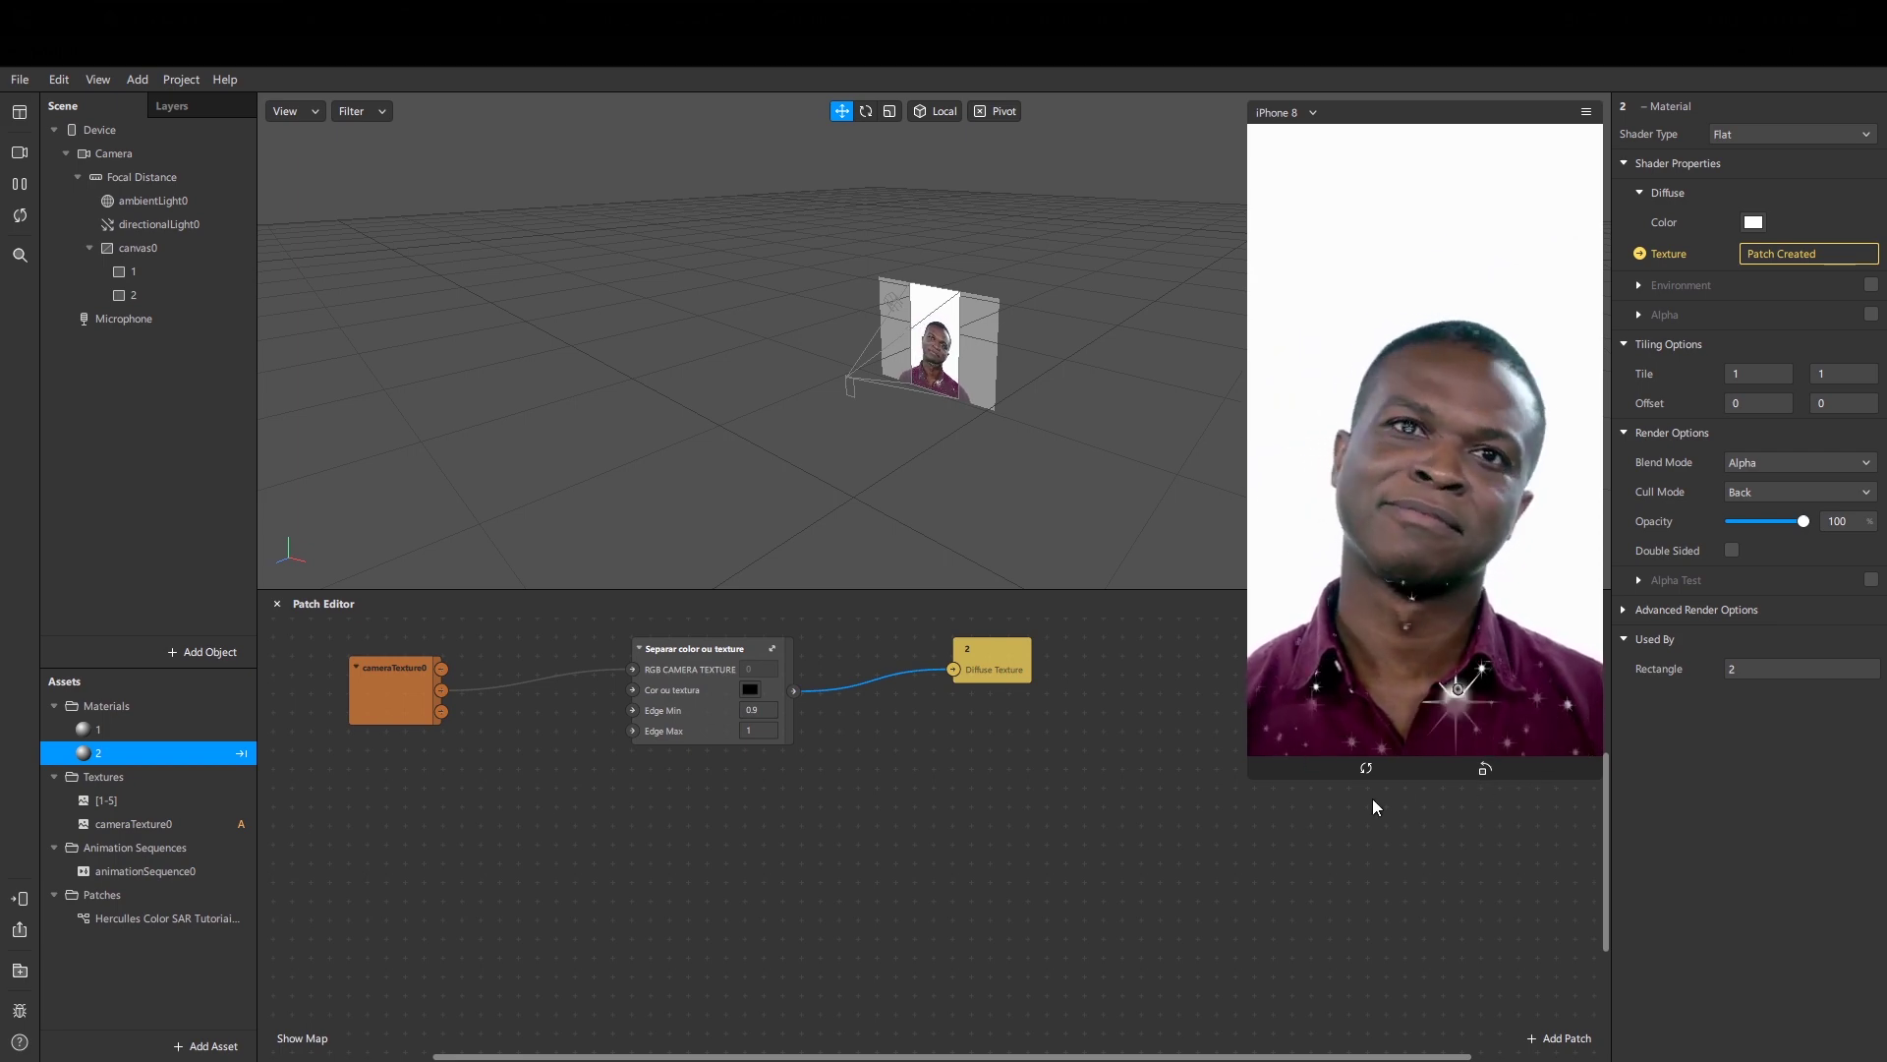
Step: Switch the simulated video to the woman's clip and open the Separar color ou texture group
left_click(15, 157)
left_click(128, 260)
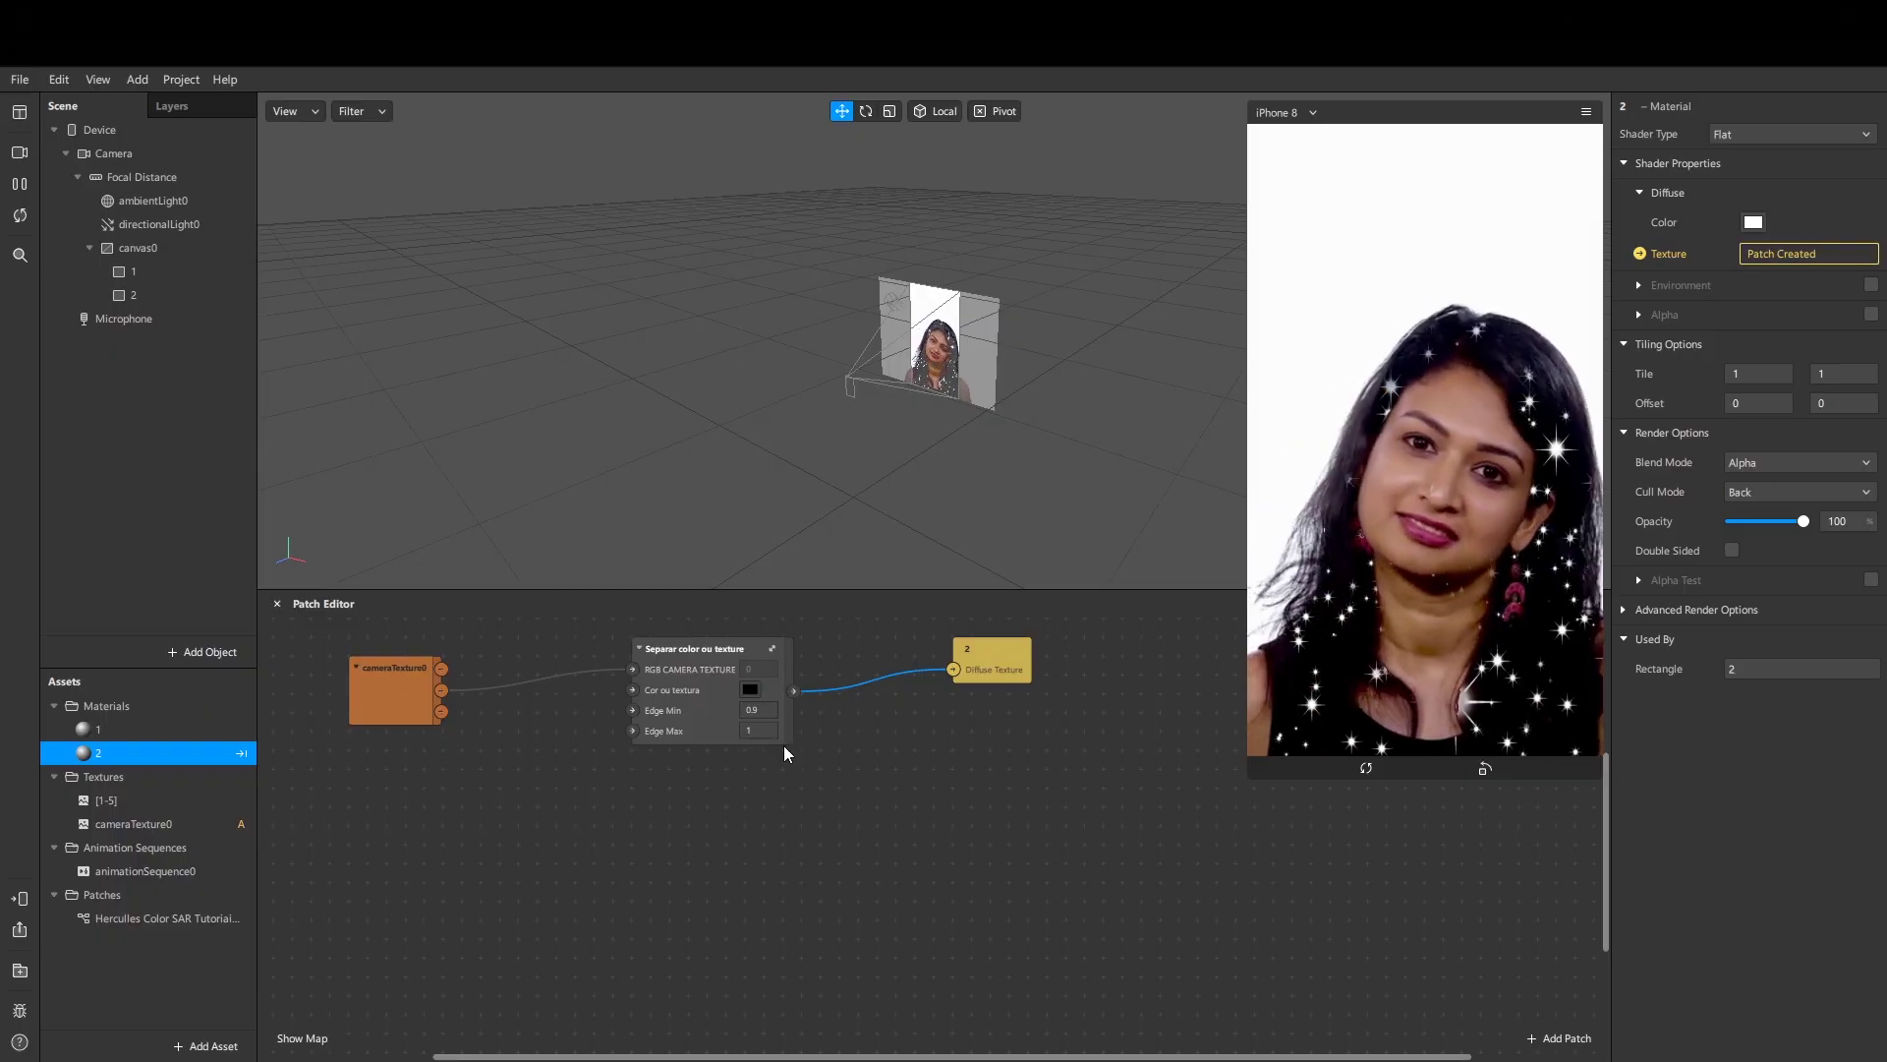
left_click_drag(698, 727, 696, 784)
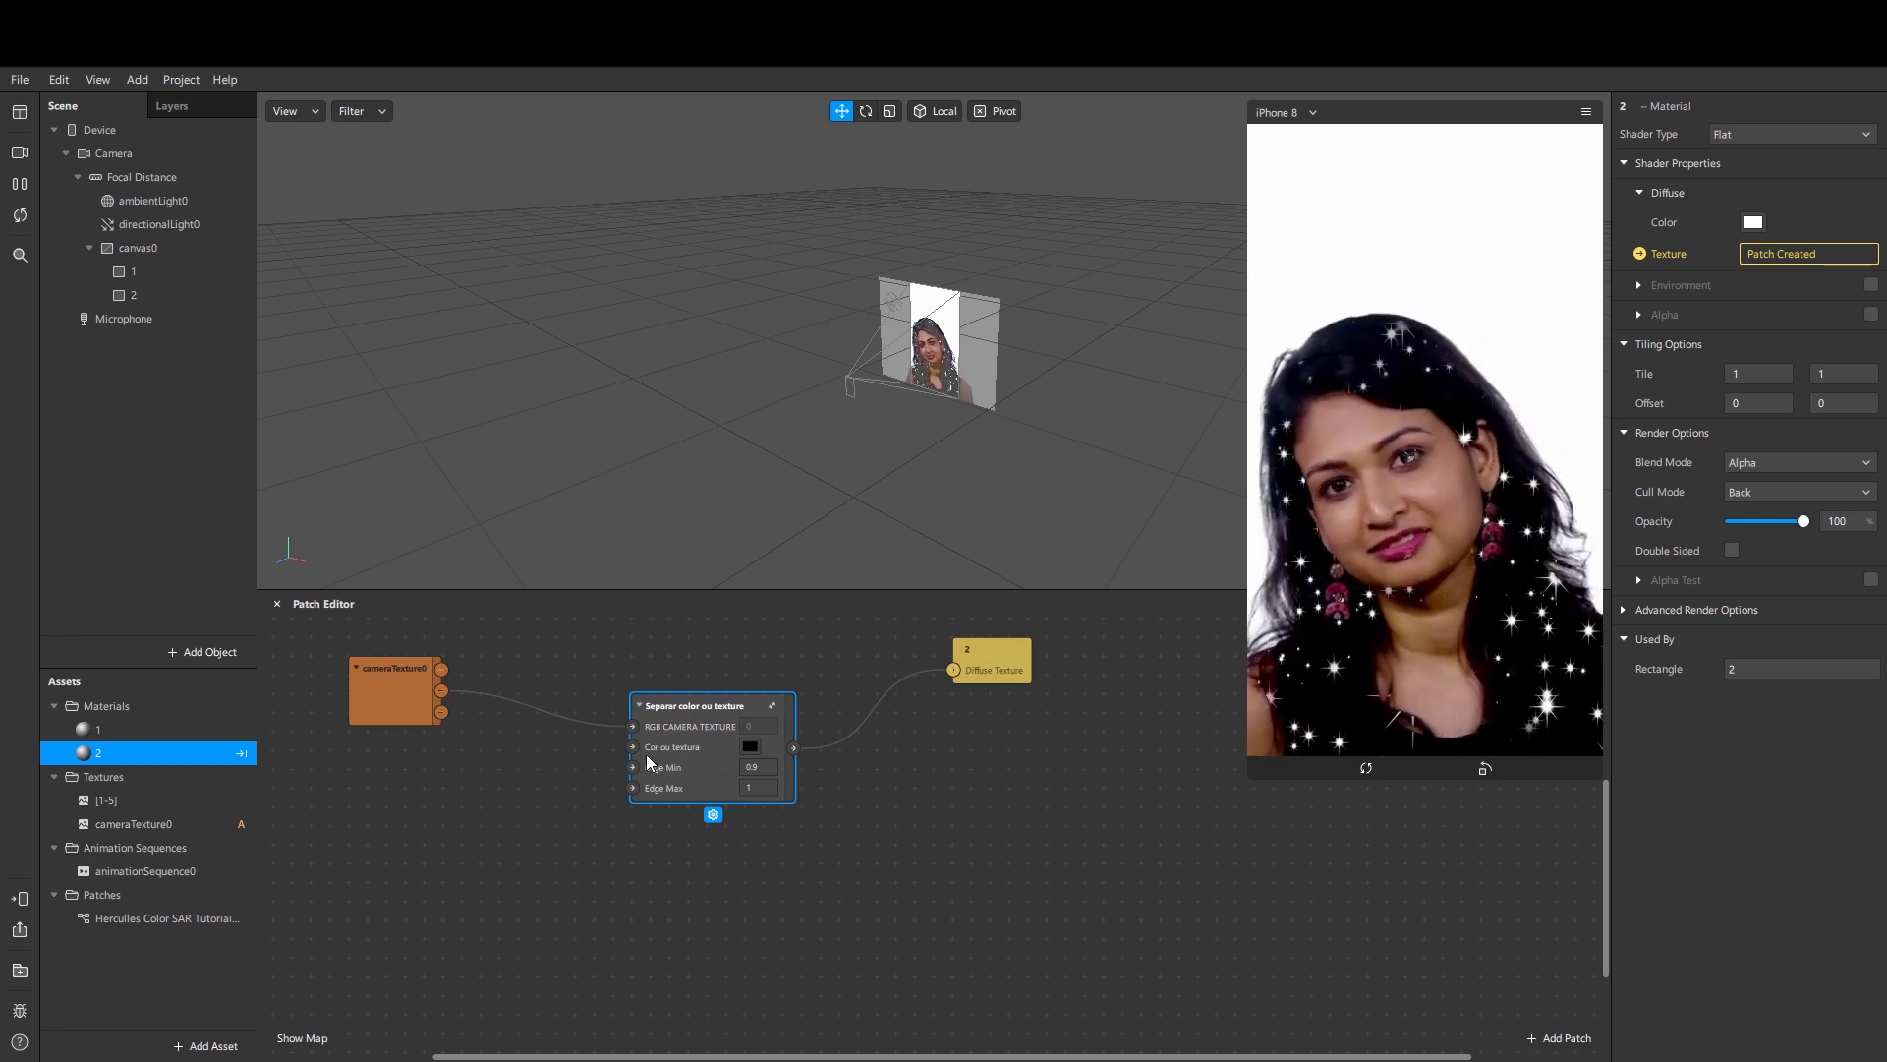
double_click(704, 776)
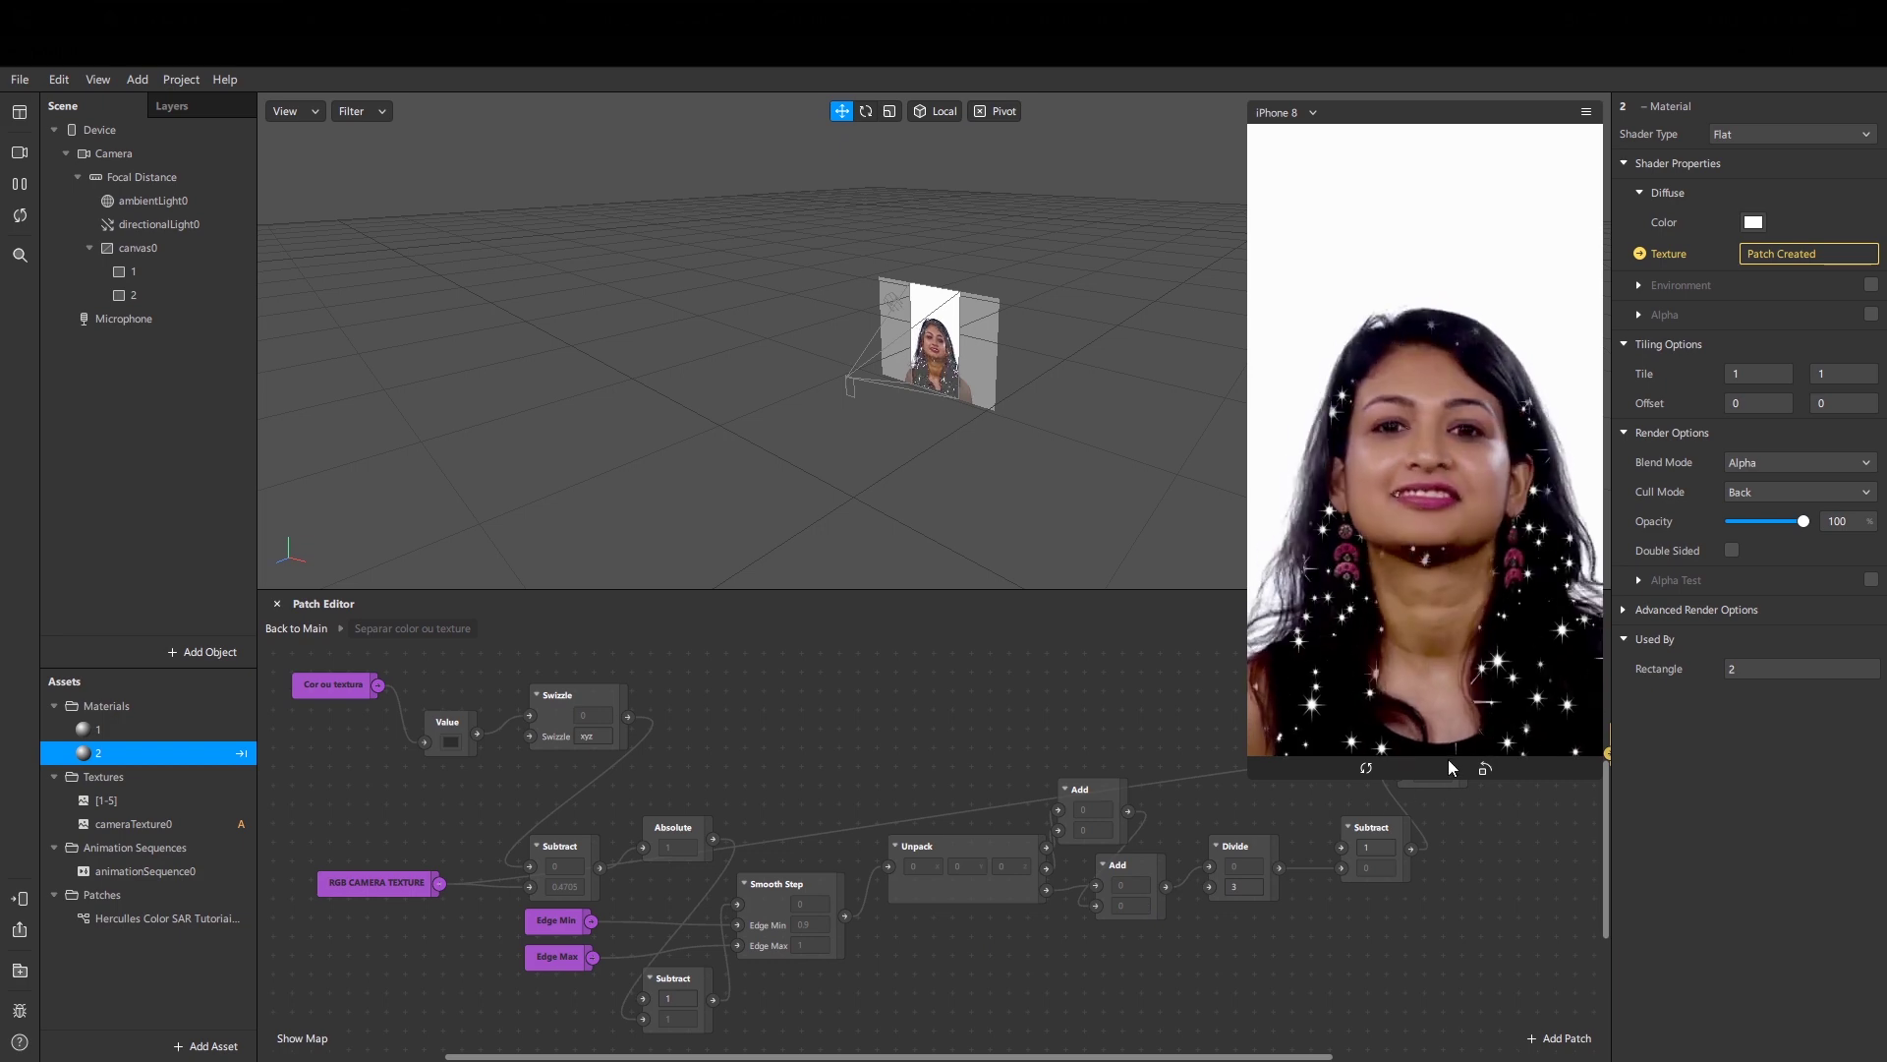
Step: Back on the main graph, set Edge Min to 0.5 and Edge Max to -0.5
left_click(285, 628)
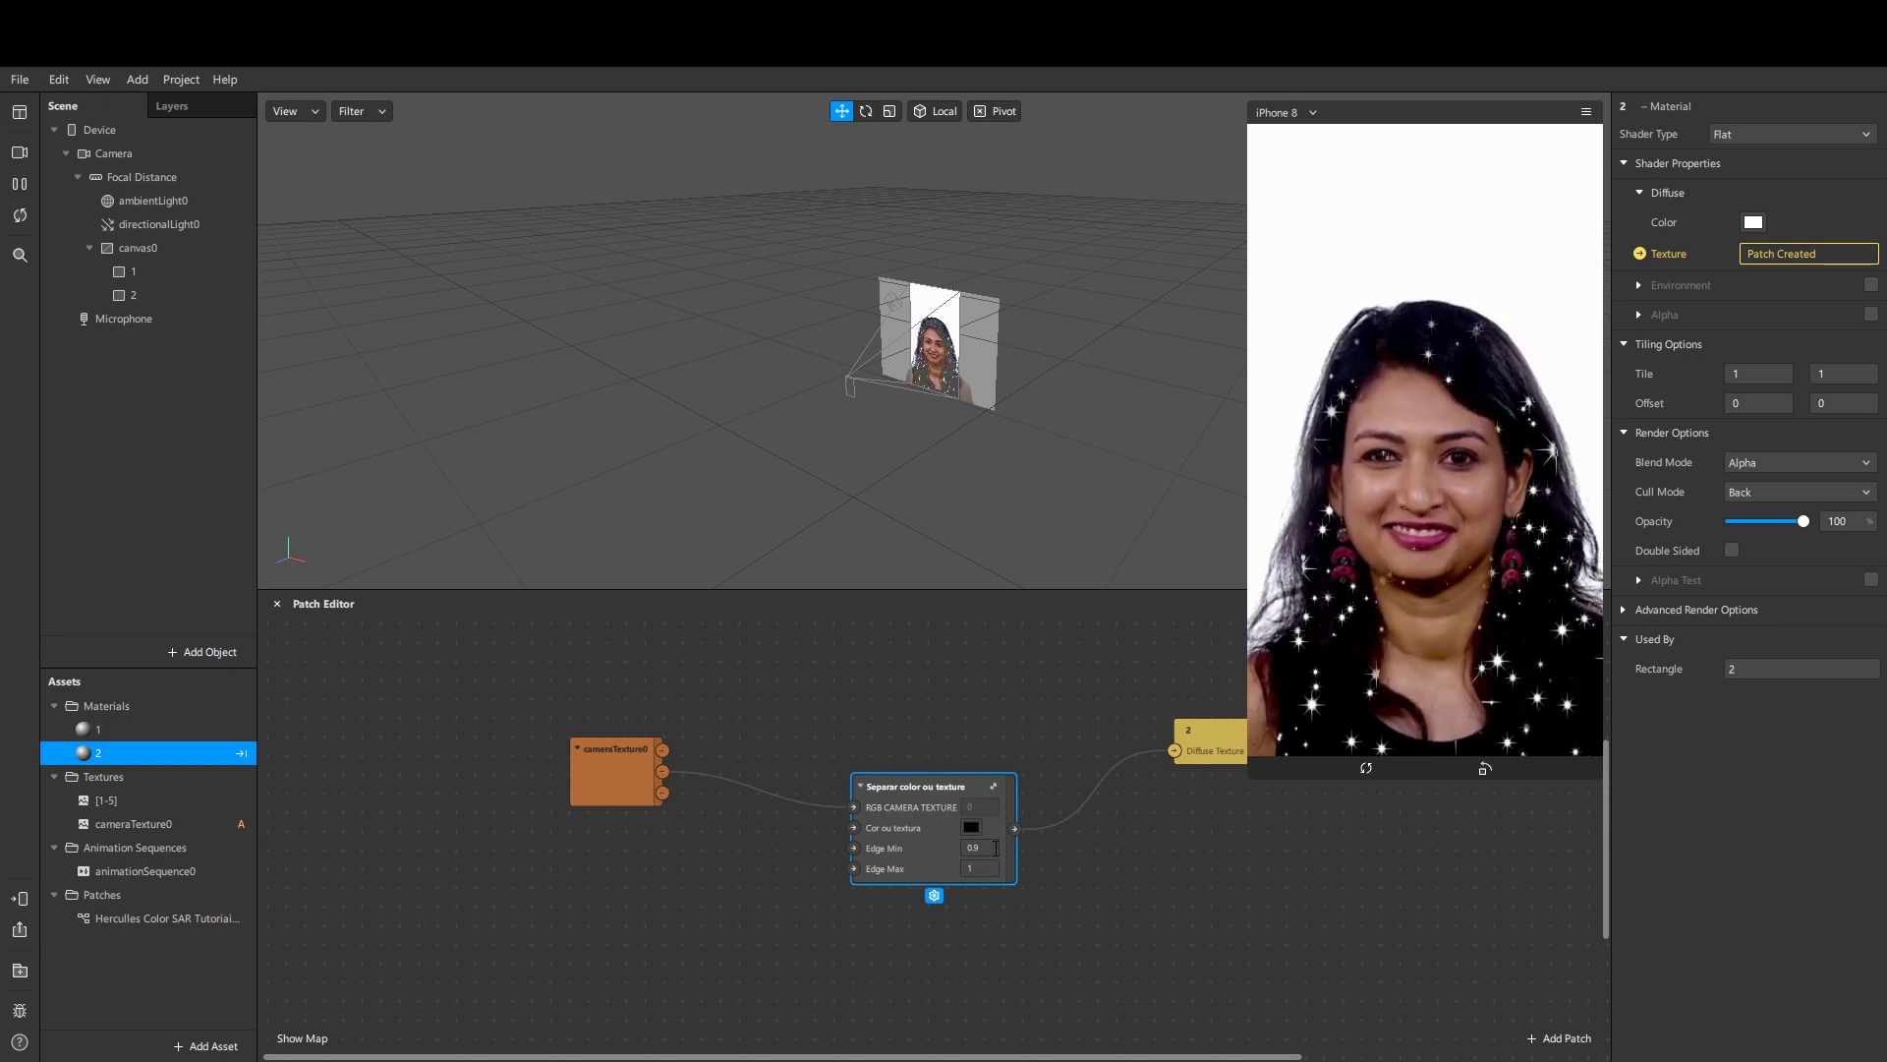
type("0.5")
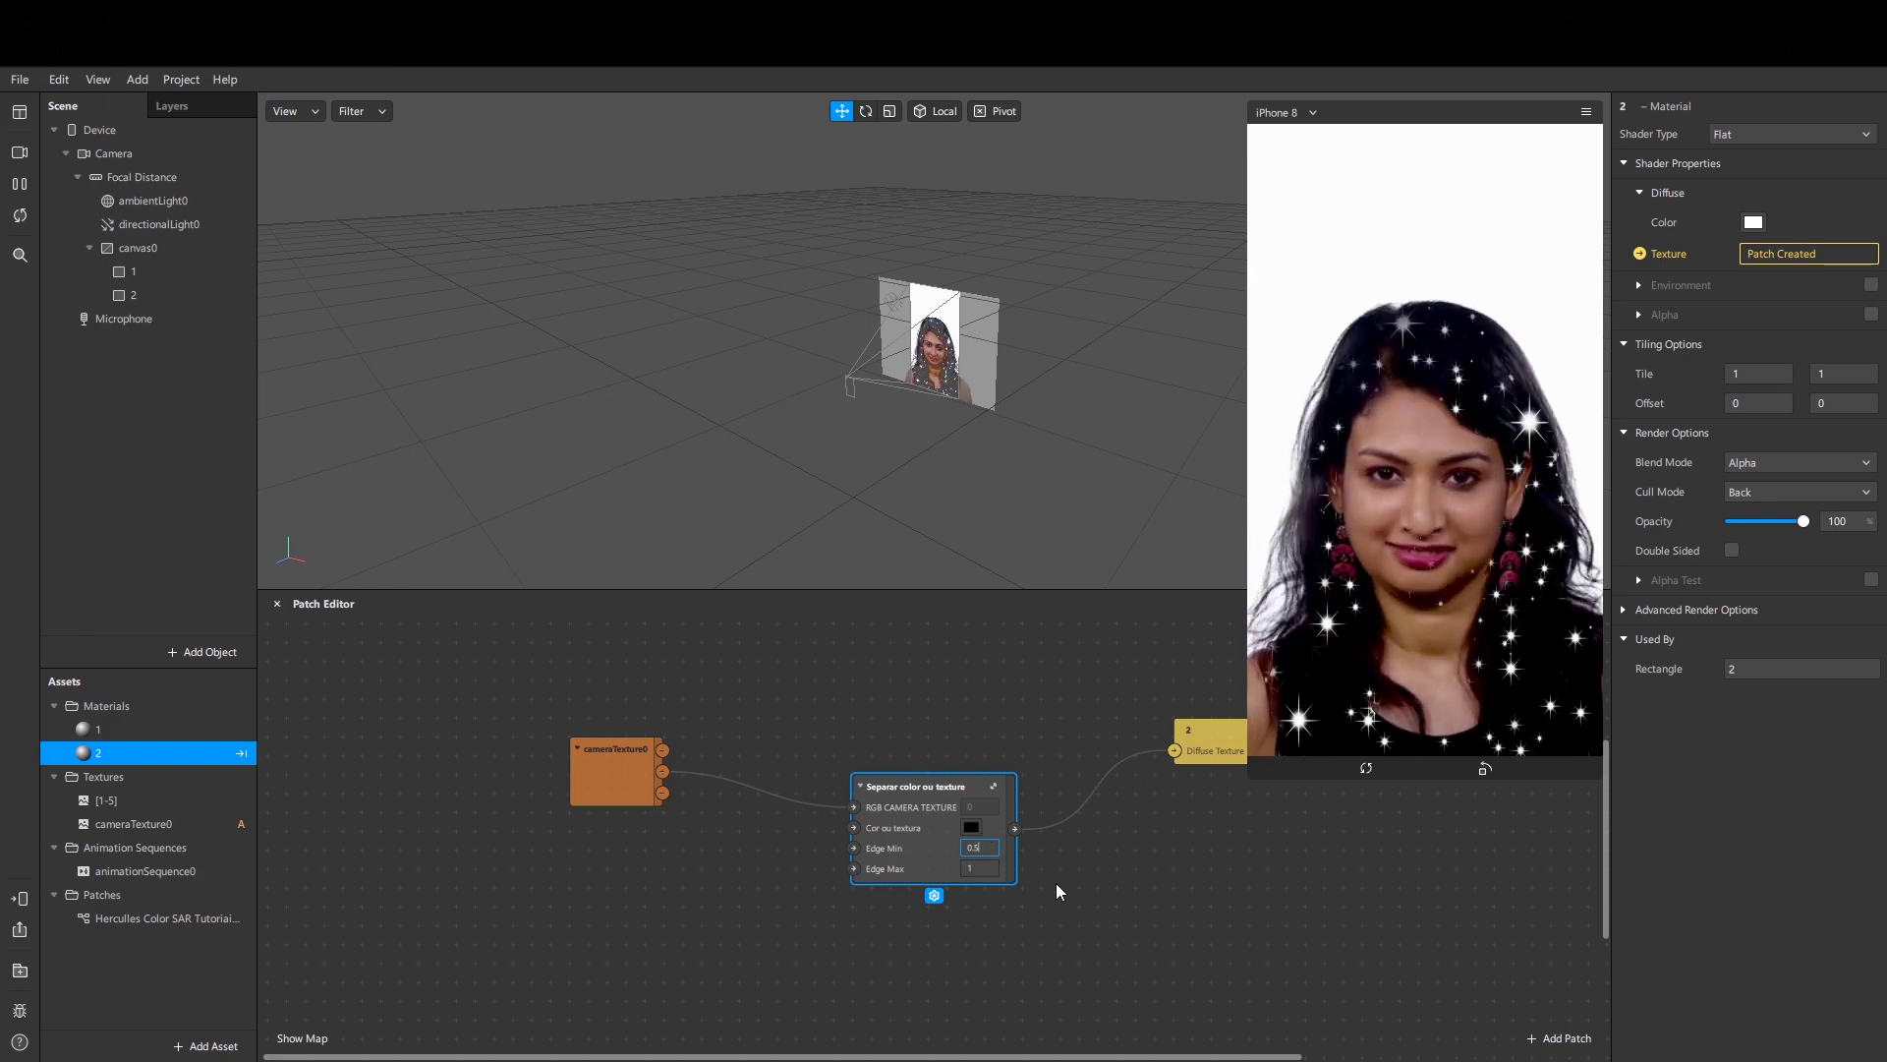
left_click(1001, 890)
left_click(985, 867)
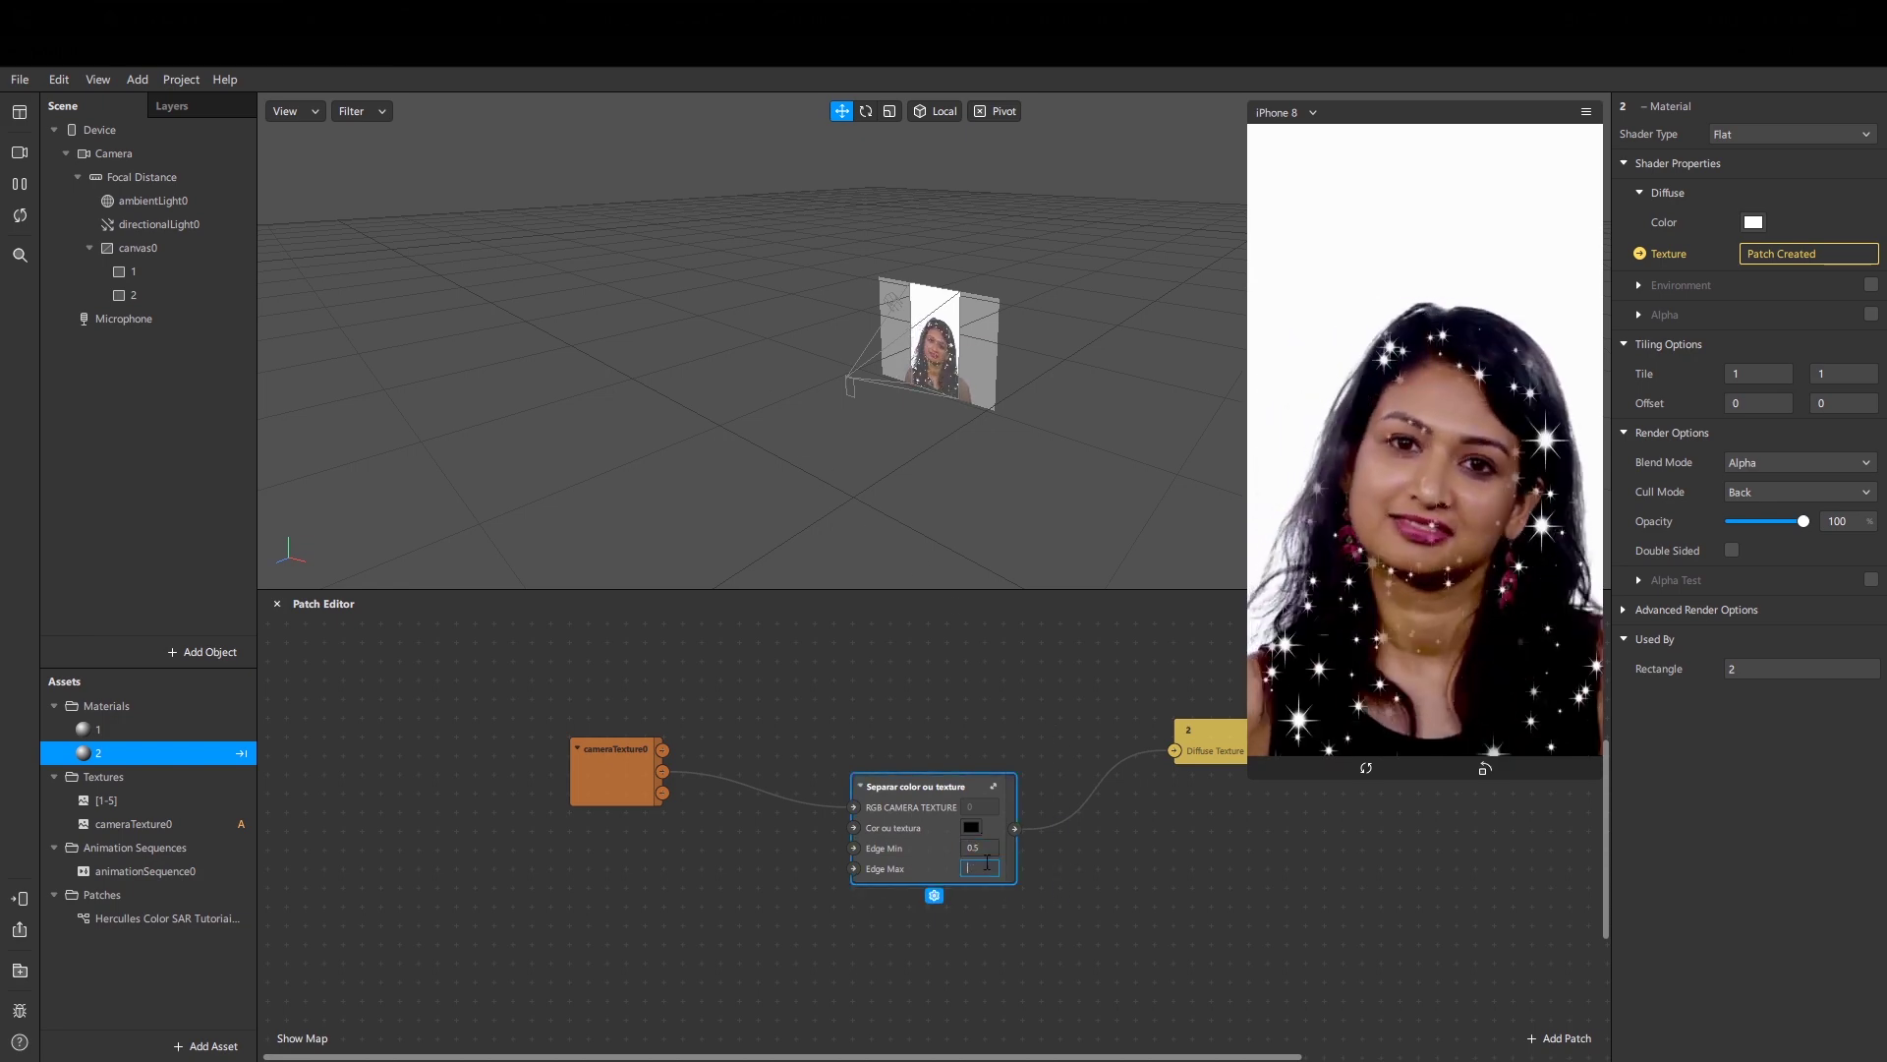
type("-0.5")
key("Return")
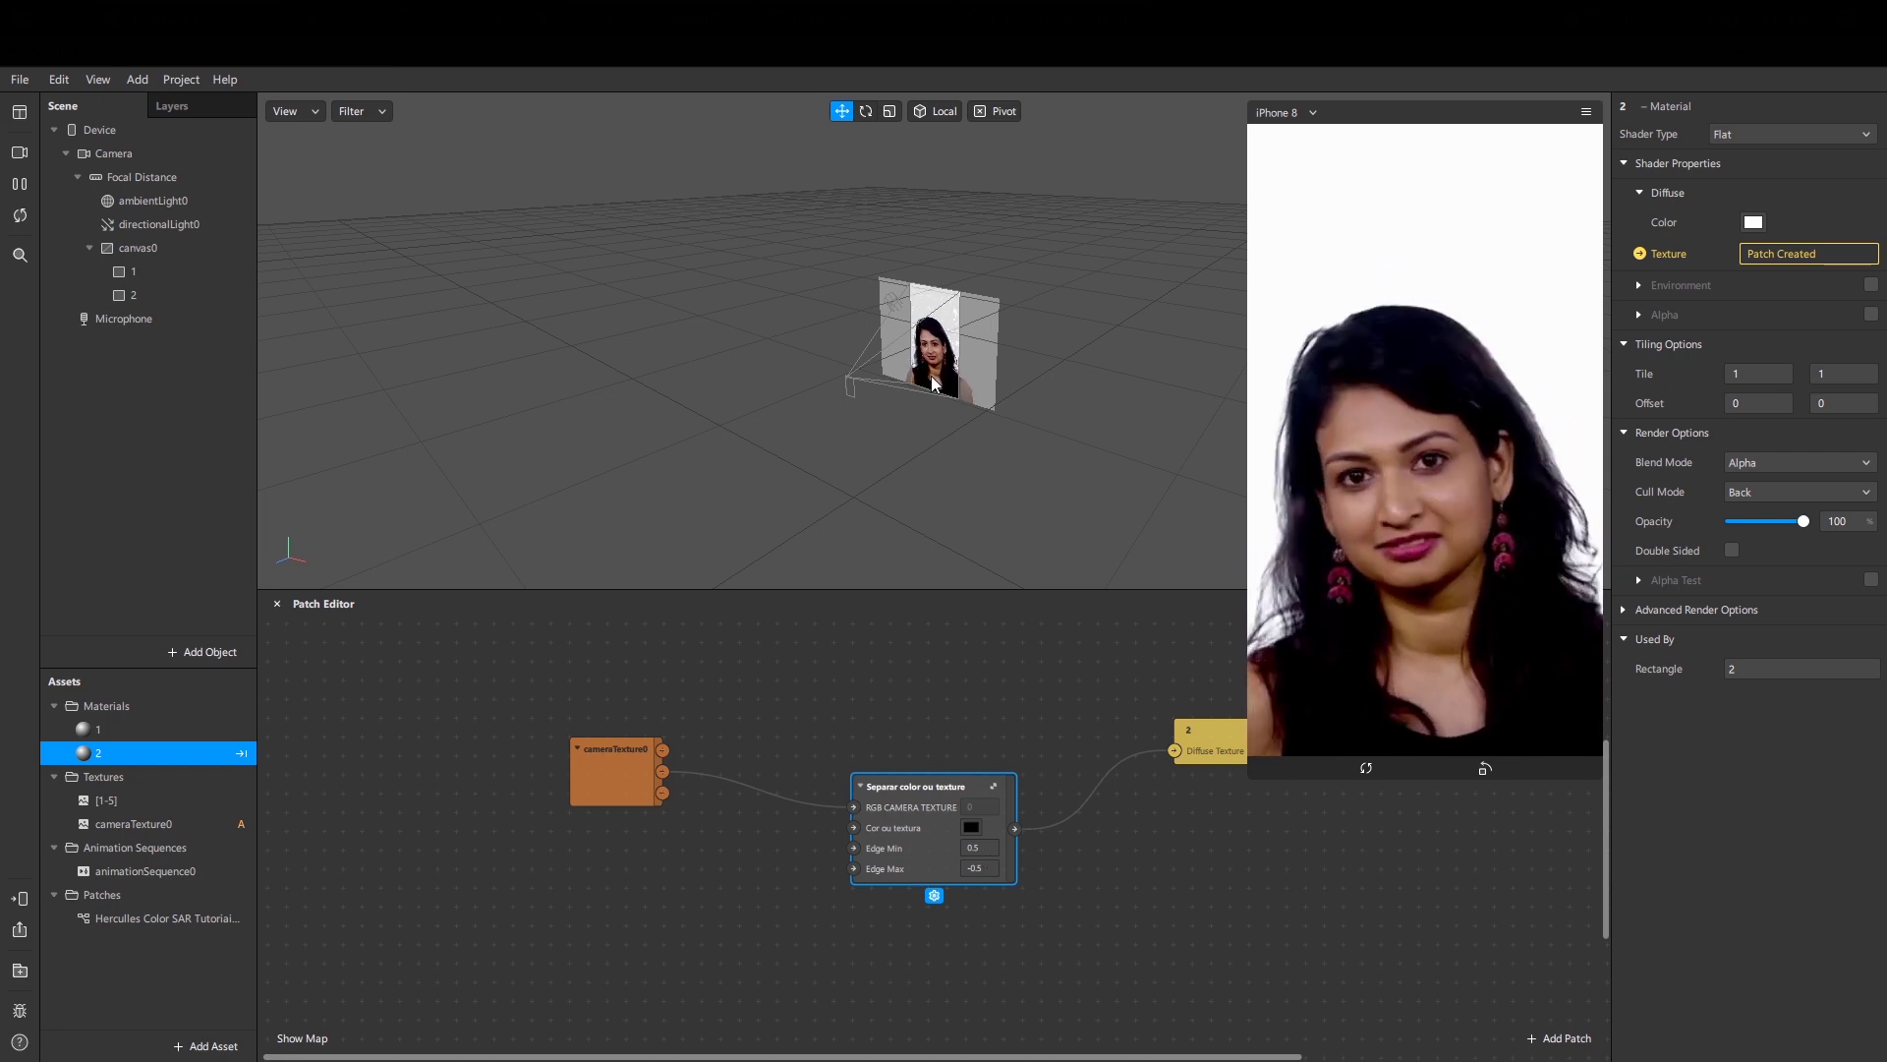
Step: Change Edge Max to -0.4, keeping Edge Min at 0.5
scroll(816, 497, "up", 3)
scroll(816, 497, "up", 3)
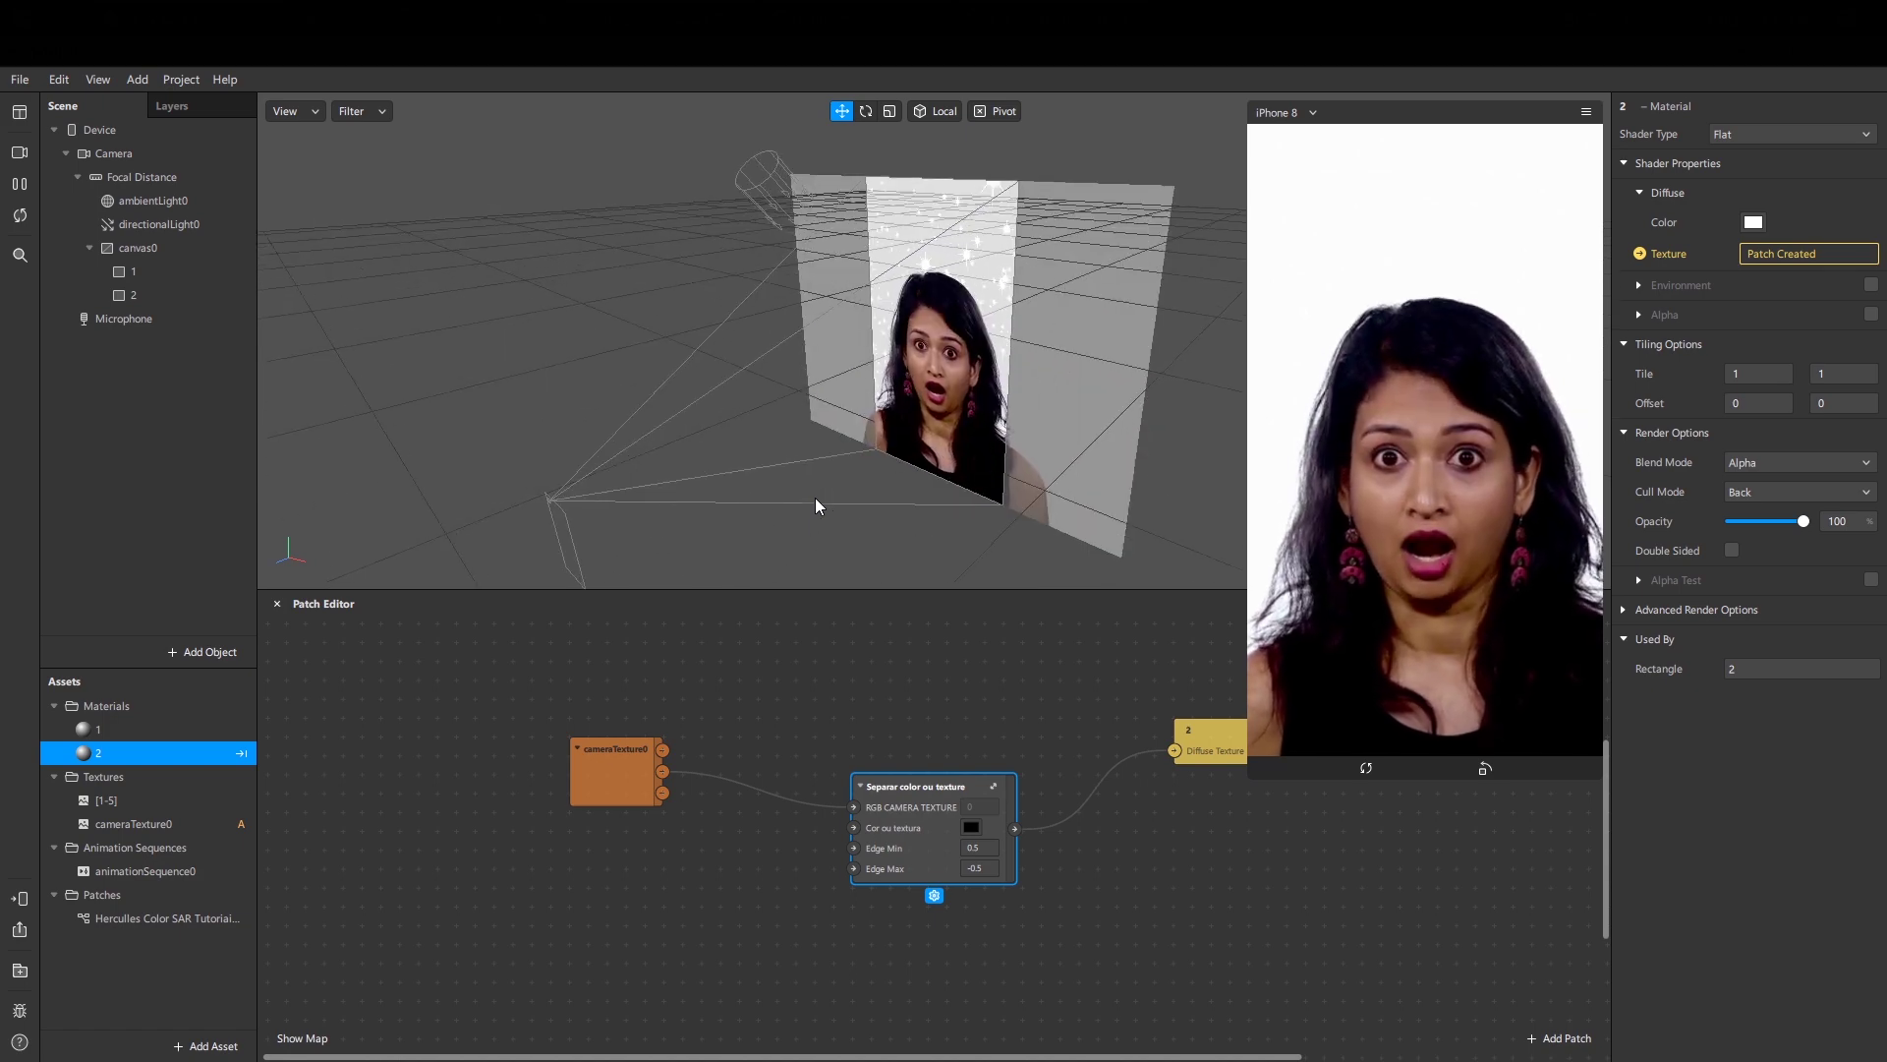
left_click(994, 850)
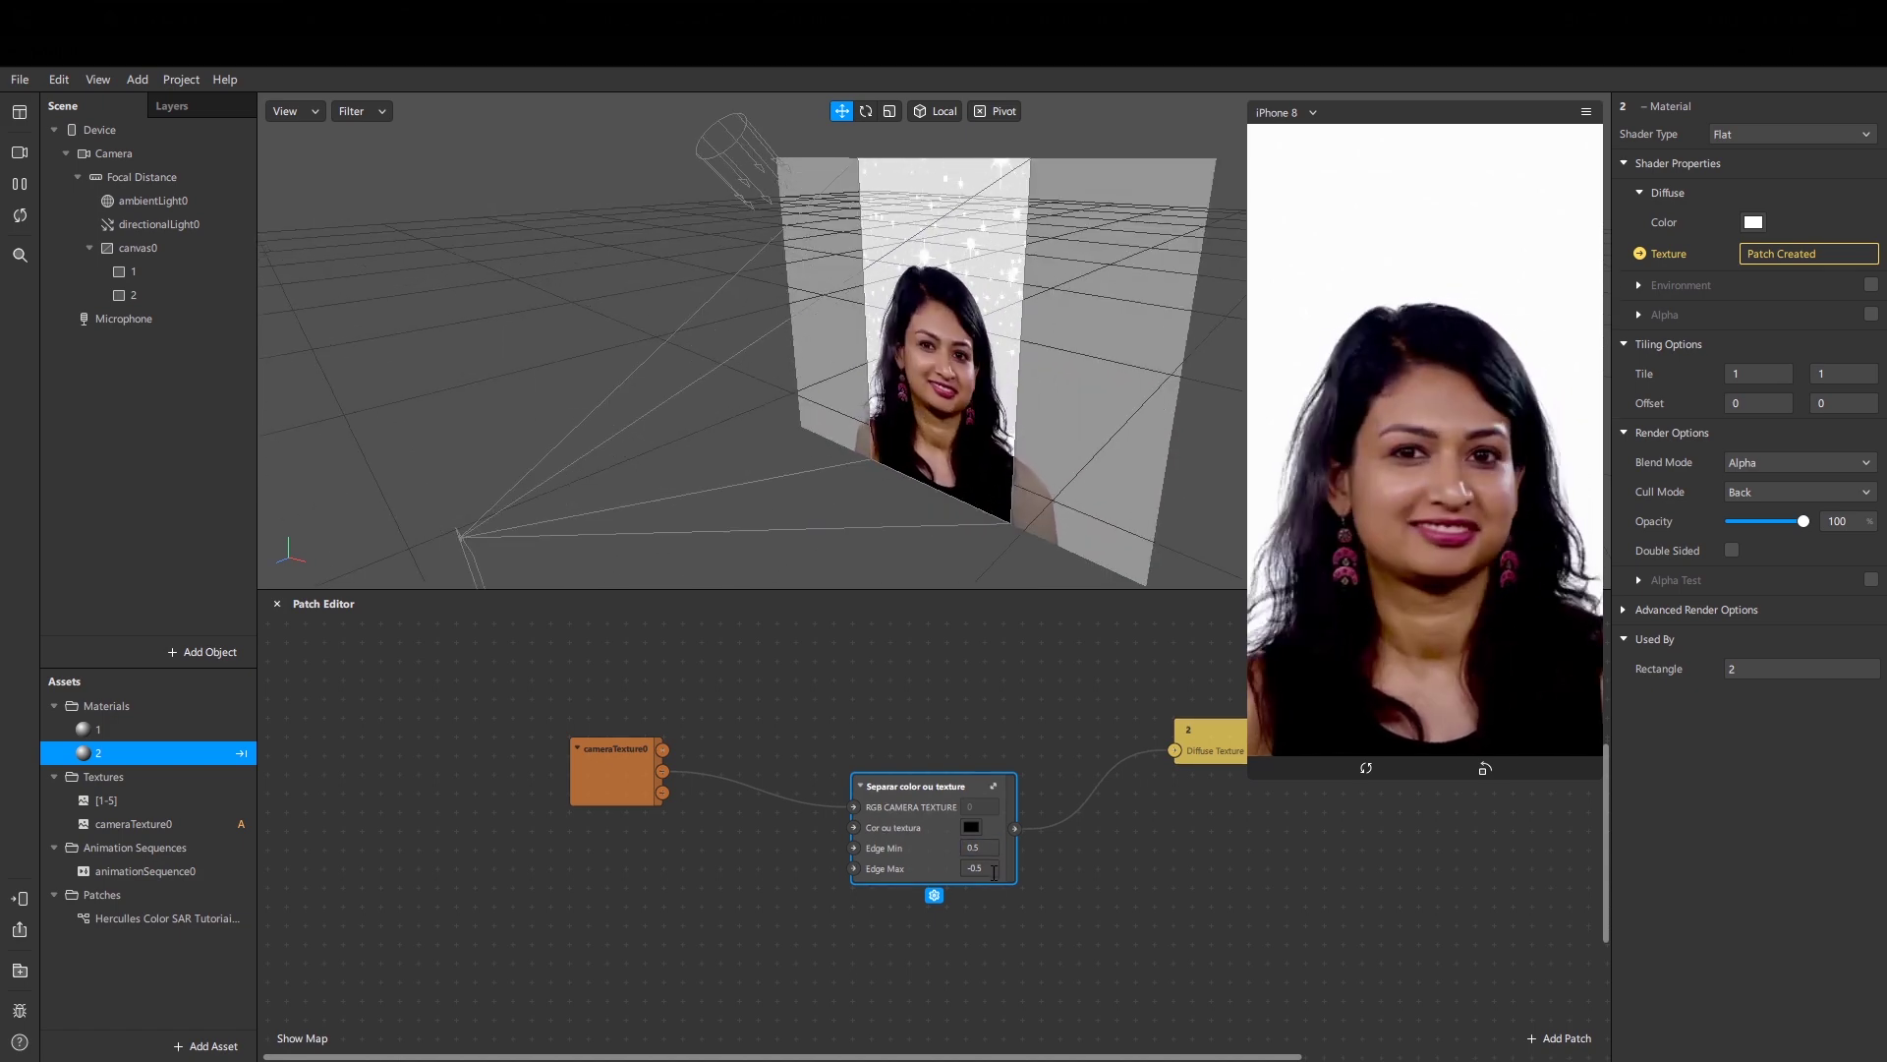
left_click(1402, 540)
left_click(995, 868)
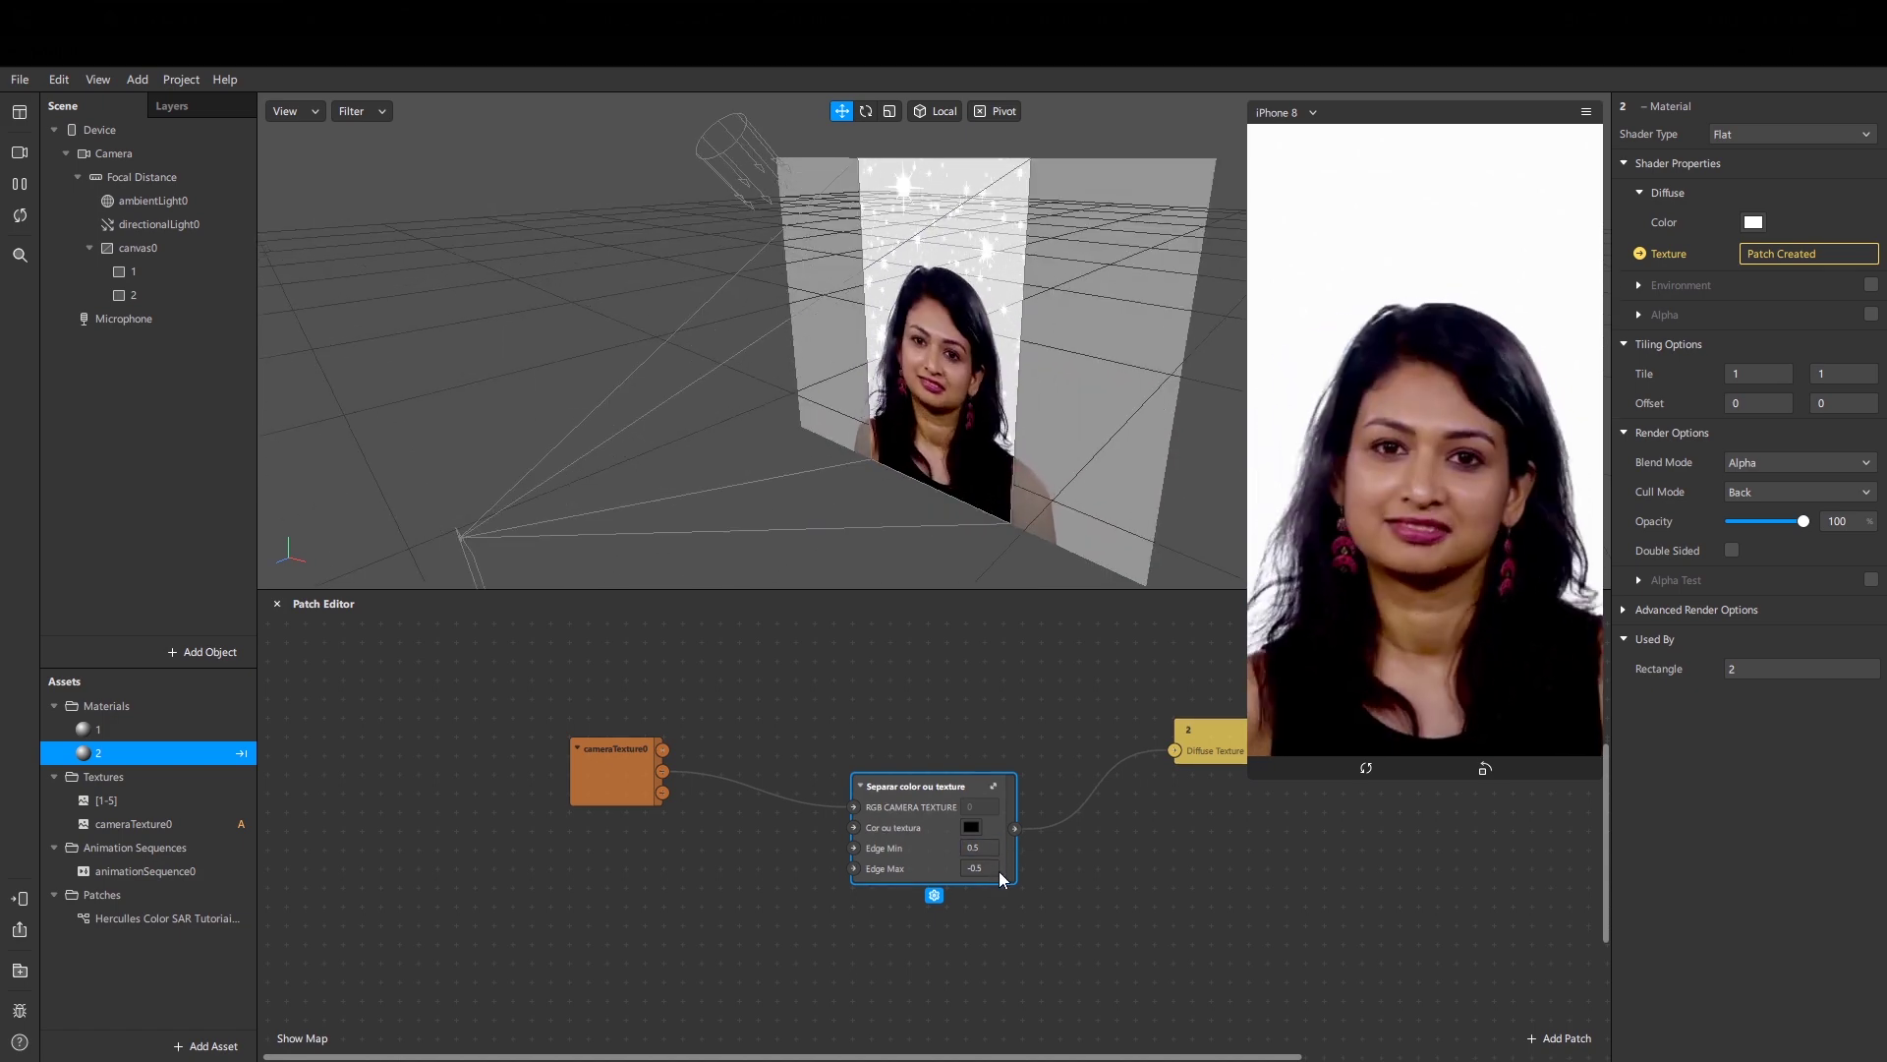
key("BackSpace")
key("BackSpace")
type(".4")
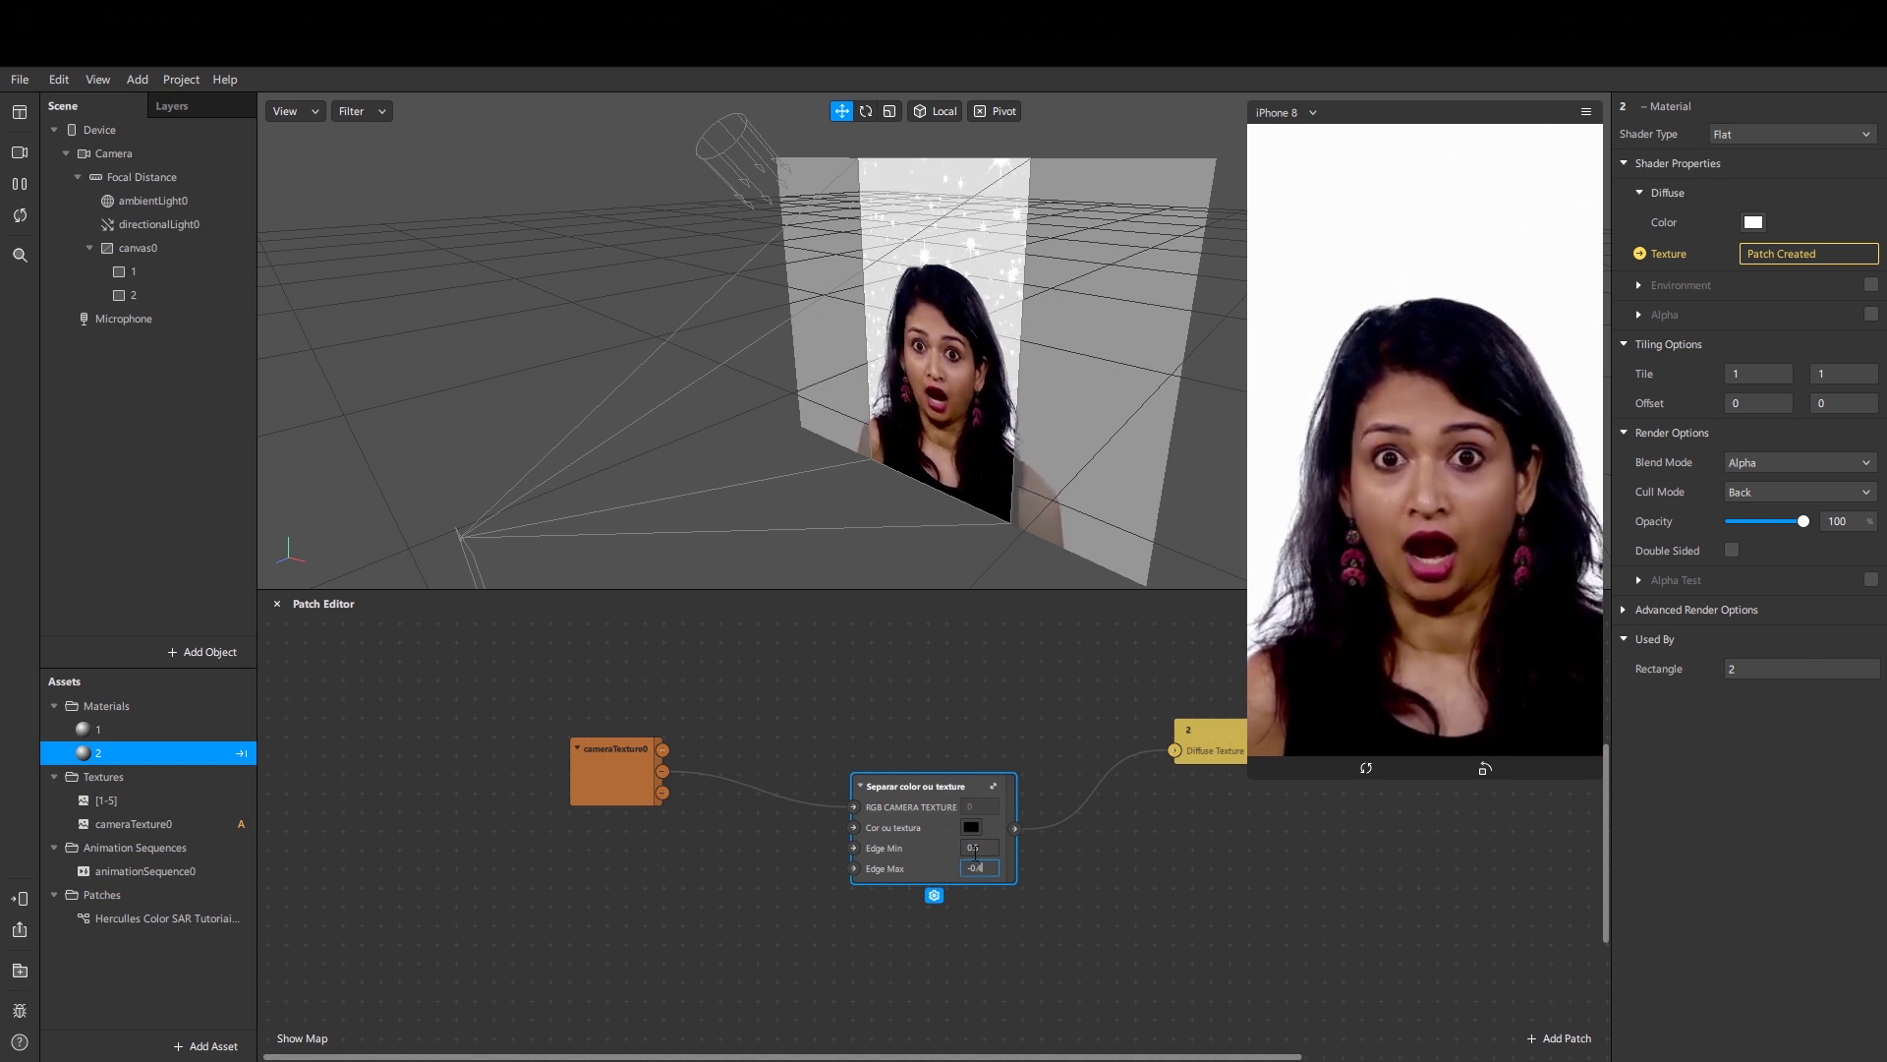
key("Return")
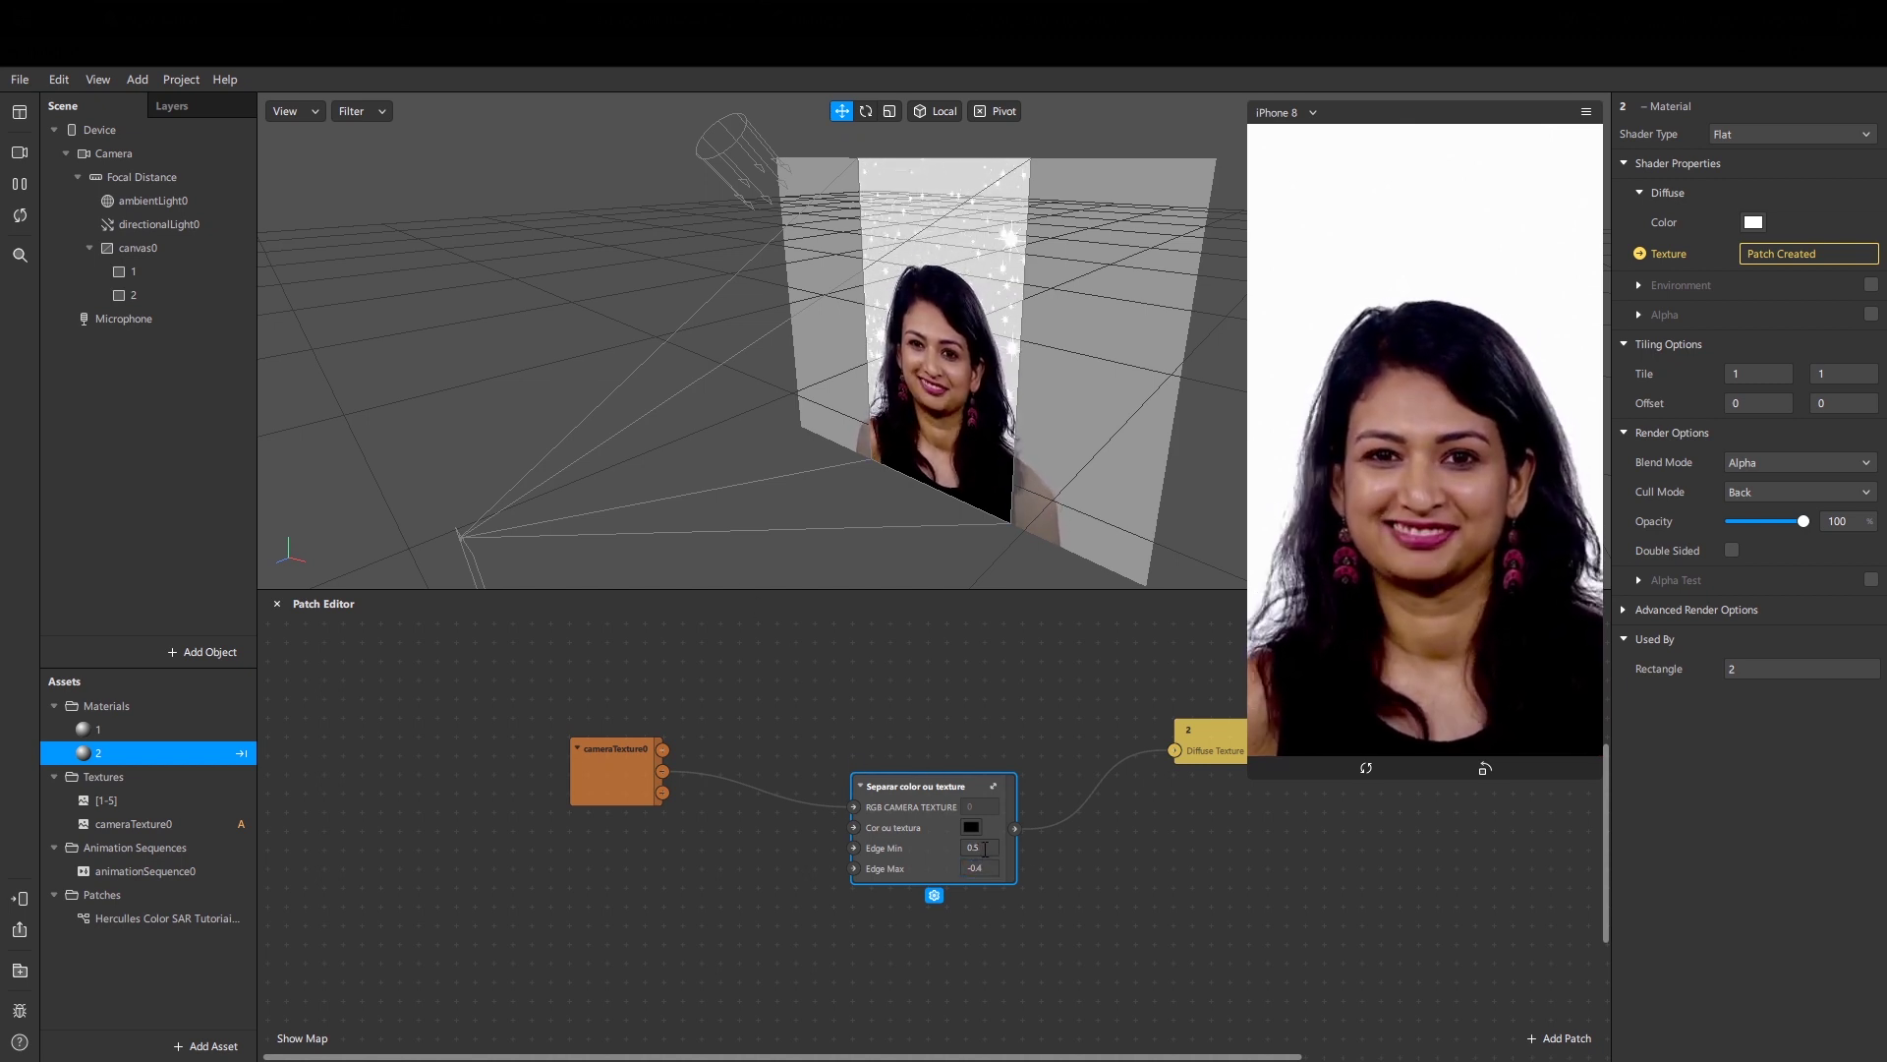
Step: Raise Edge Min to 0.8 and shrink the device preview
left_click_drag(978, 851, 985, 843)
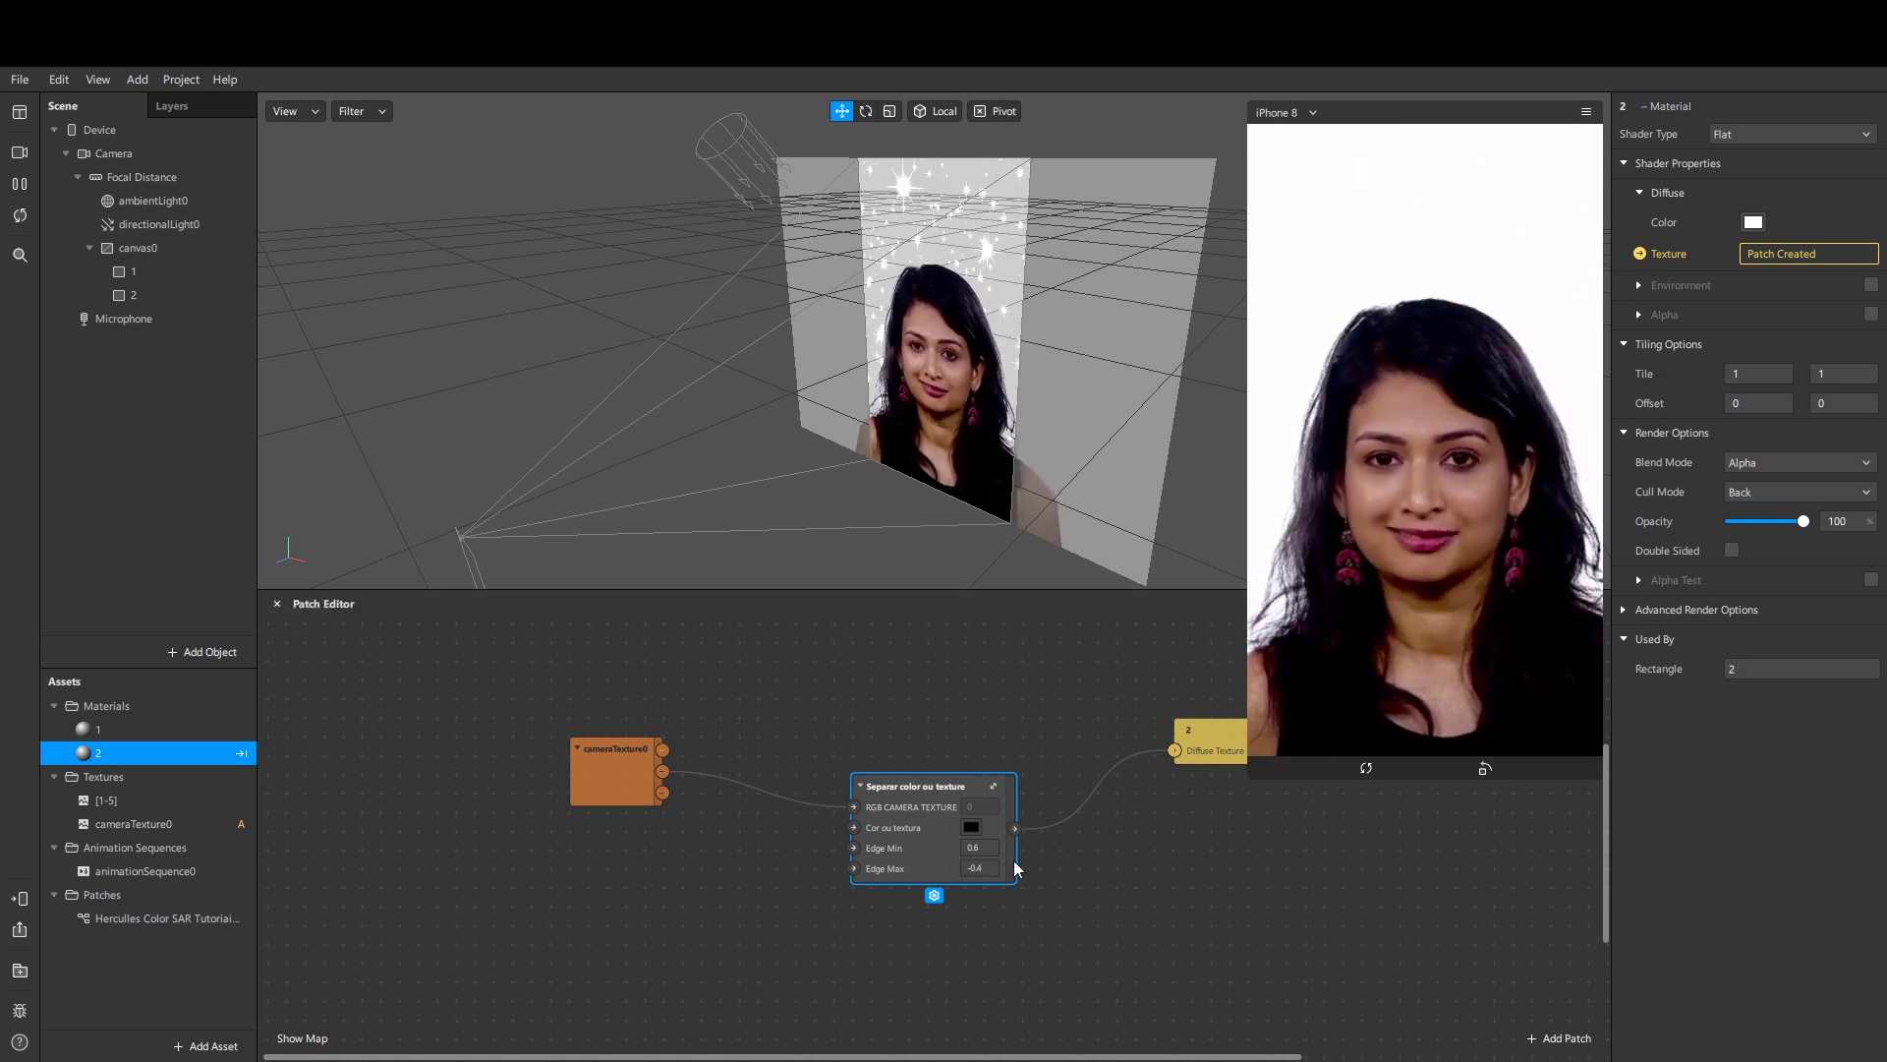
left_click(991, 846)
type("0.8")
key("Return")
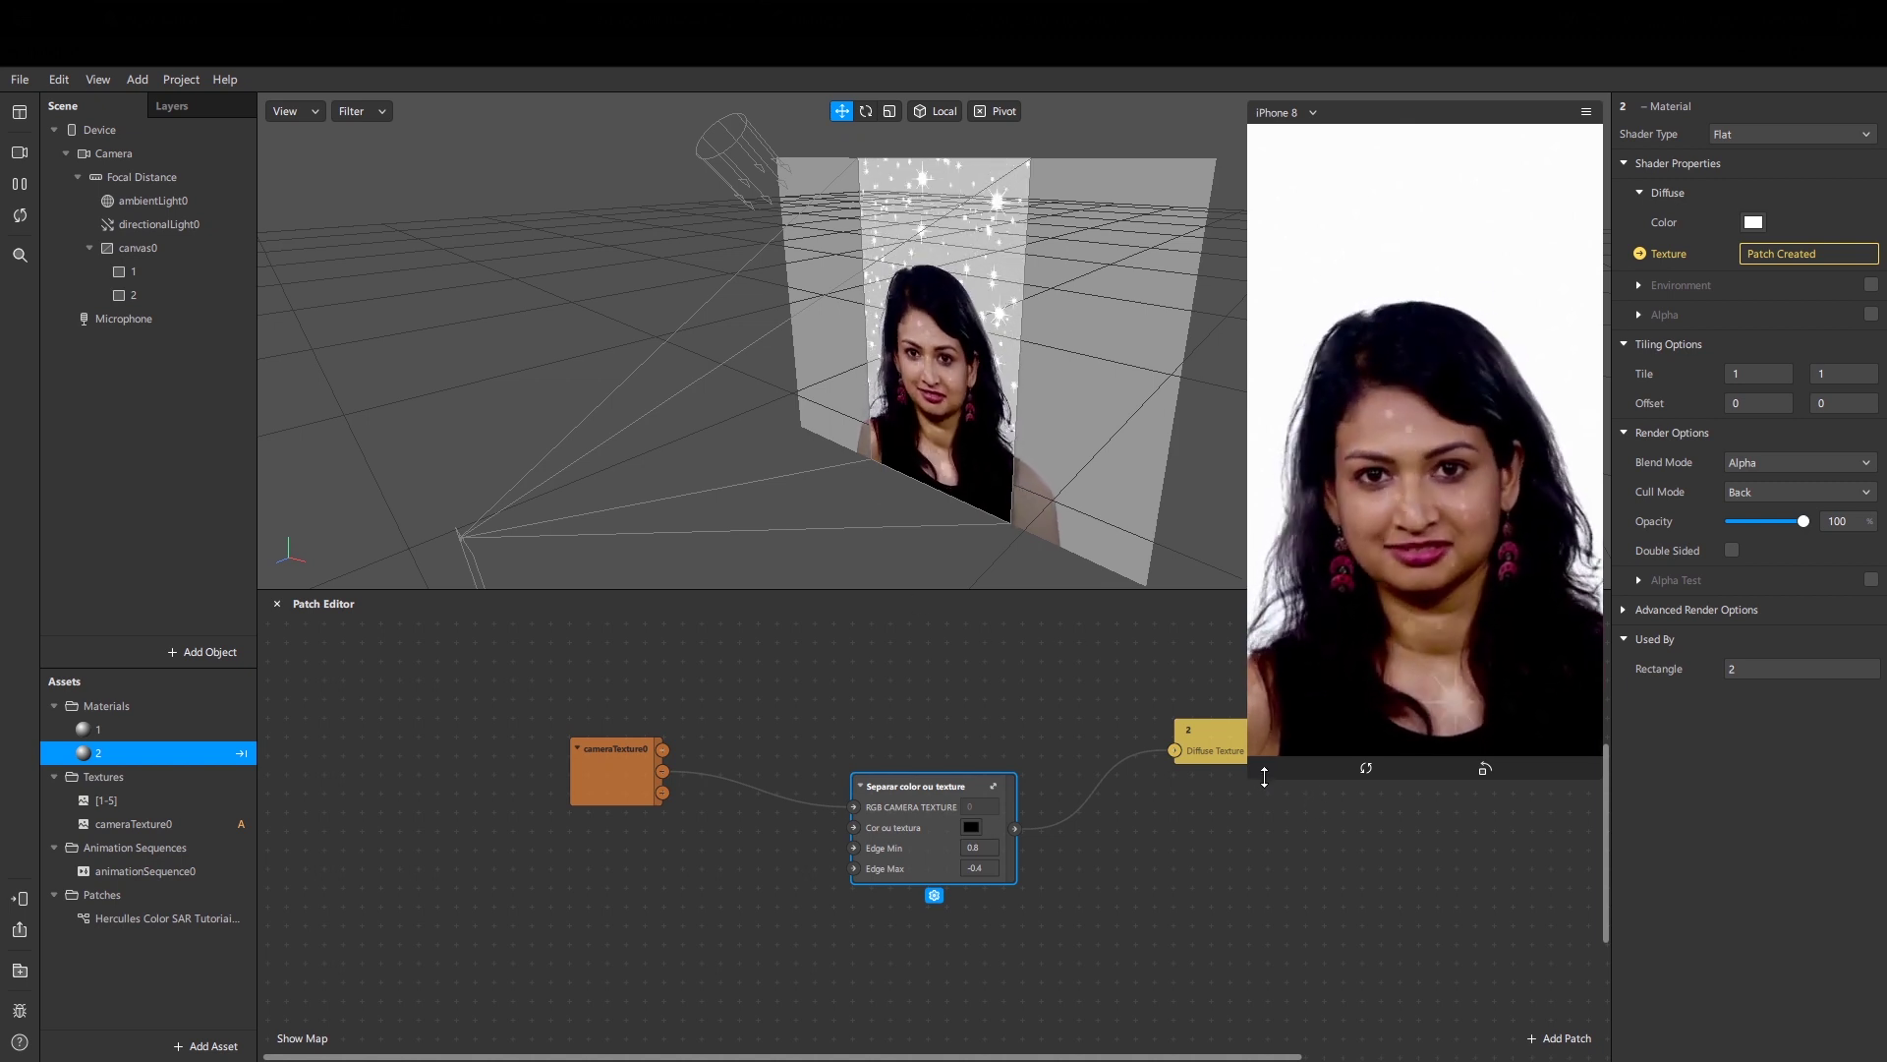
mouse_move(1249, 756)
left_mouse_down()
mouse_move(1280, 713)
mouse_move(1228, 801)
mouse_move(1268, 733)
left_mouse_up()
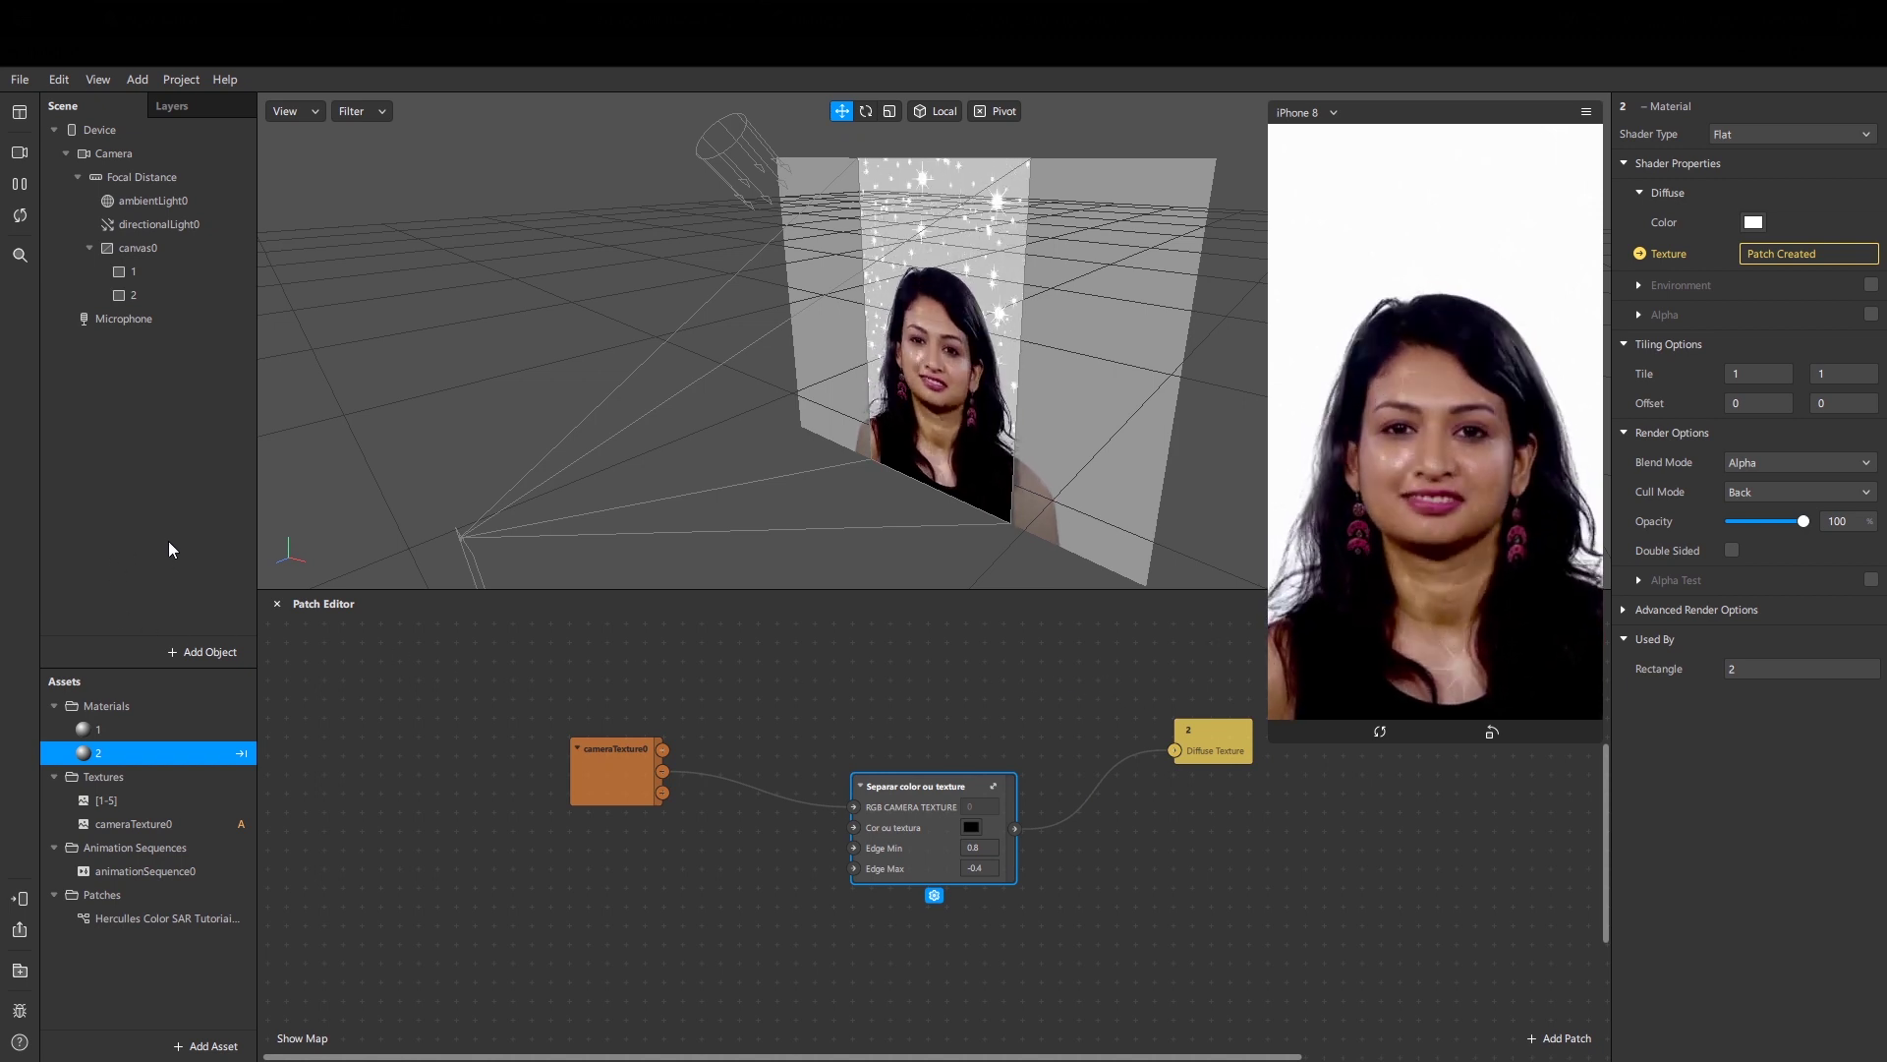
Step: Add a rectangle named bg, pin it to full width and height, and make it canvas0's first layer
left_click(169, 651)
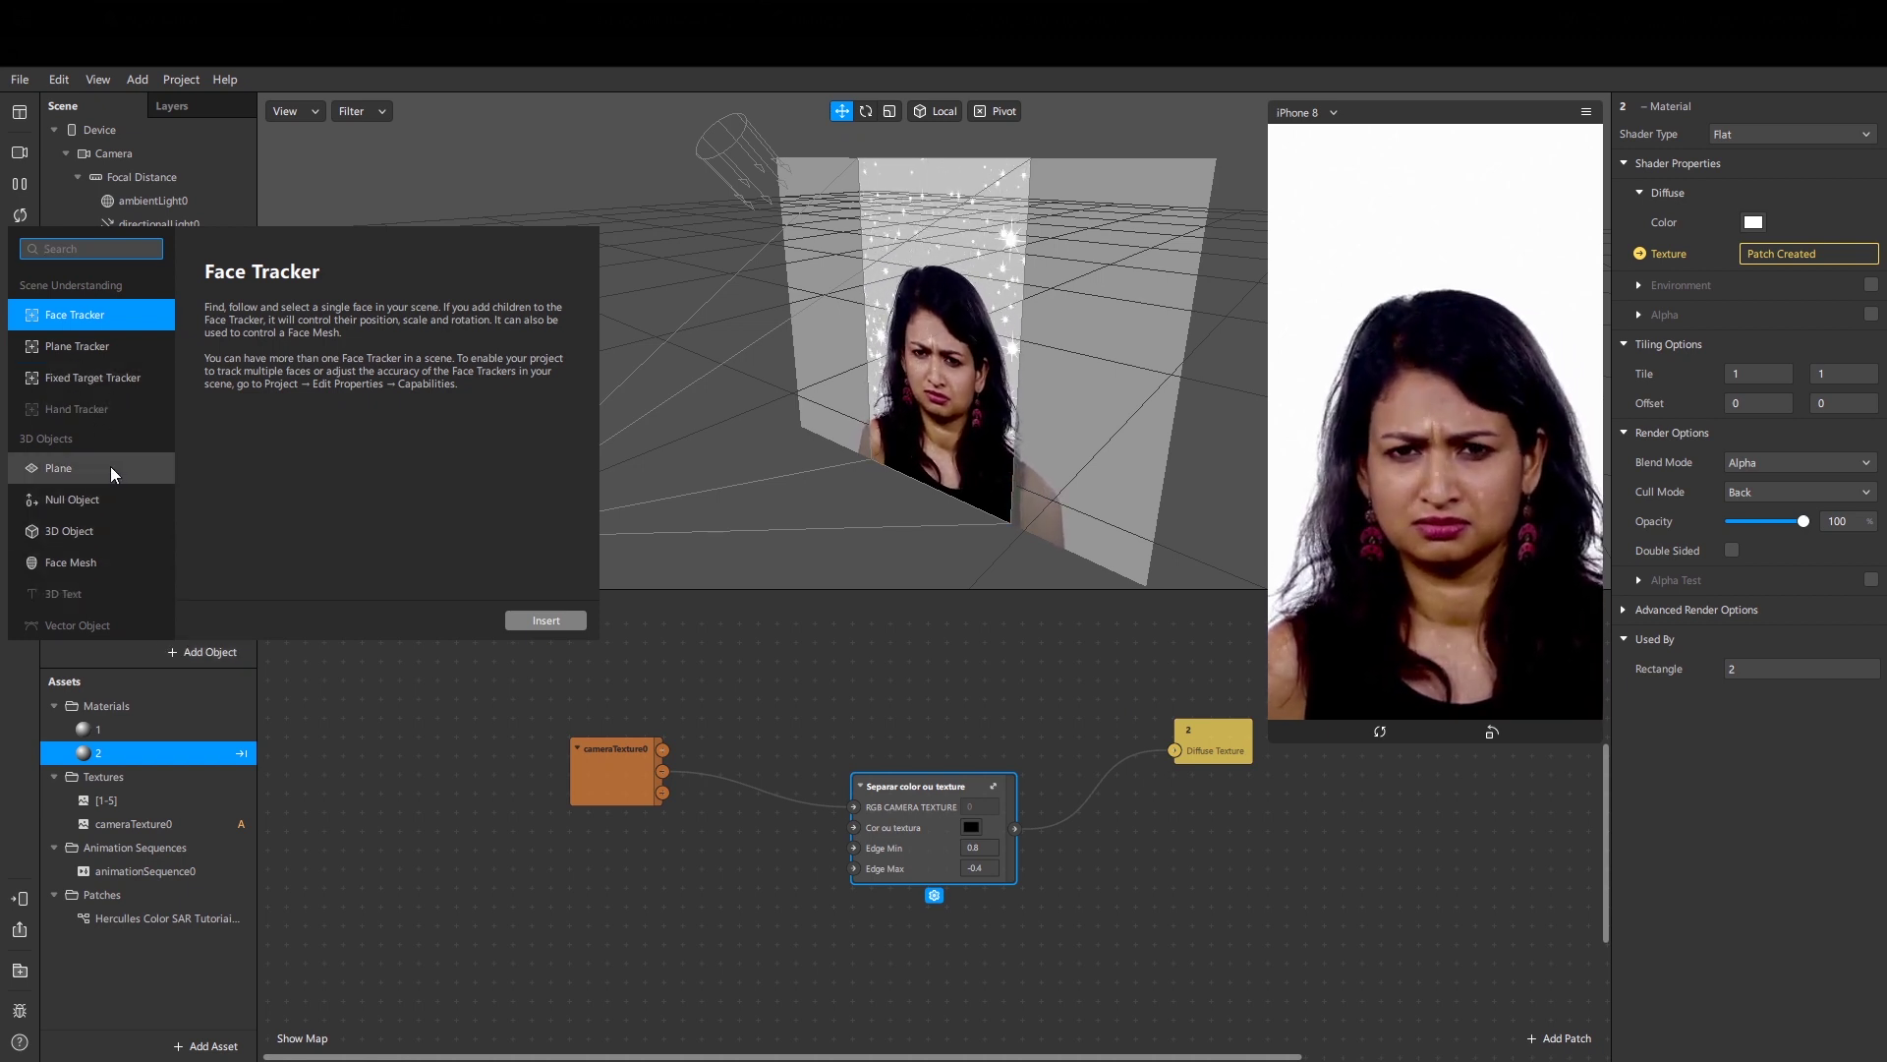
type("rec")
left_click(543, 620)
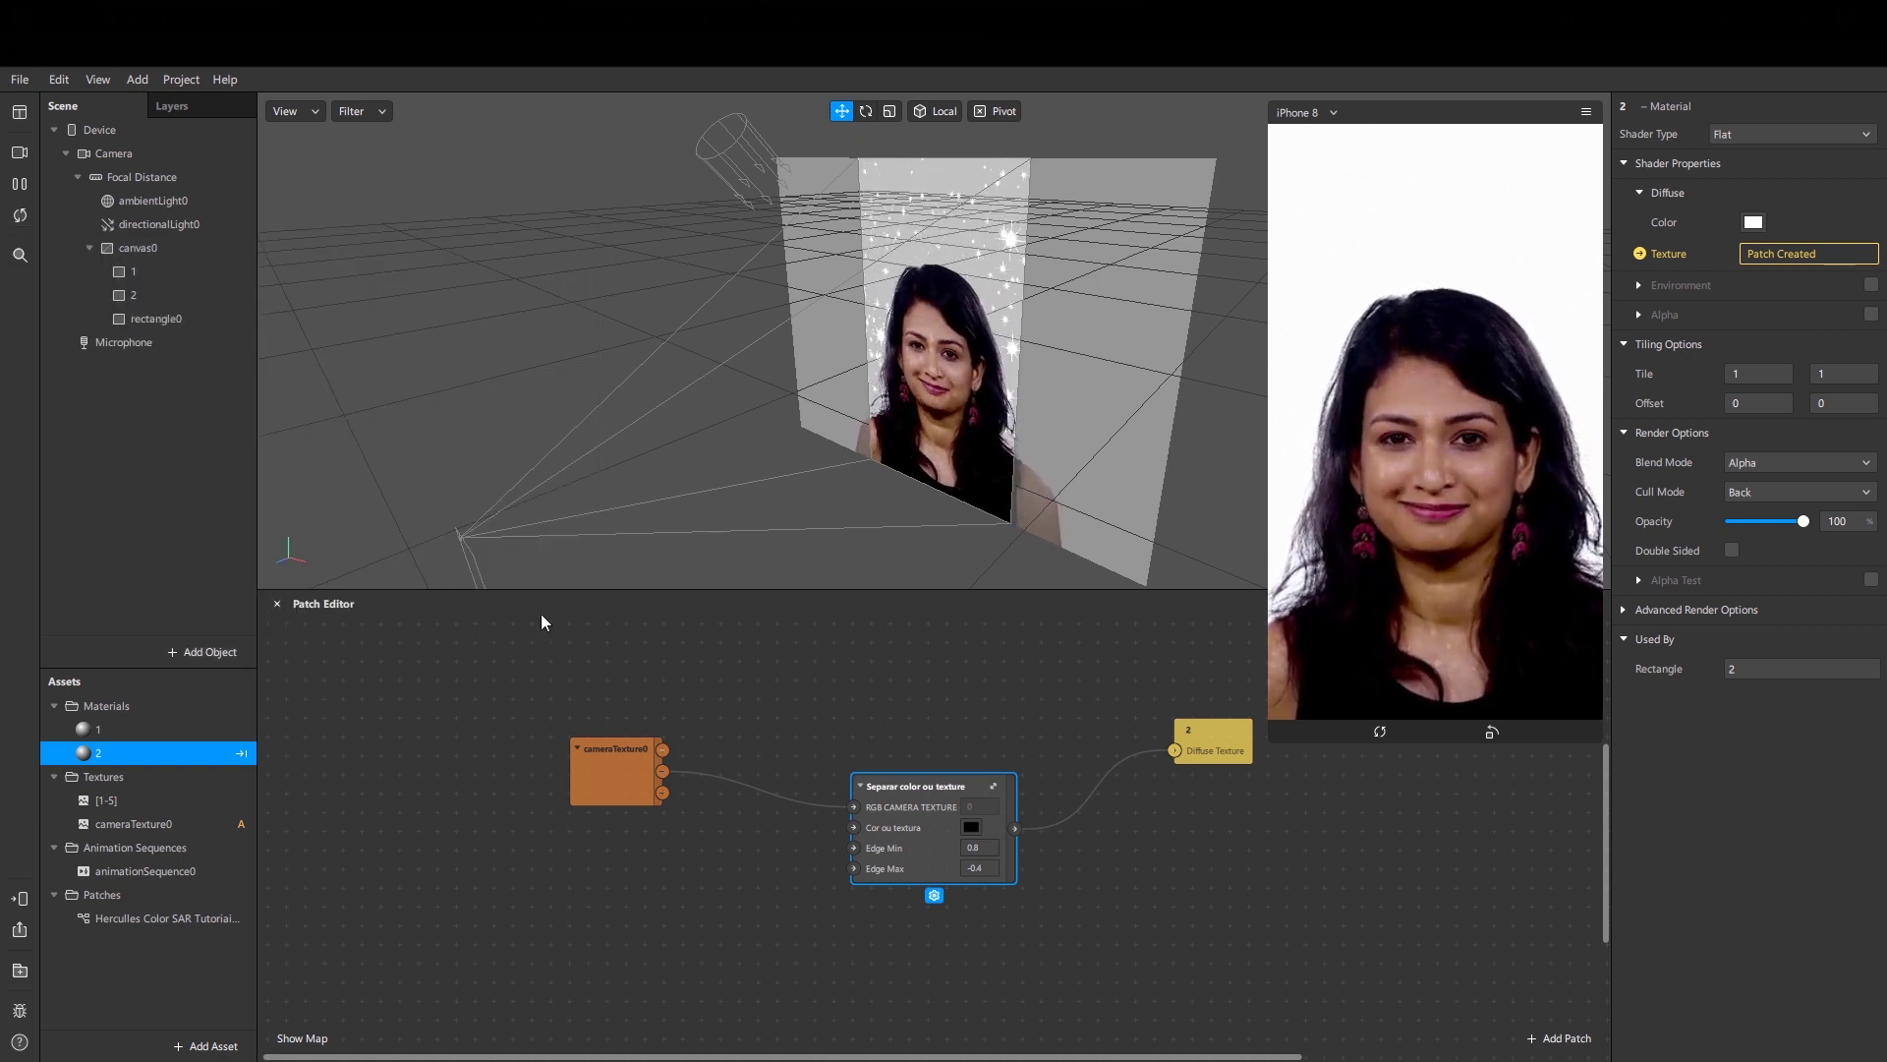
left_click(149, 319)
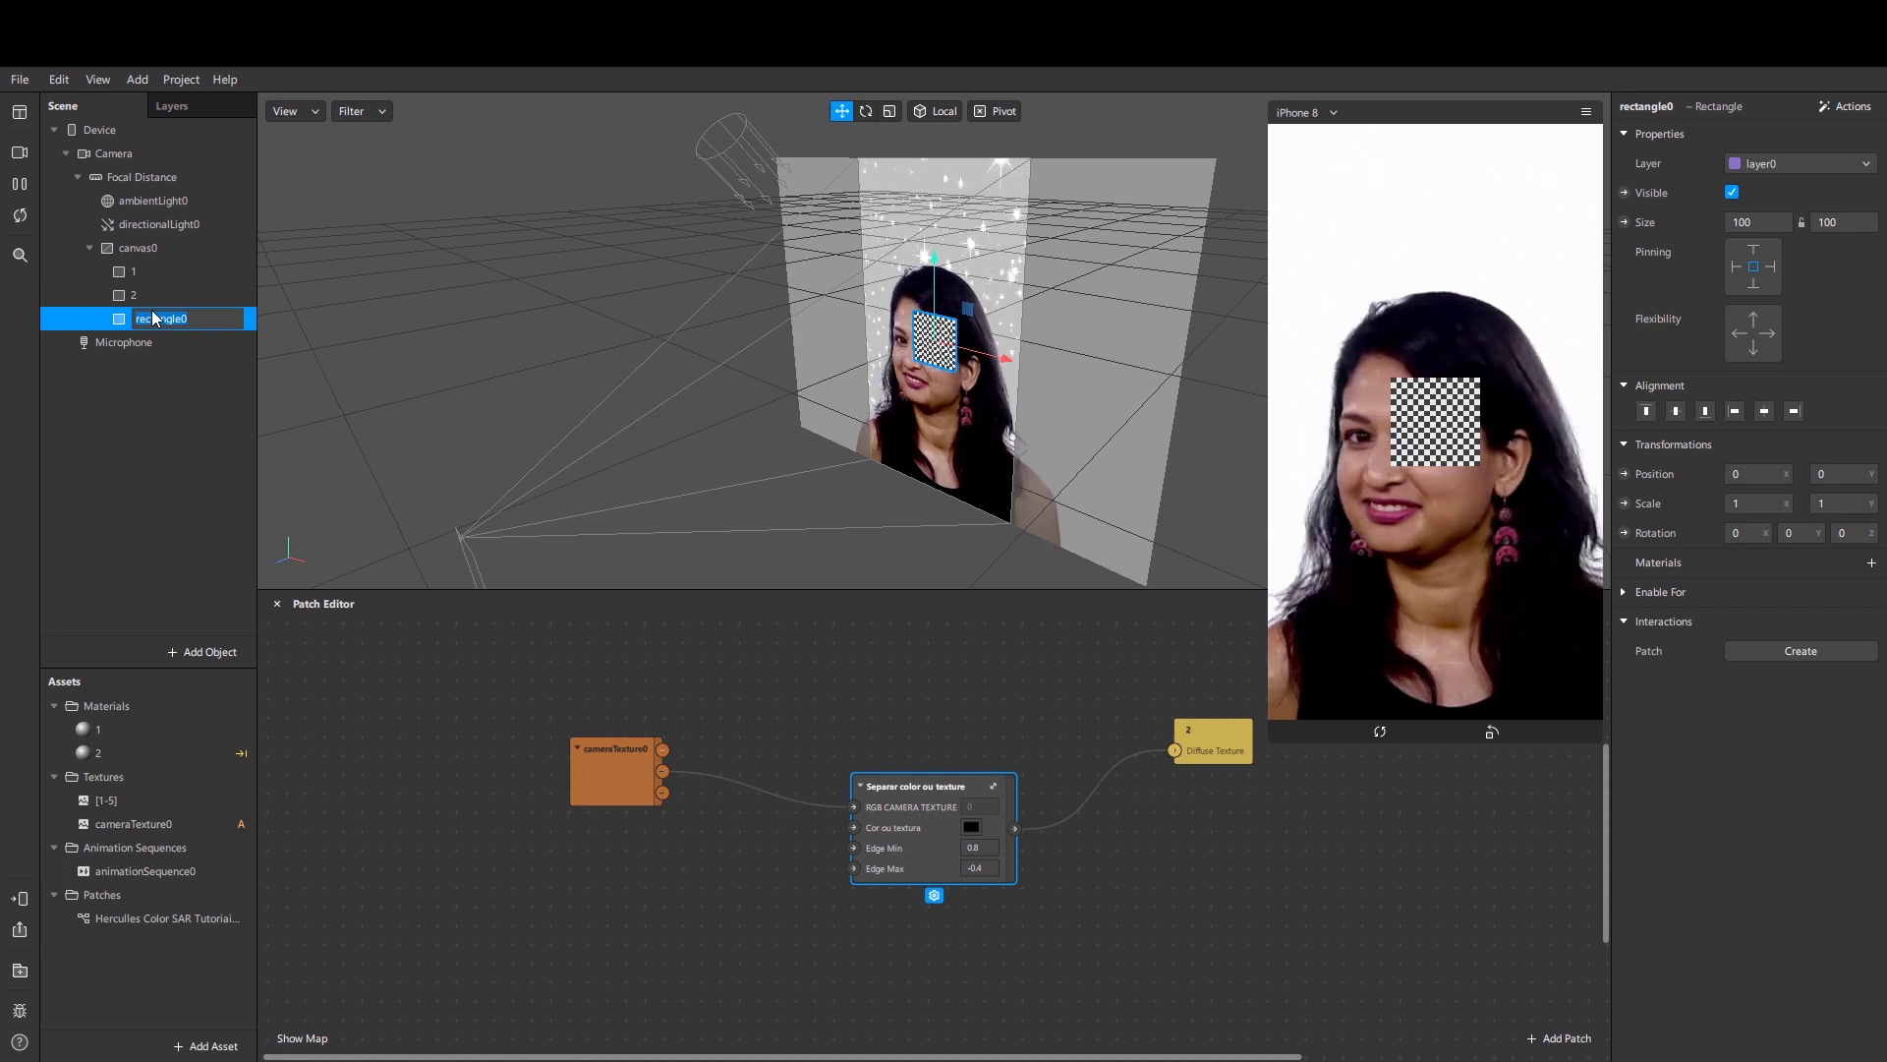
type("bg")
key("Return")
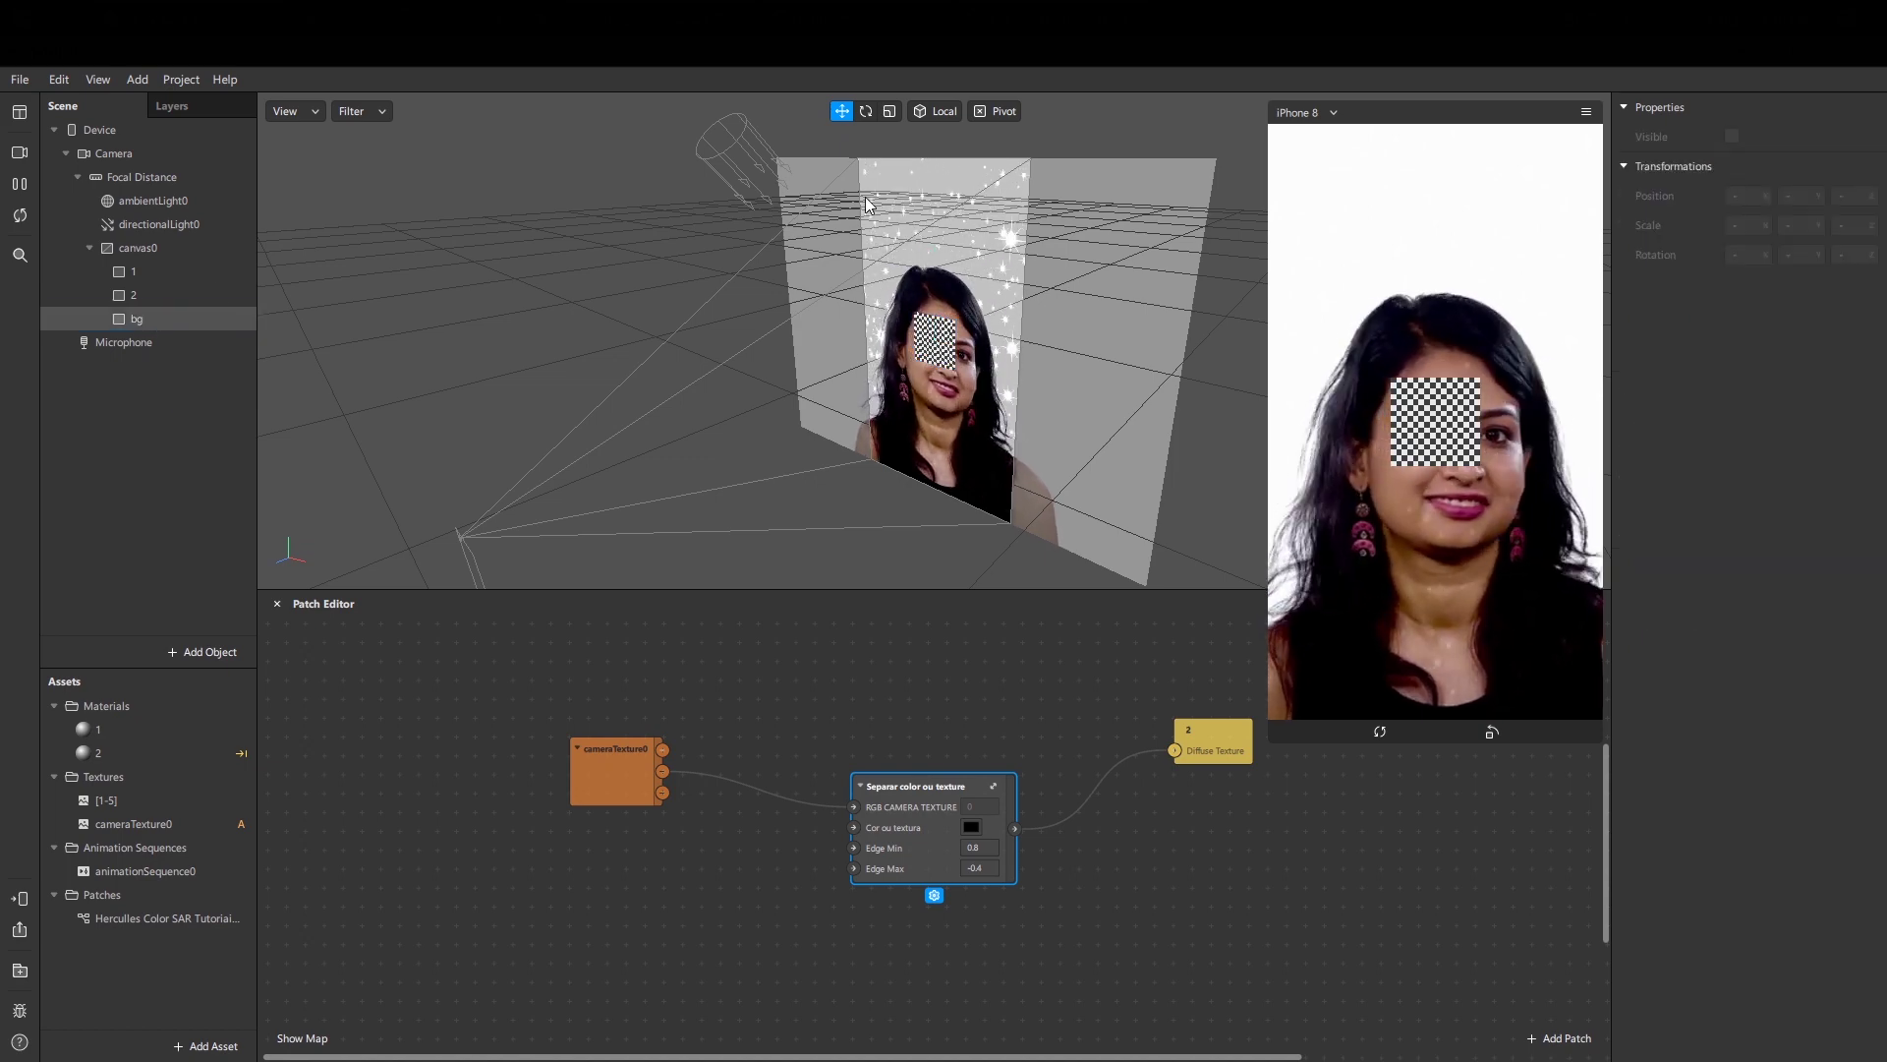
left_click(1849, 256)
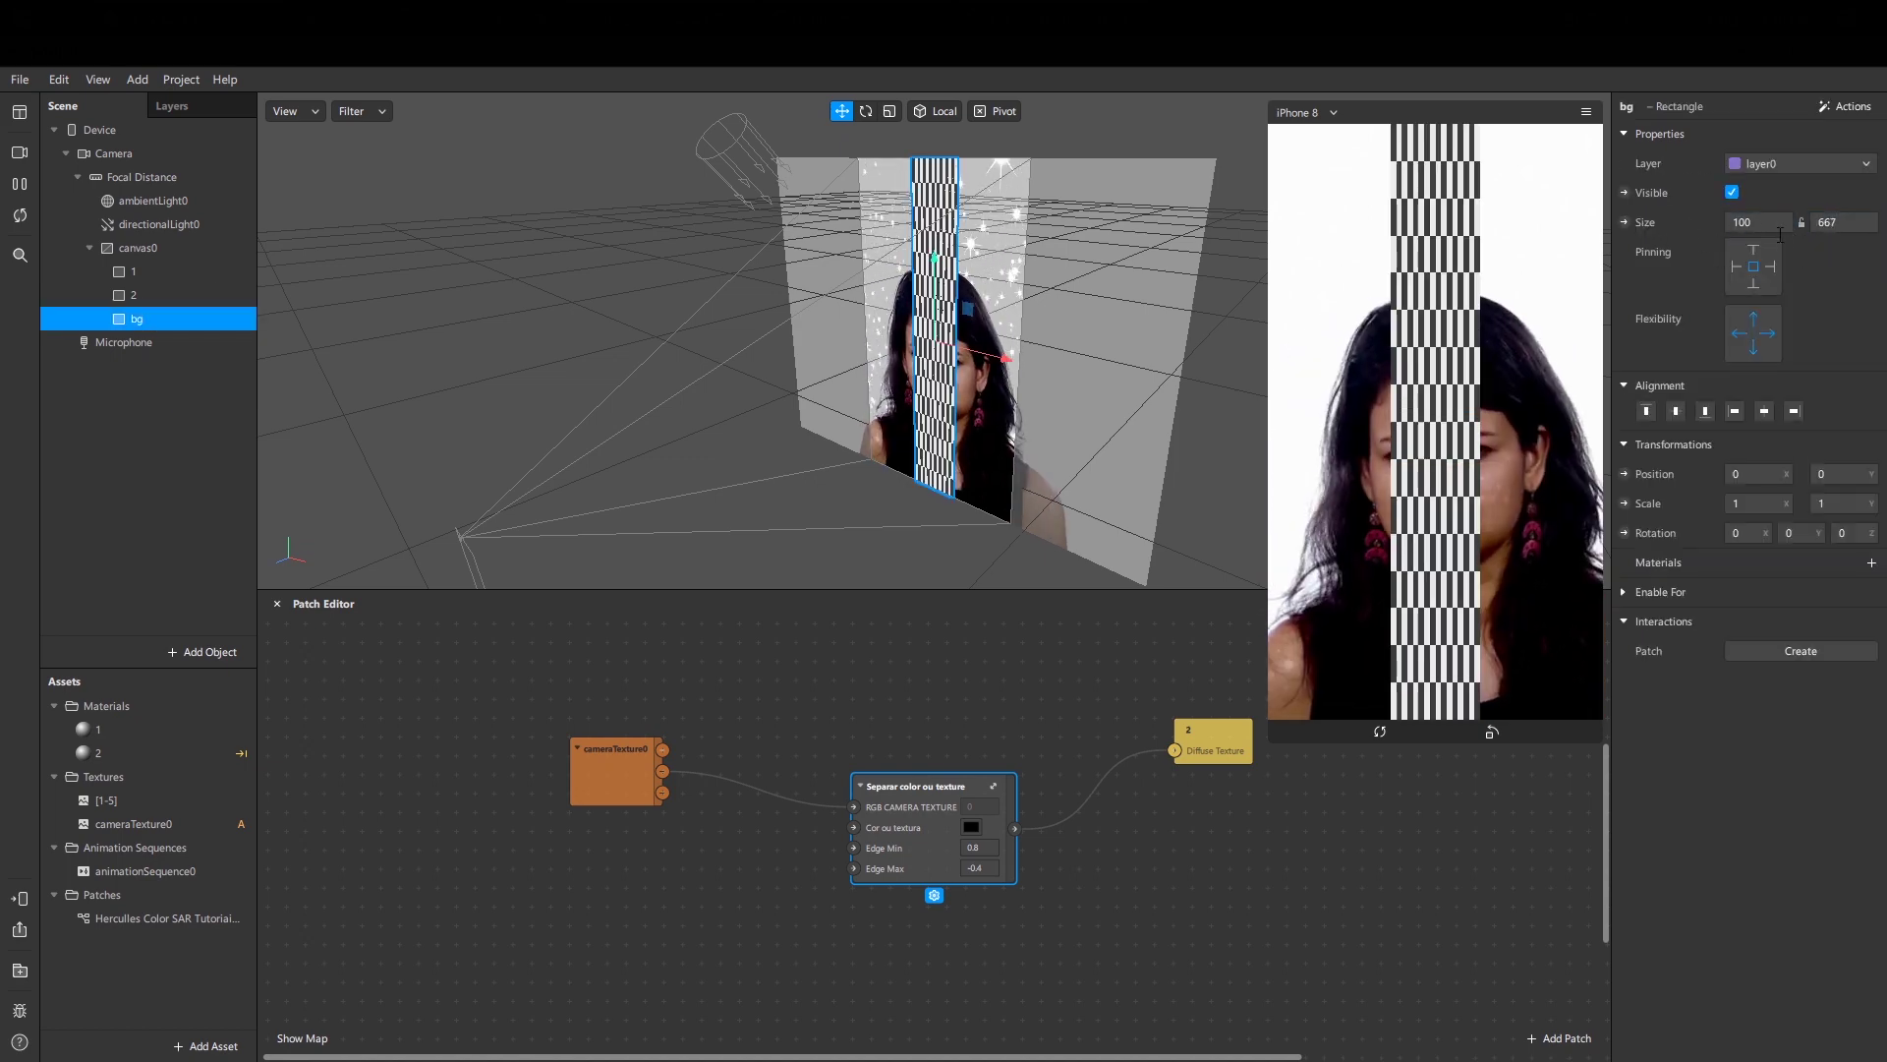
left_click(1779, 267)
left_click_drag(136, 321, 147, 263)
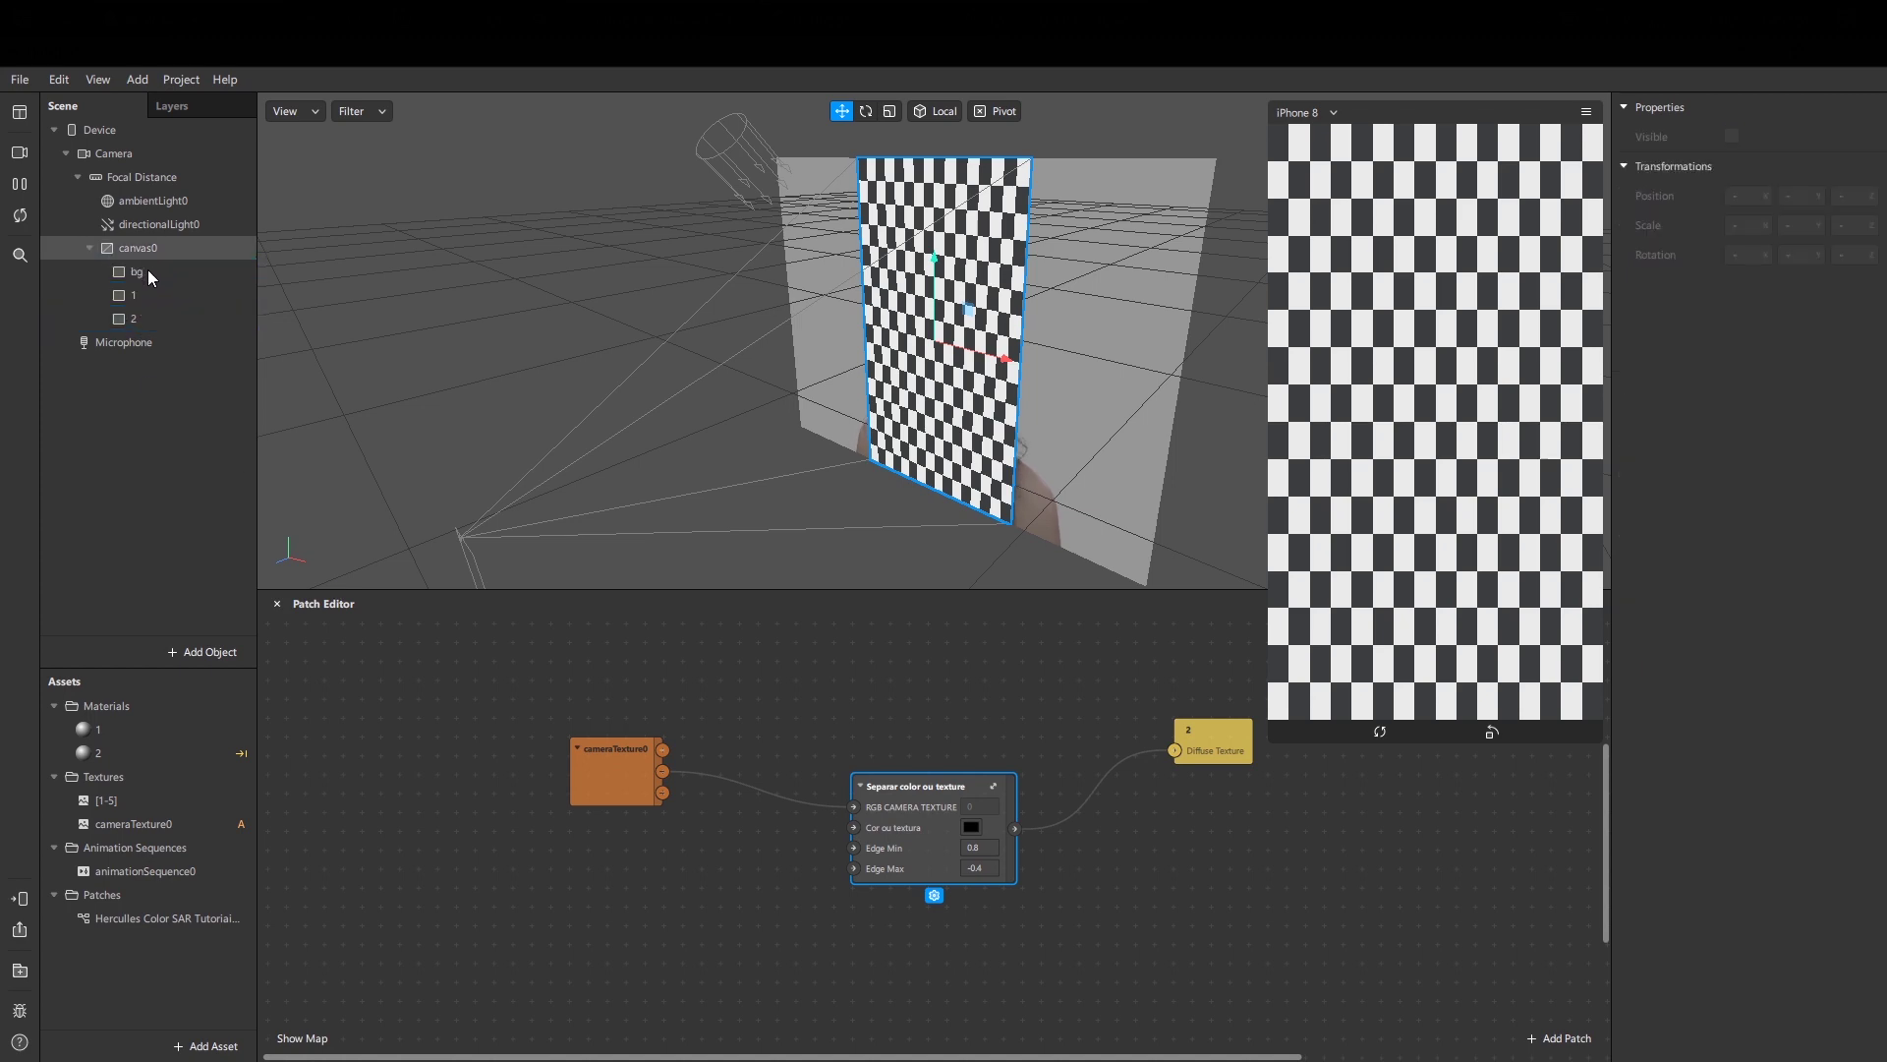
left_click(147, 269)
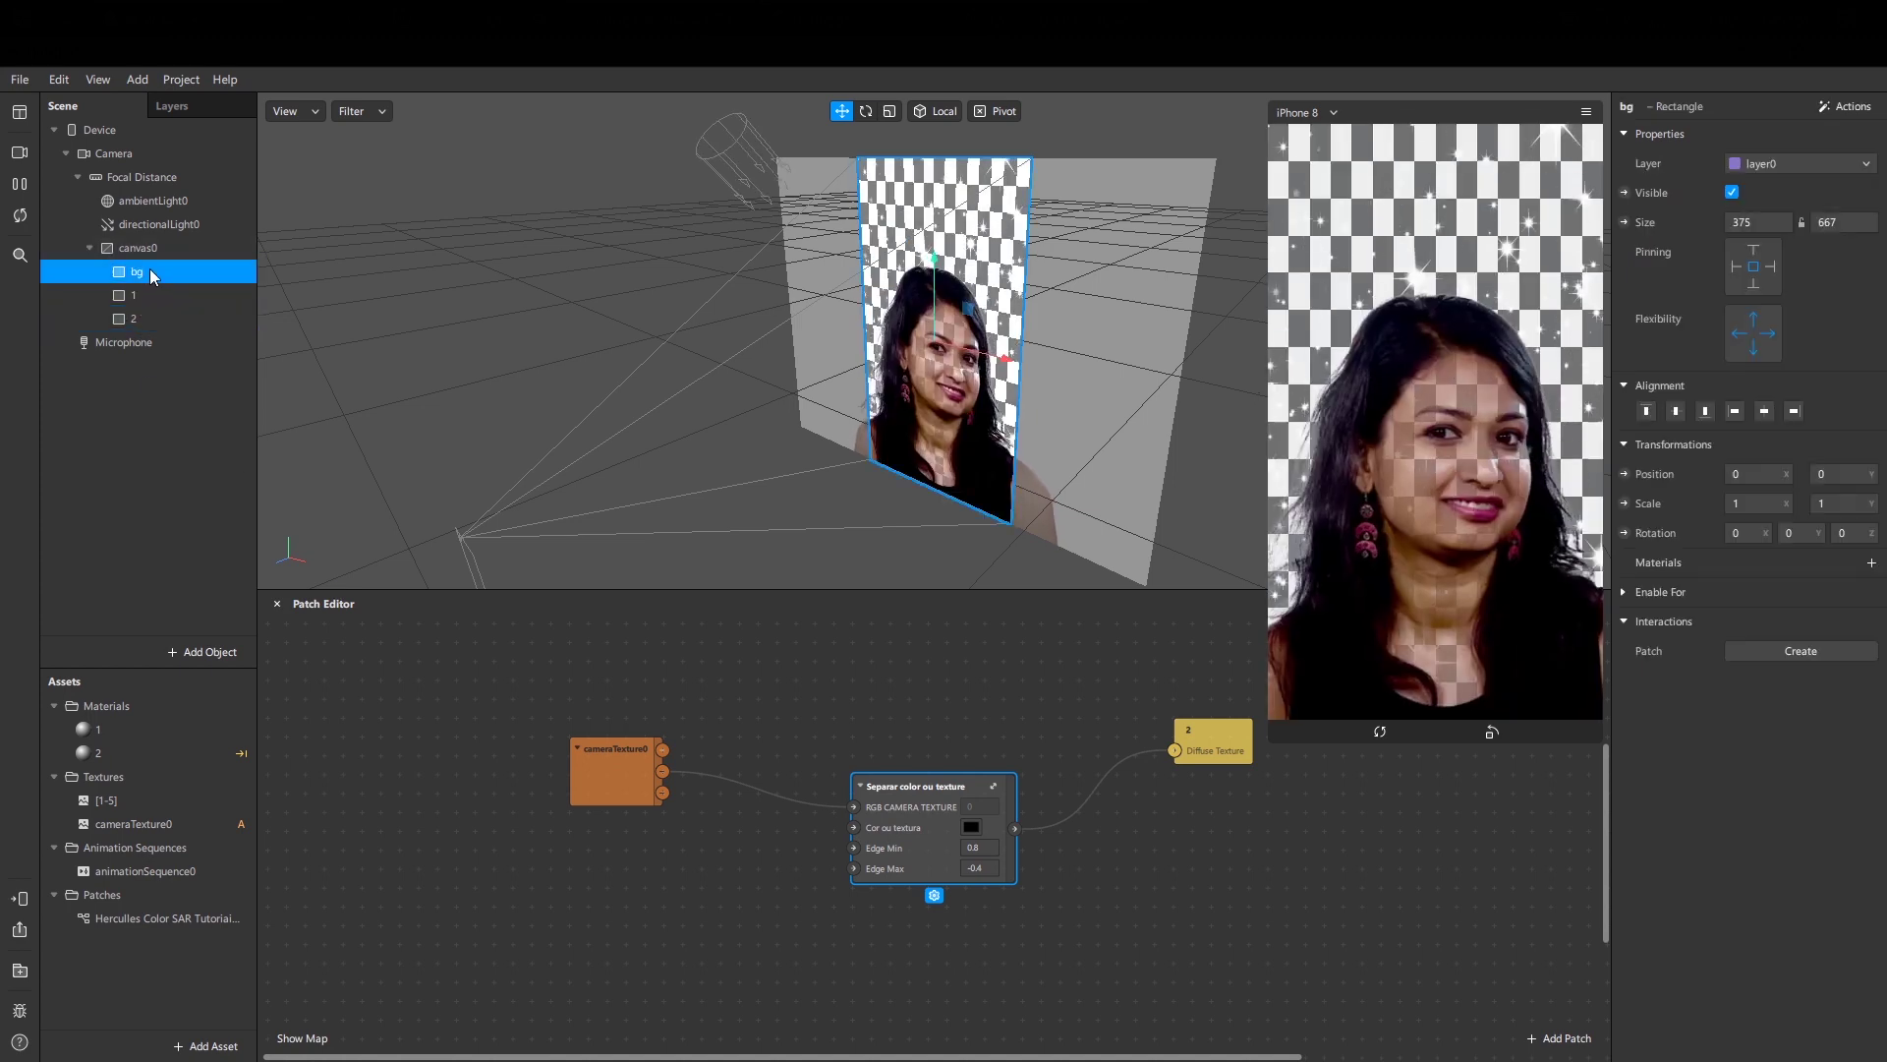
Step: Create a new material for the bg rectangle and name it bg
left_click(1871, 563)
left_click(1820, 658)
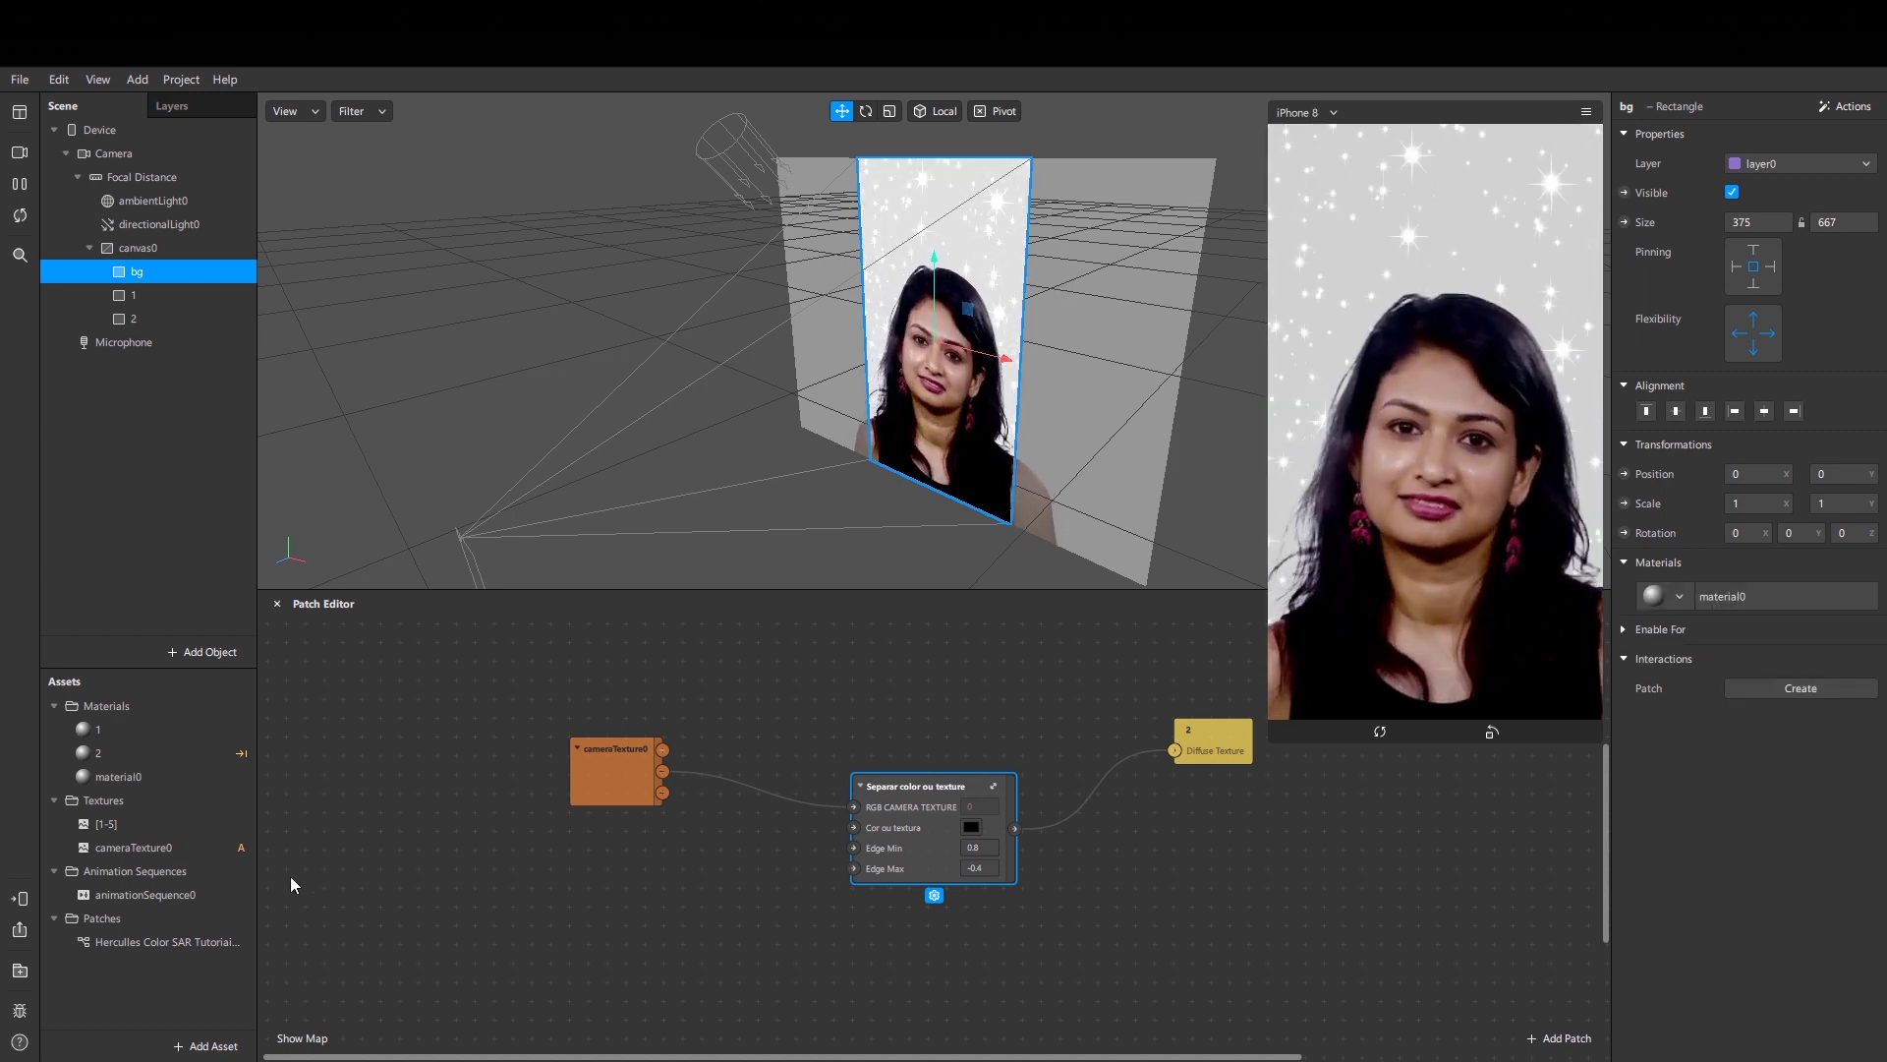
double_click(109, 773)
type("bg")
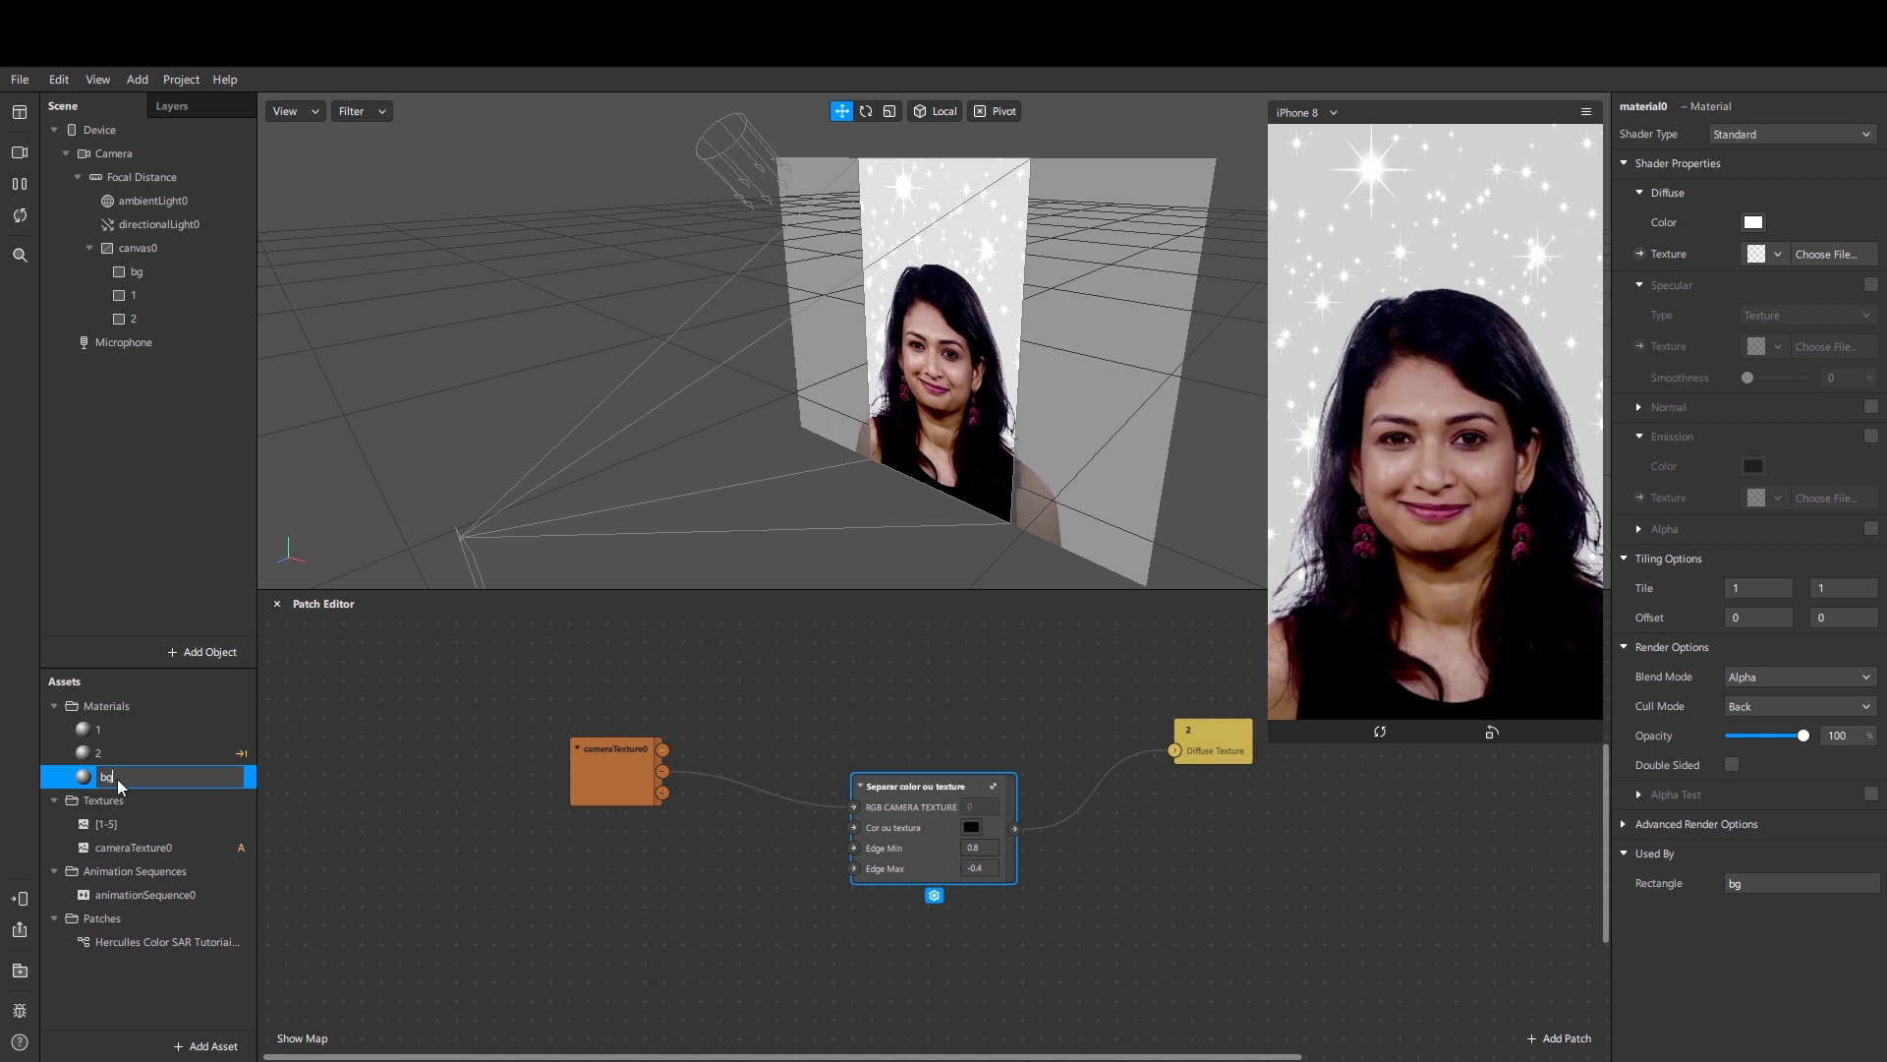
key("Return")
left_click(145, 780)
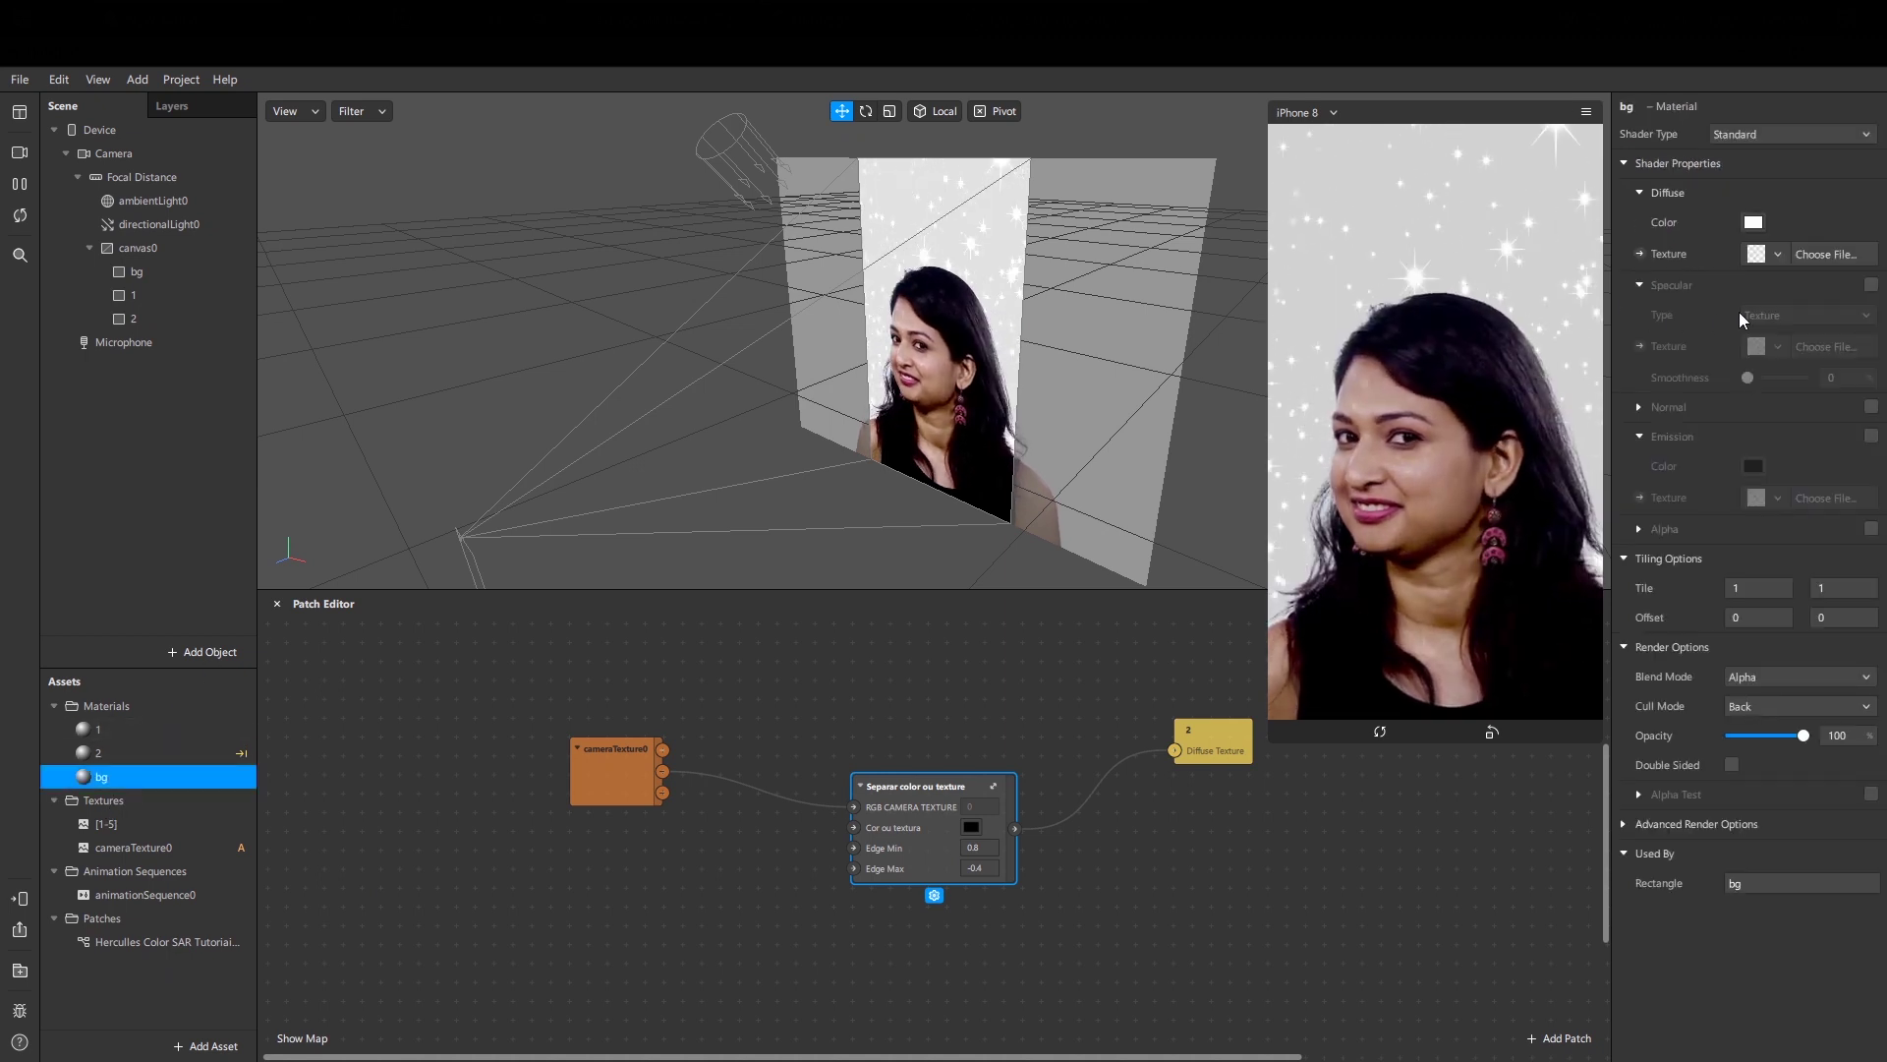
Step: Set the bg material's shader type to Flat and bring up its diffuse colour chooser
left_click(1754, 132)
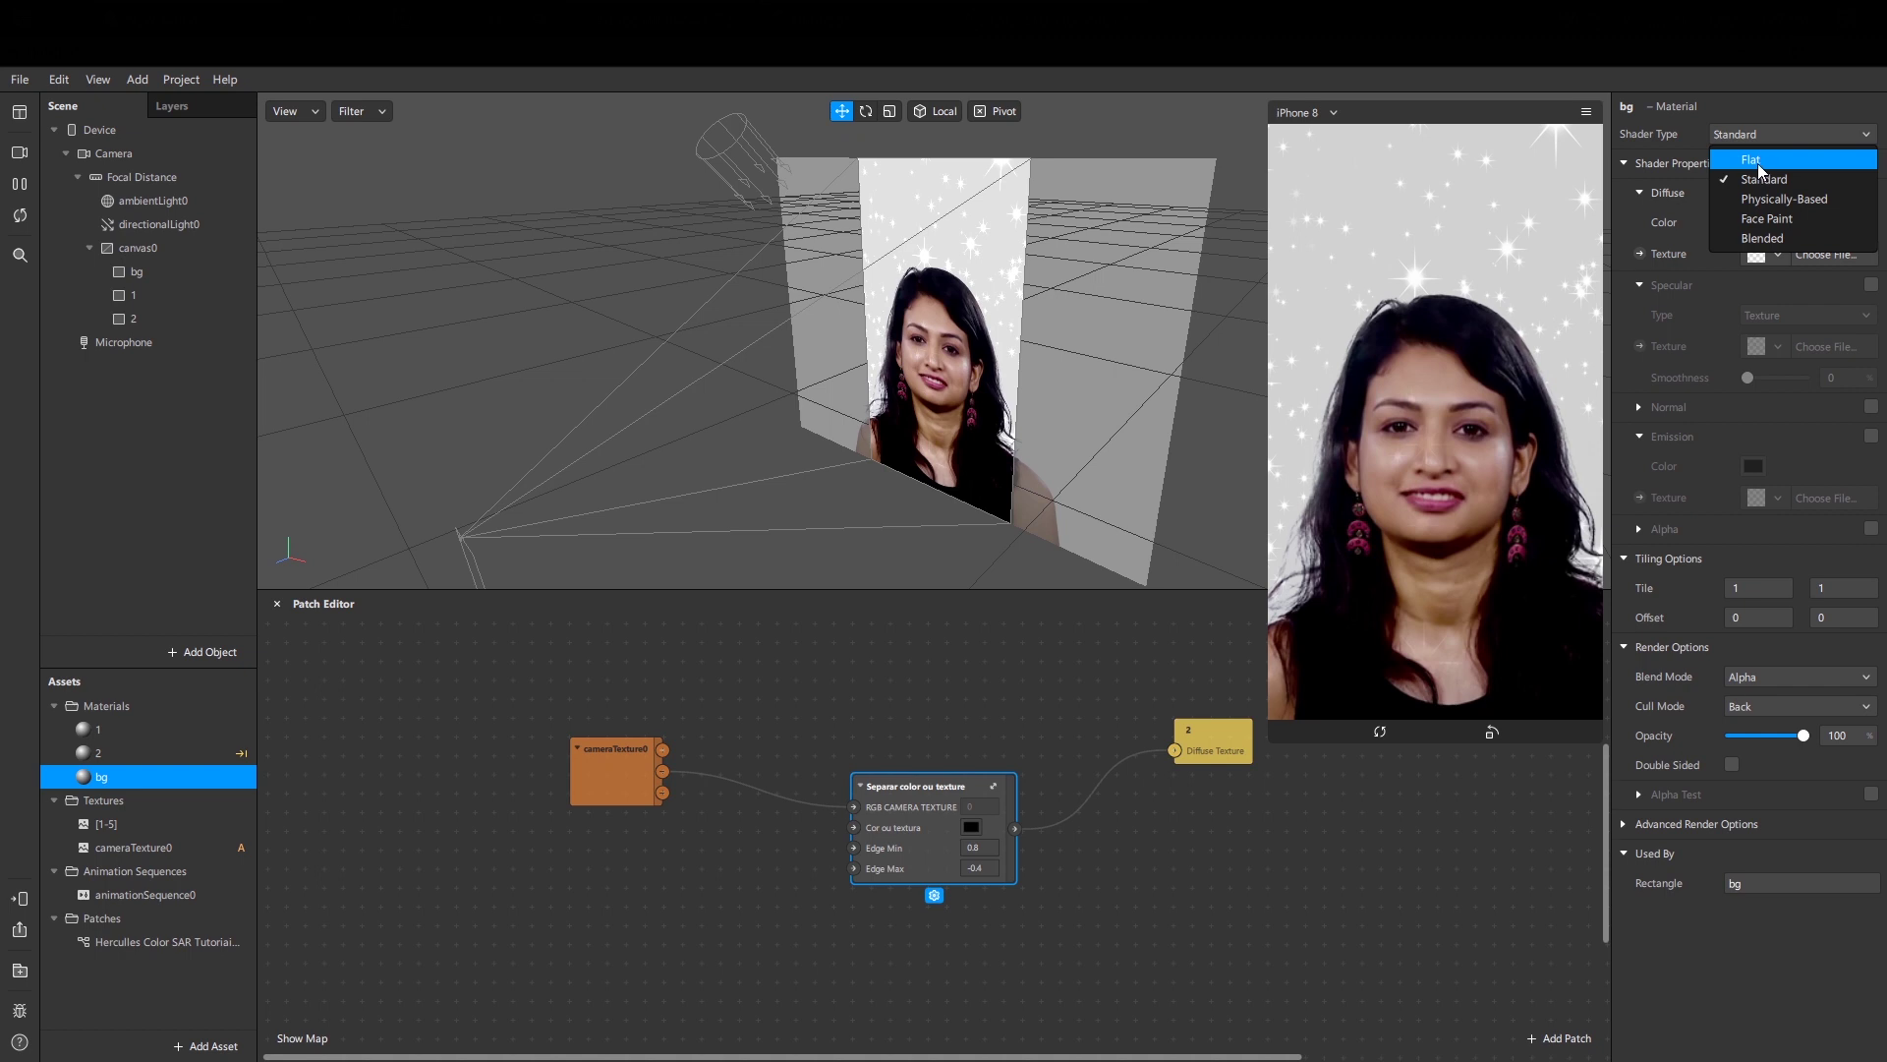
left_click(1760, 160)
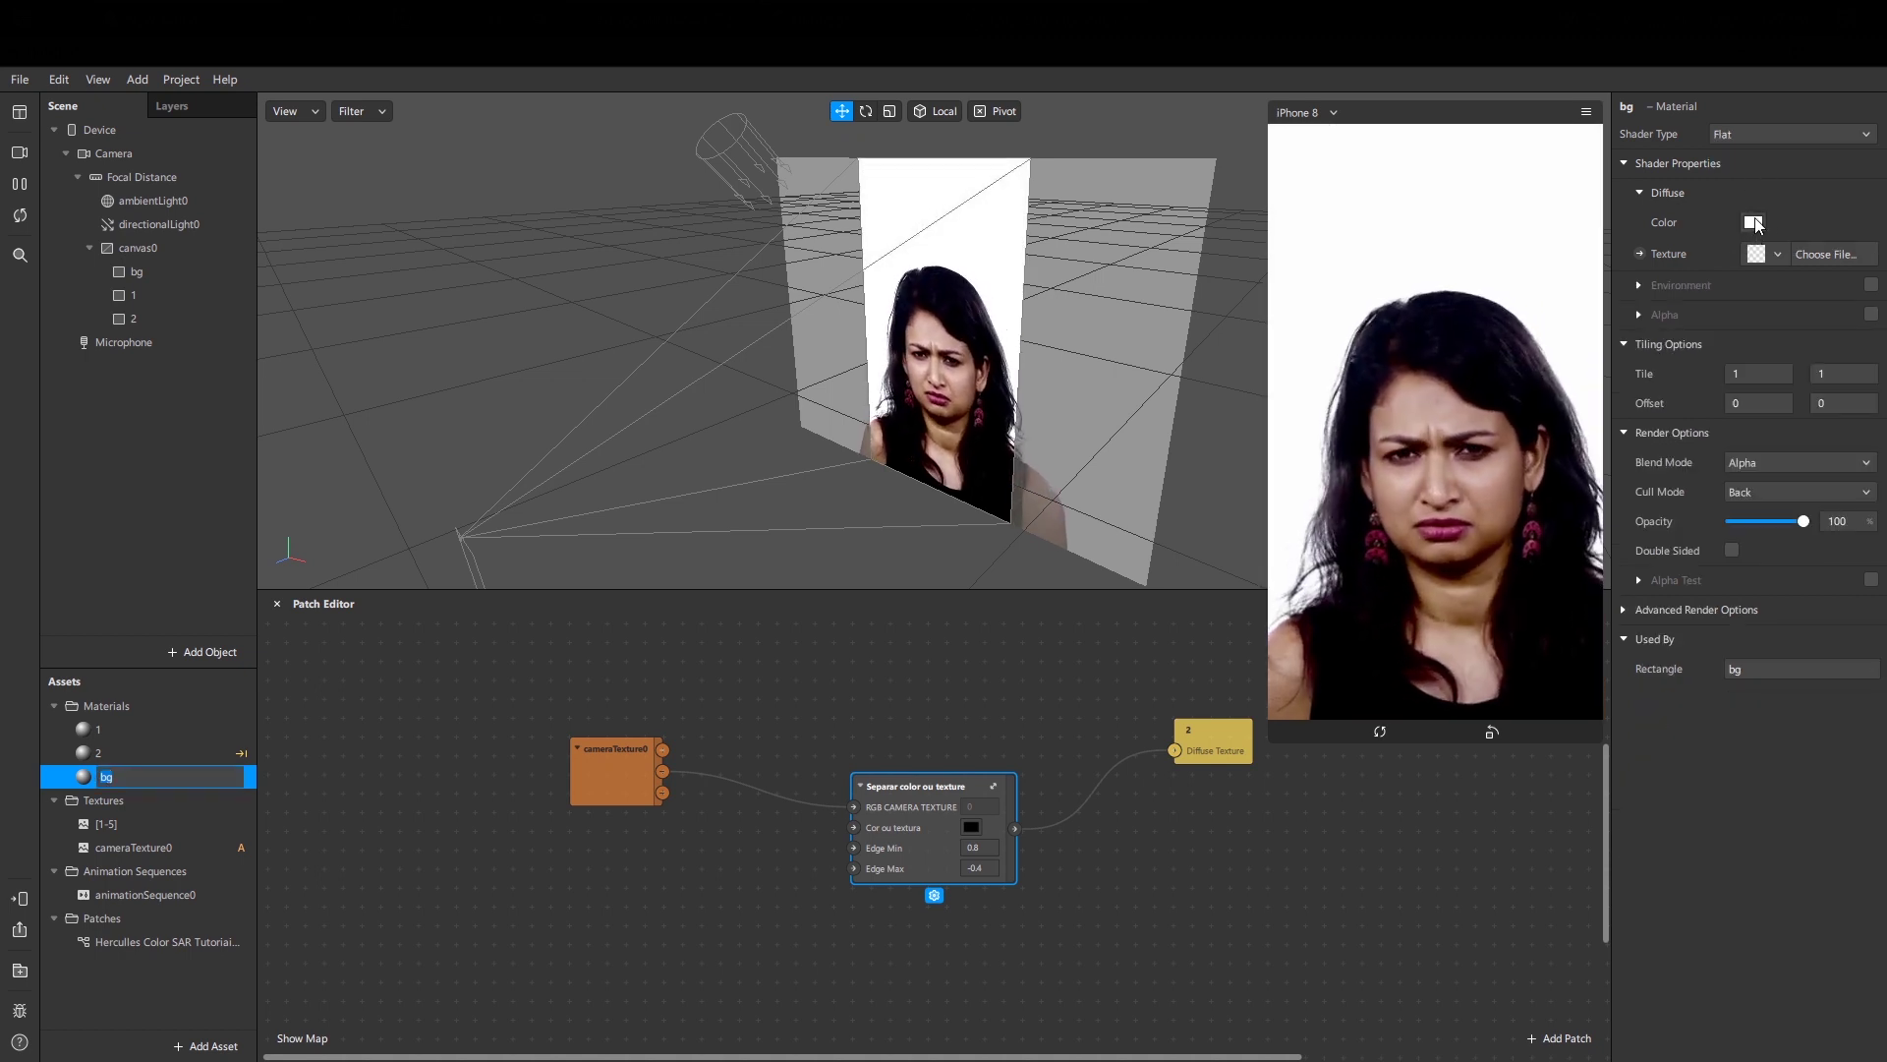
left_click(1754, 225)
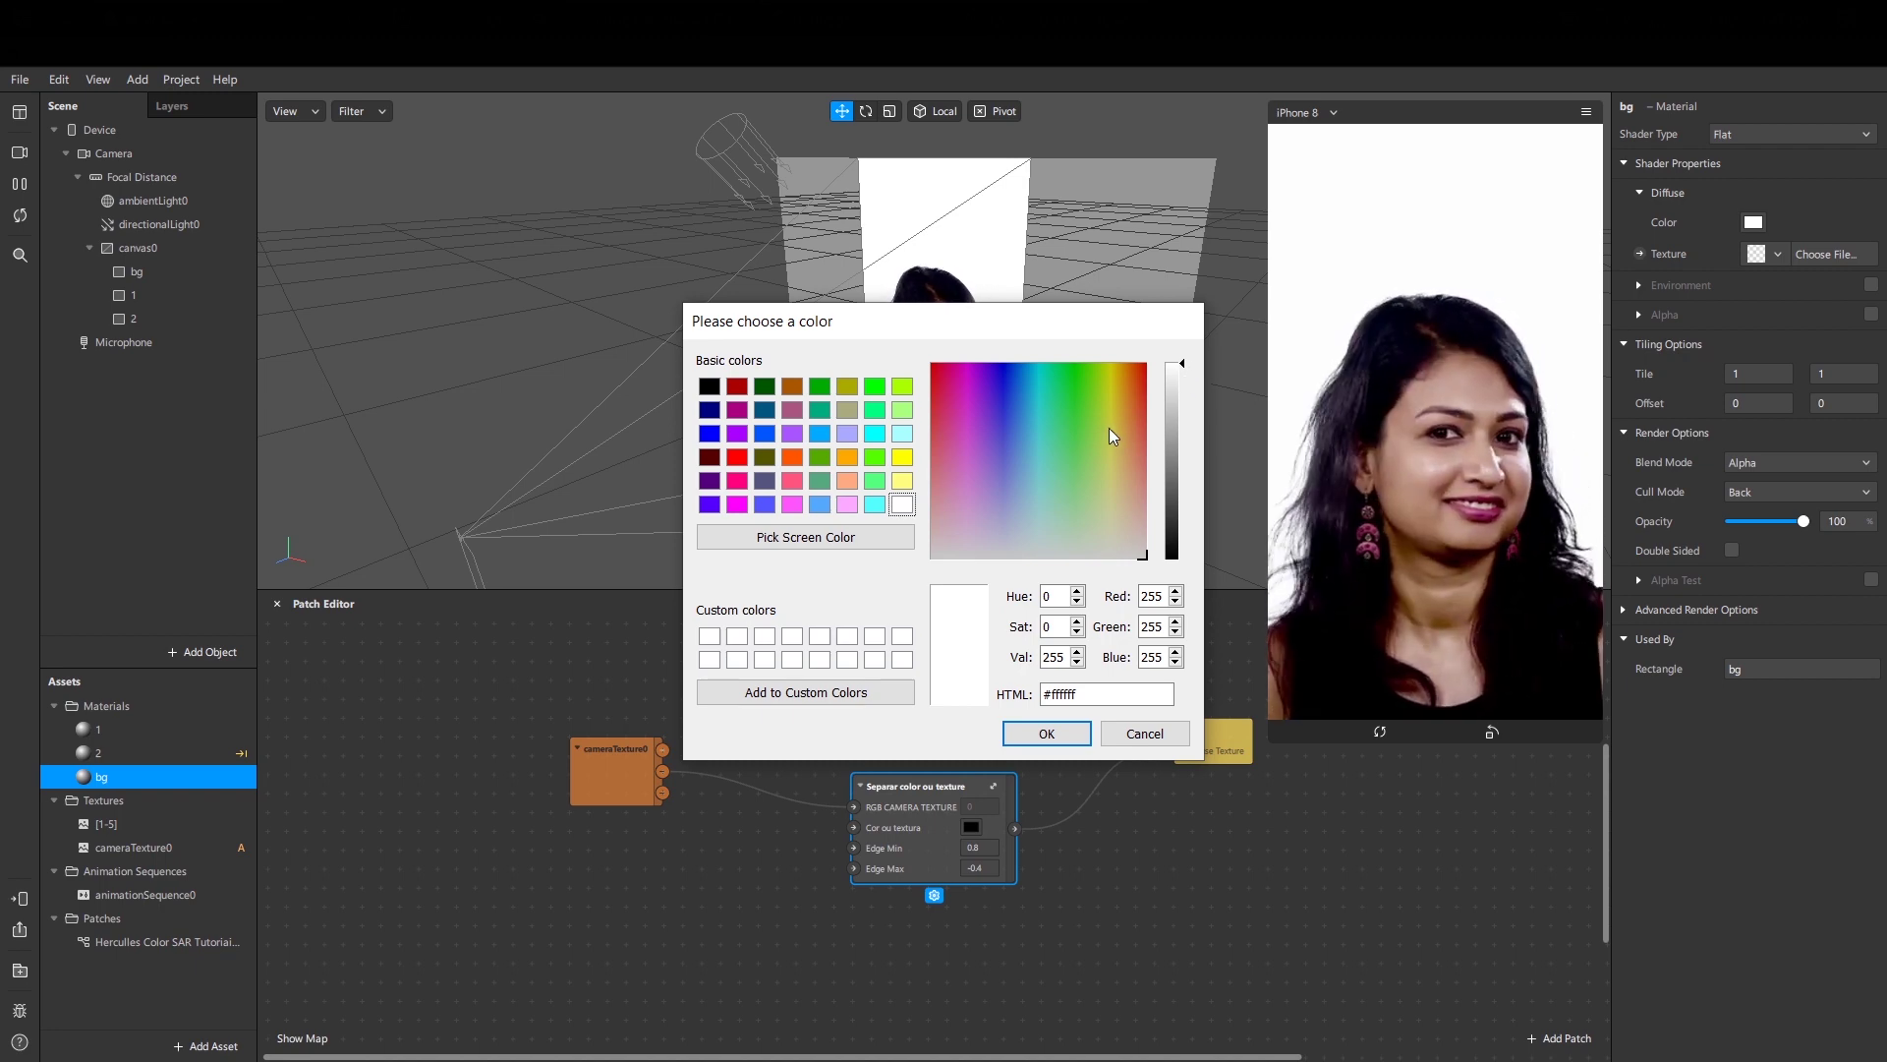
Step: Pick light green #54ff62 as the bg material's diffuse colour
left_click_drag(1075, 397, 1071, 429)
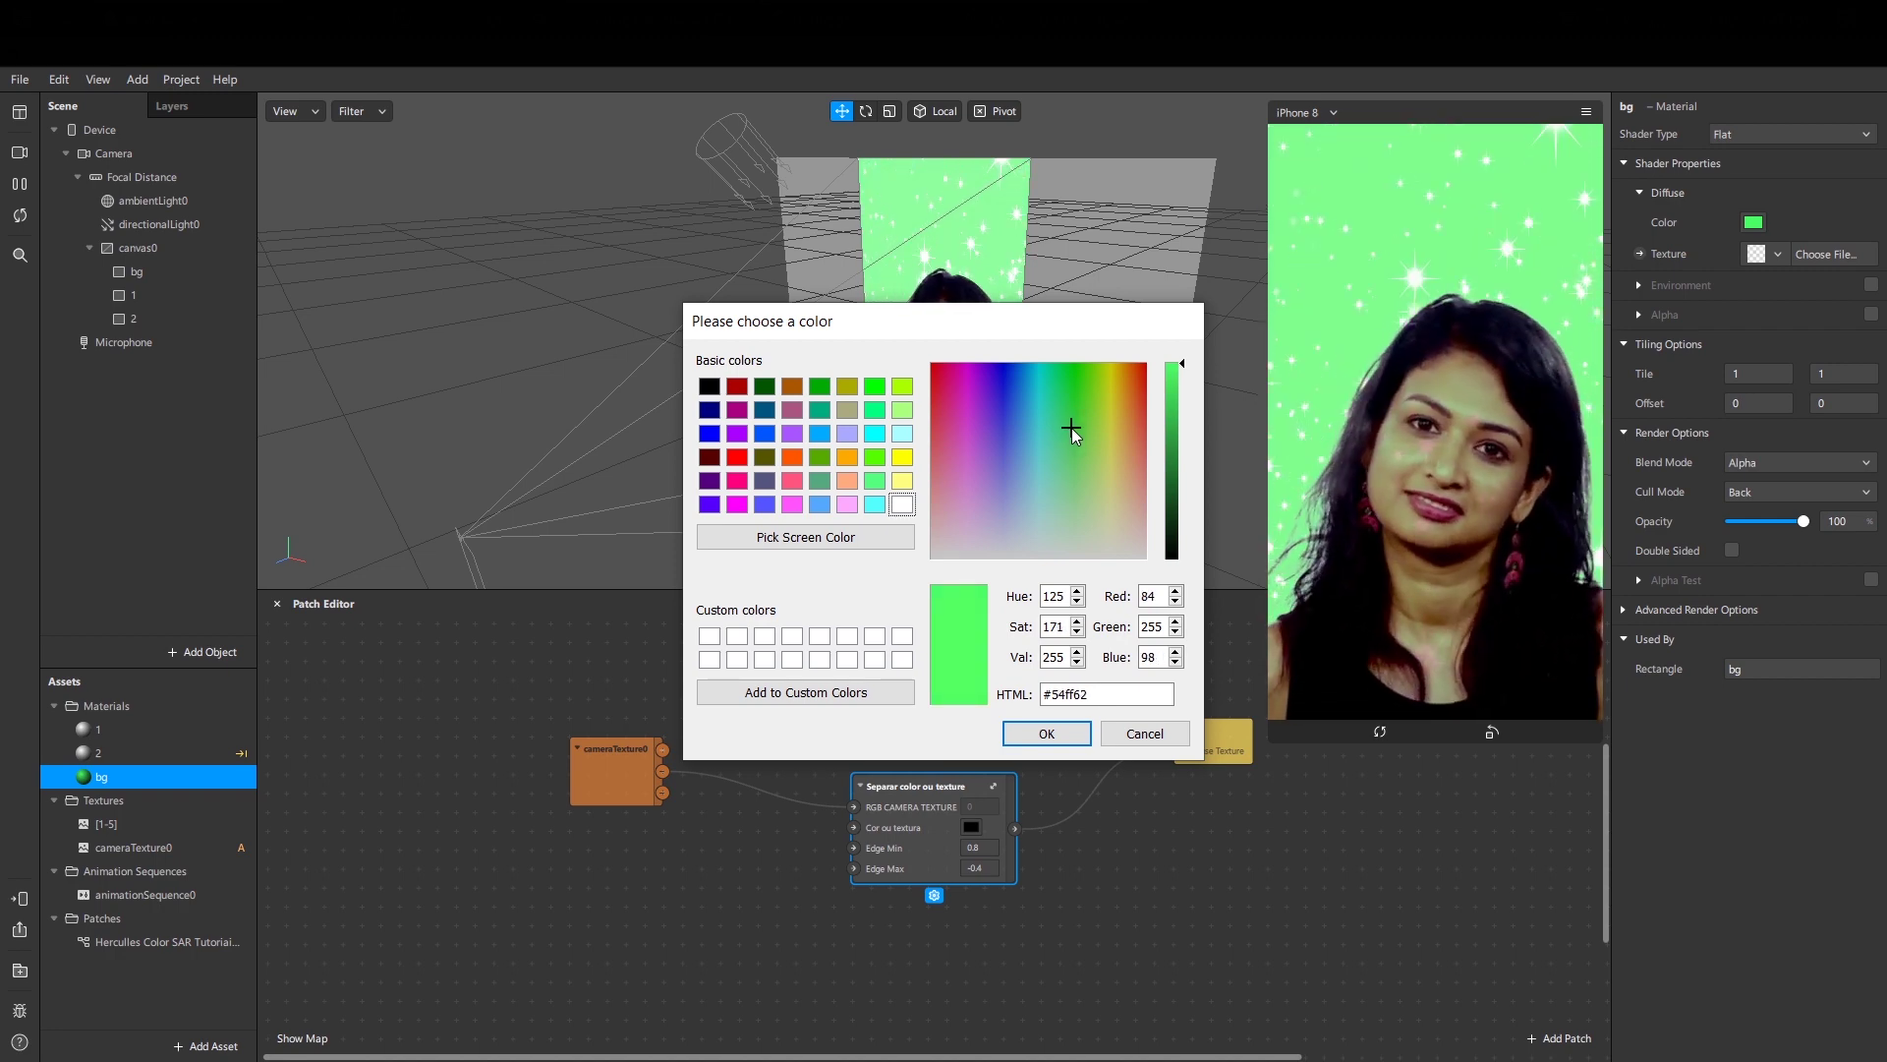
left_click(1047, 733)
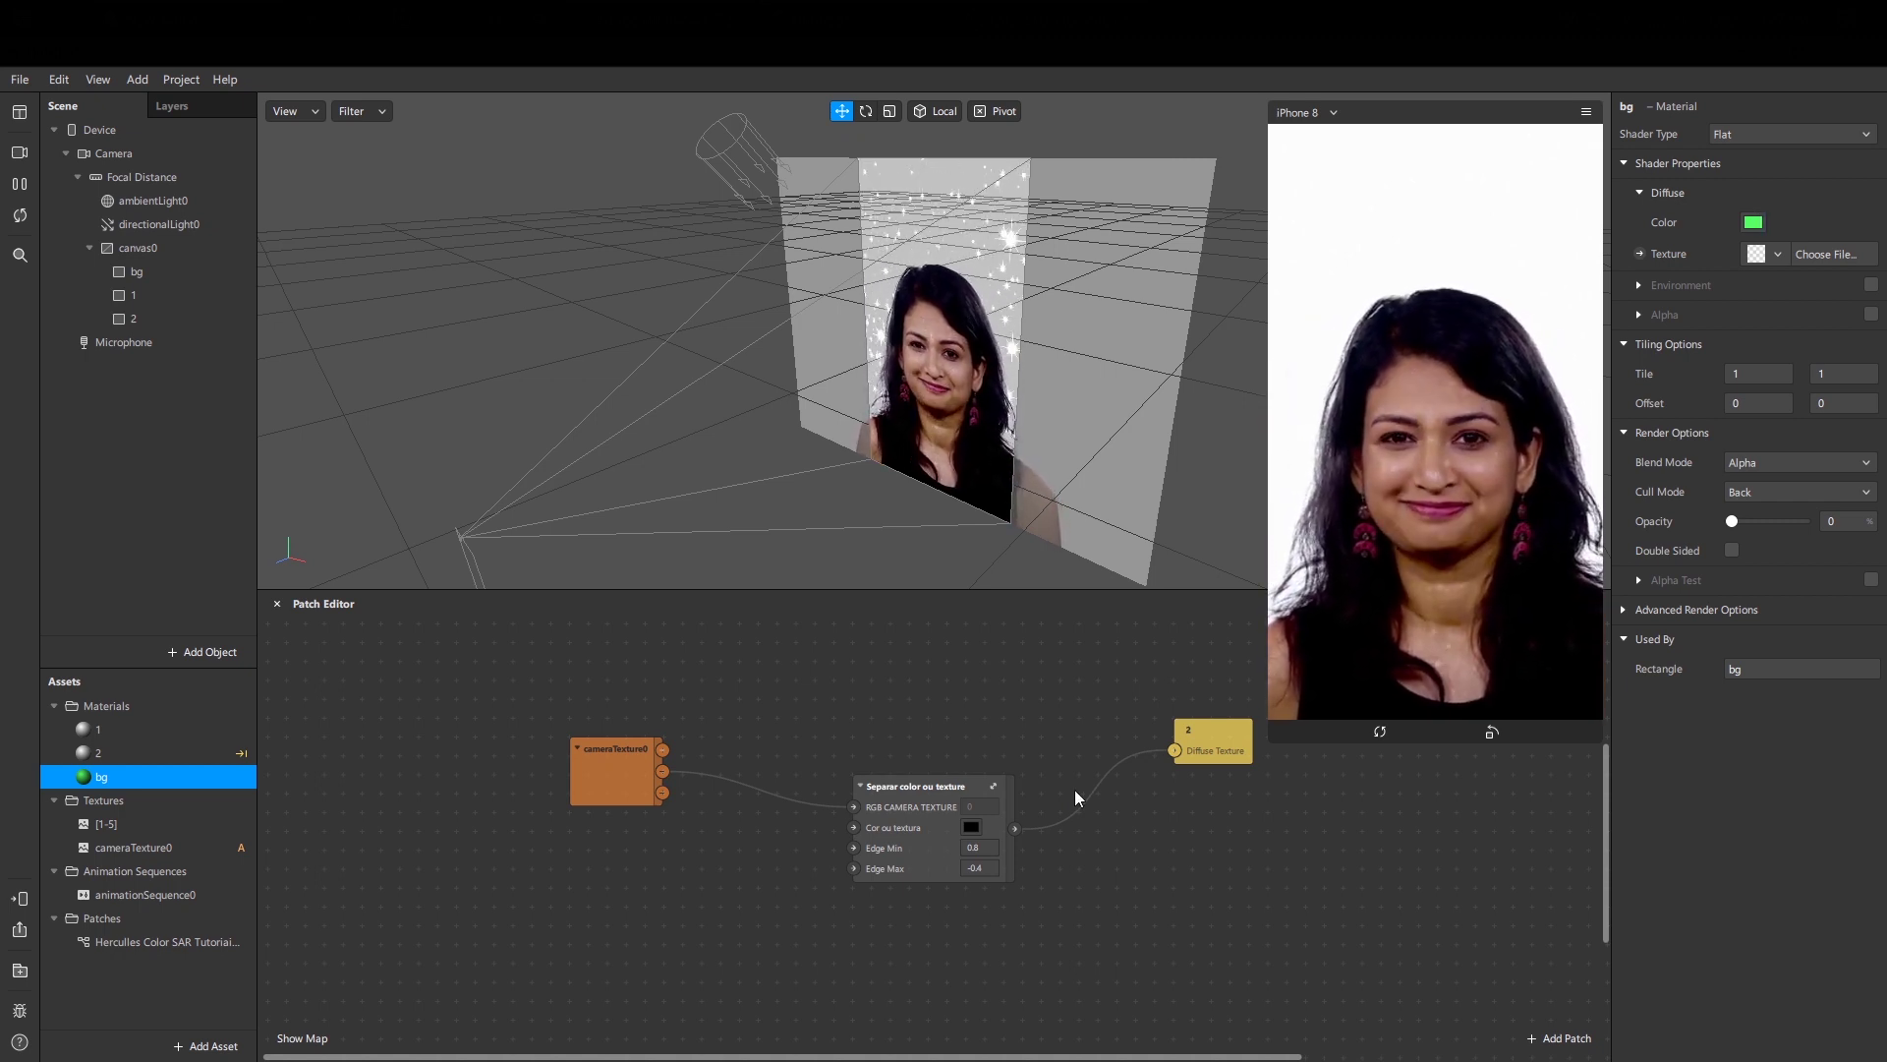
left_click(995, 846)
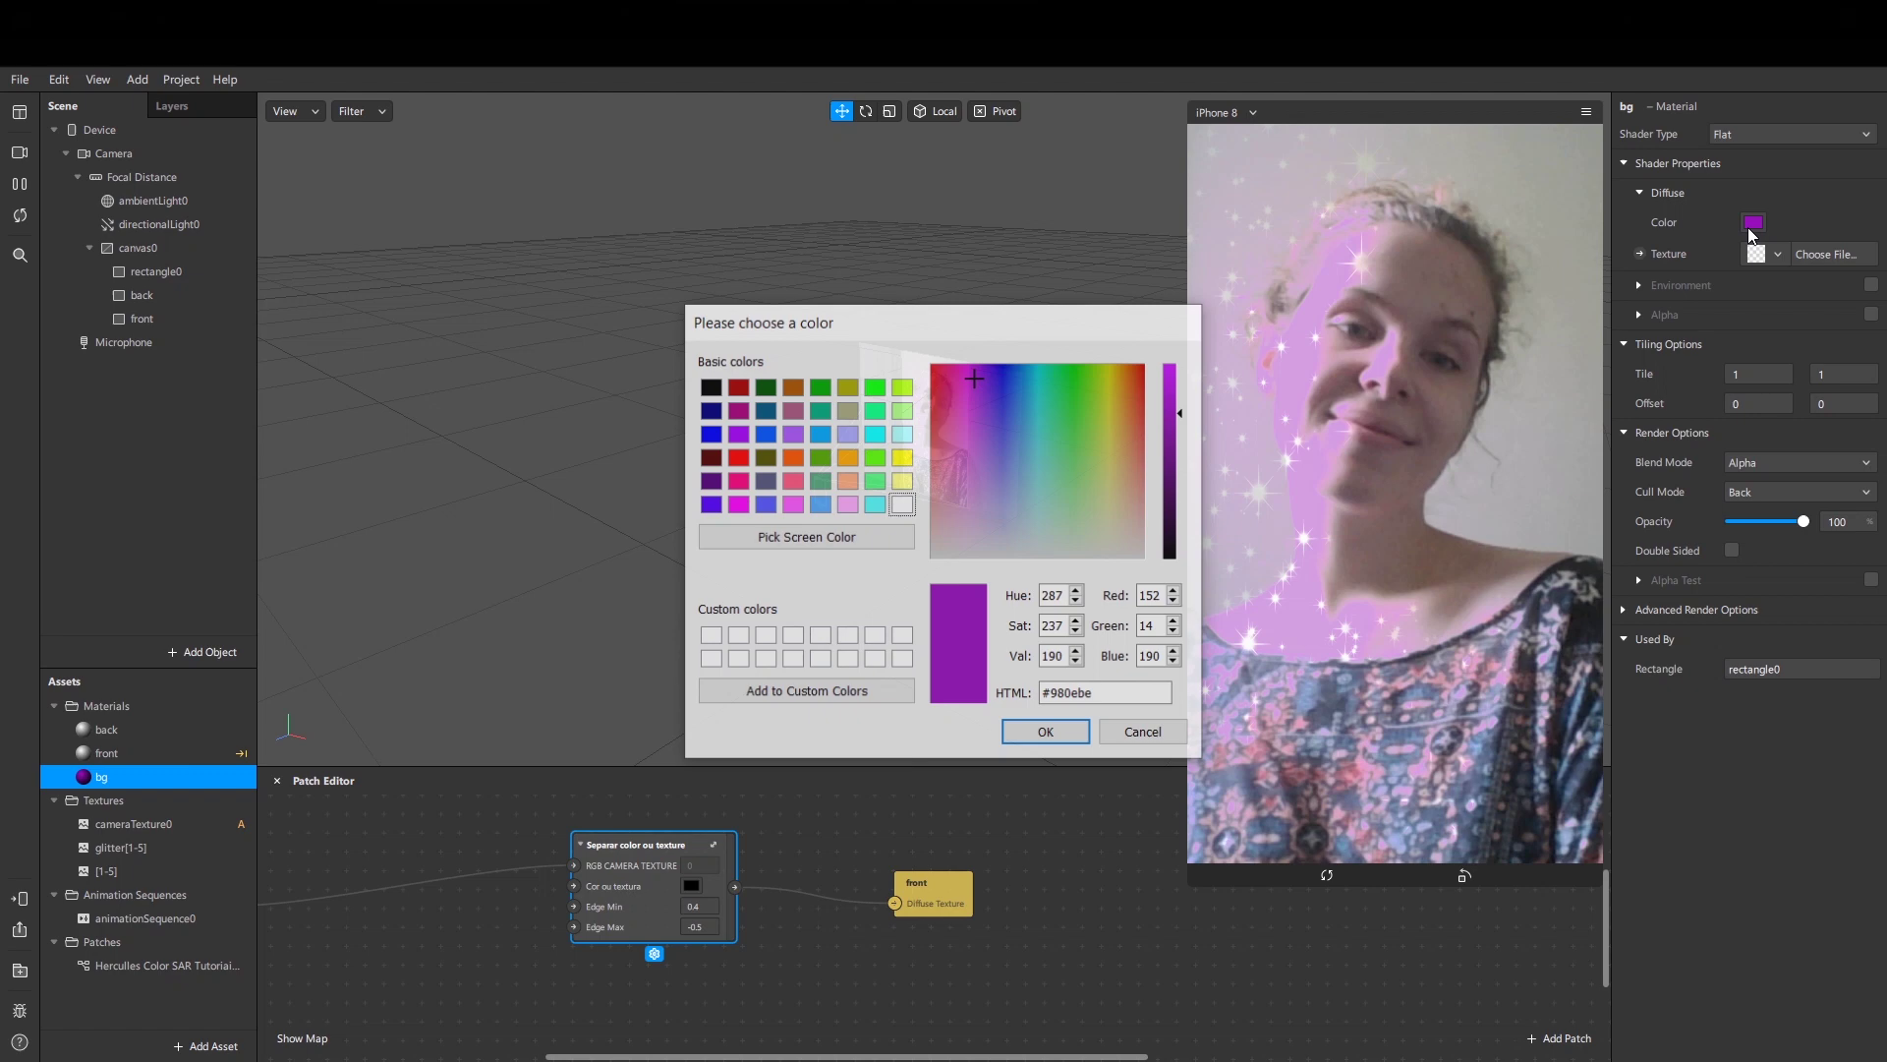
Step: Try different spectrum colours for the bg material and settle on red
left_click_drag(1070, 442, 1104, 425)
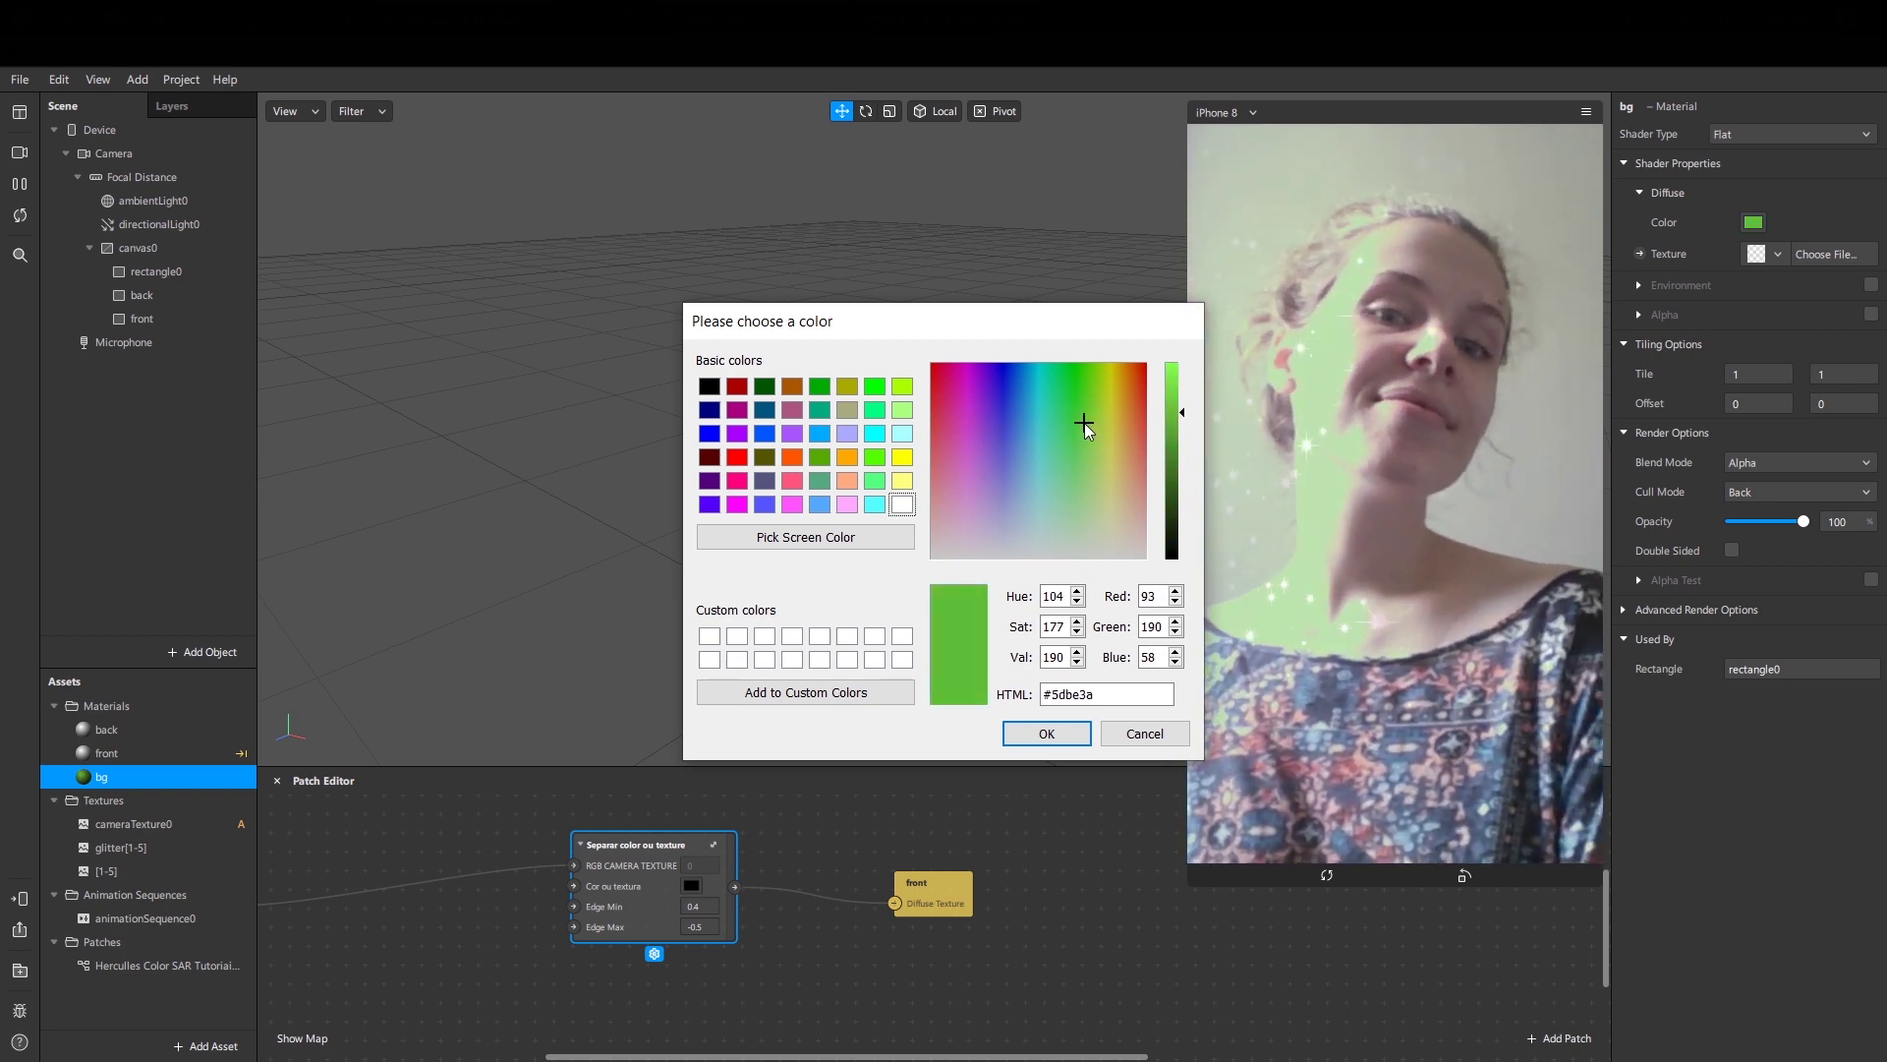
key("Escape")
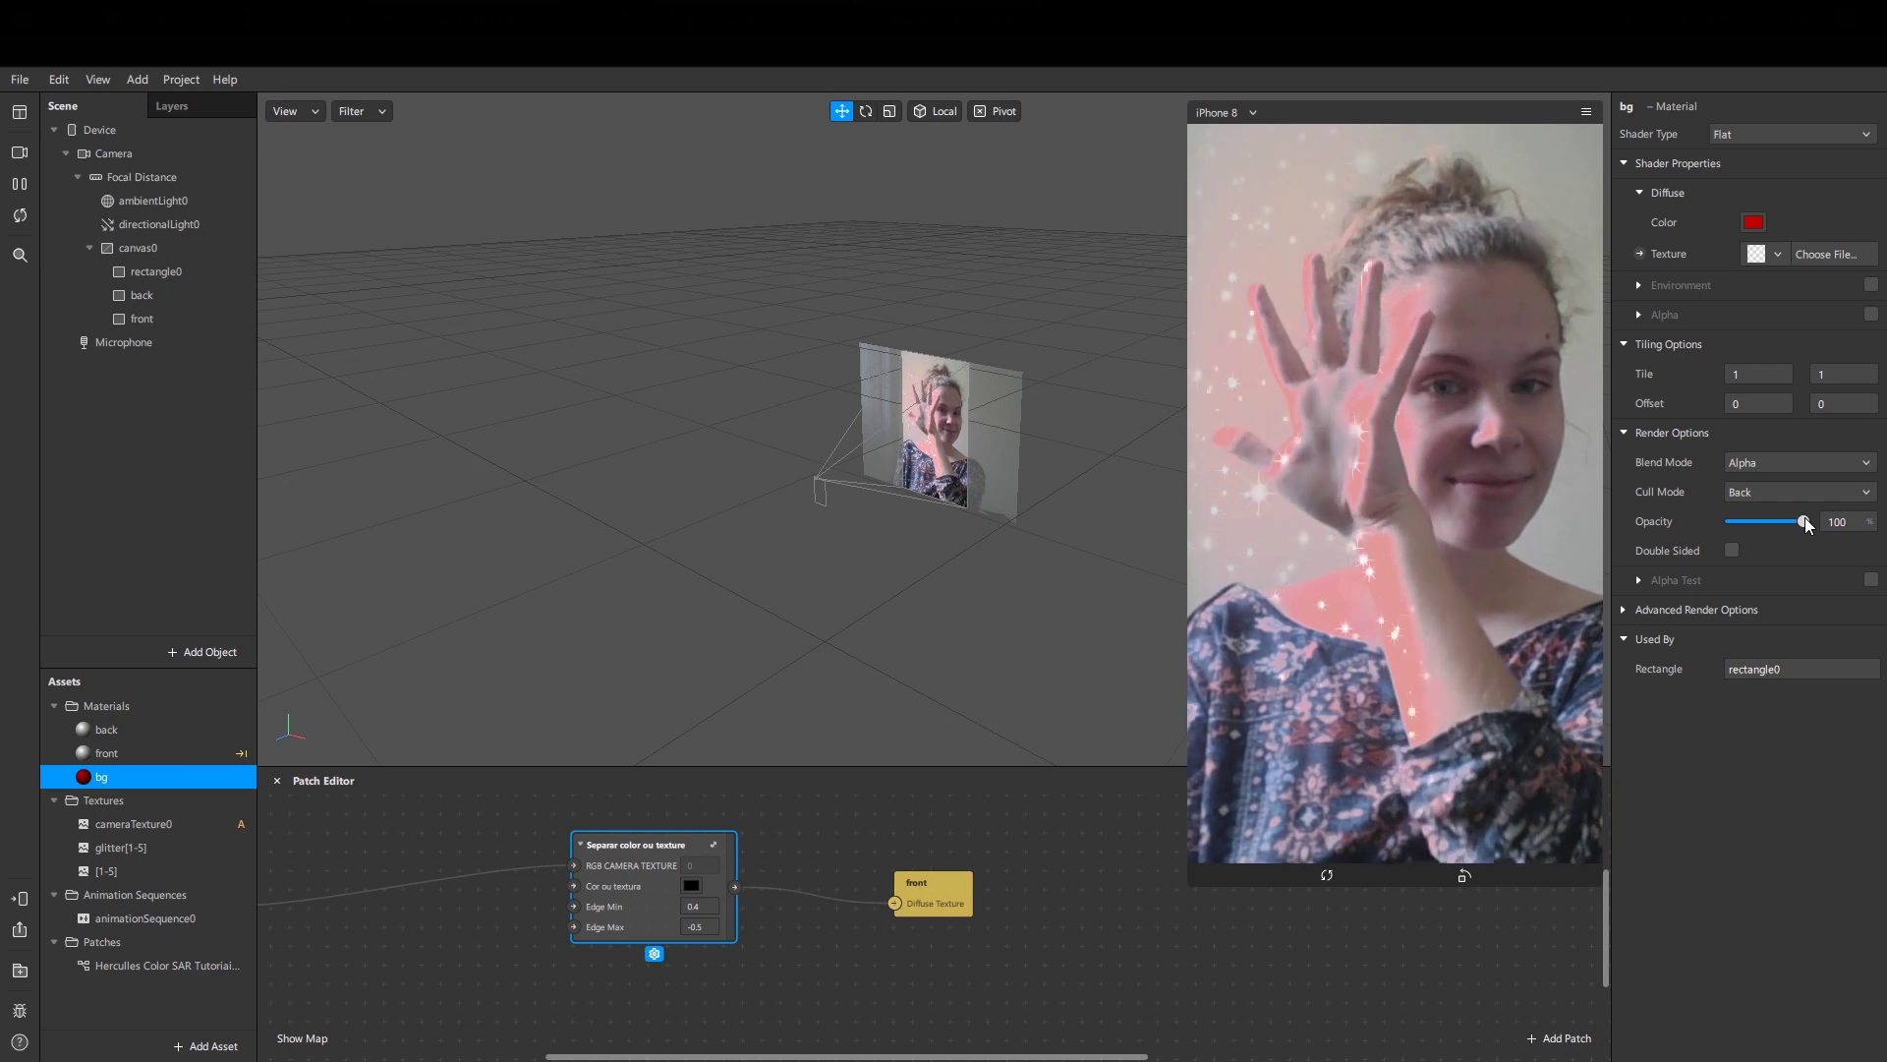